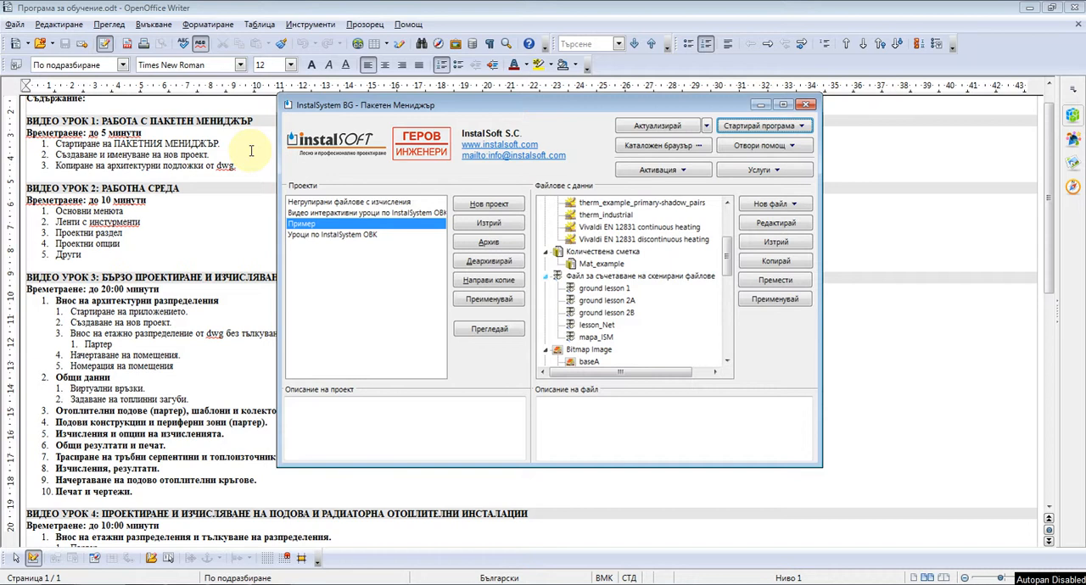
Start InstalSystem ОВК from the package manager and dismiss its welcome window without choosing a project
left_click(789, 125)
left_click(689, 146)
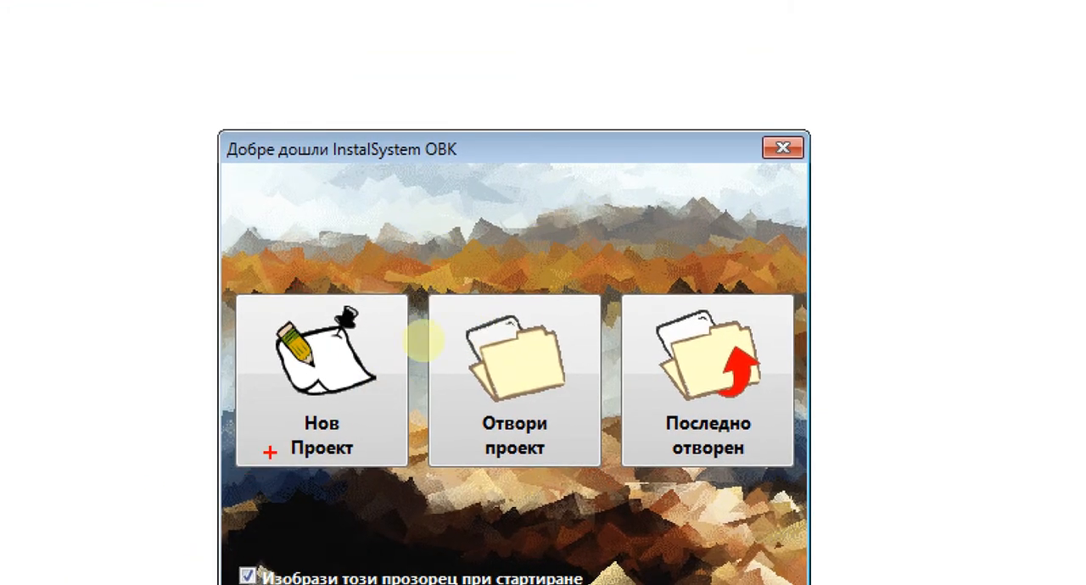
left_click_drag(234, 461, 777, 464)
key("Escape")
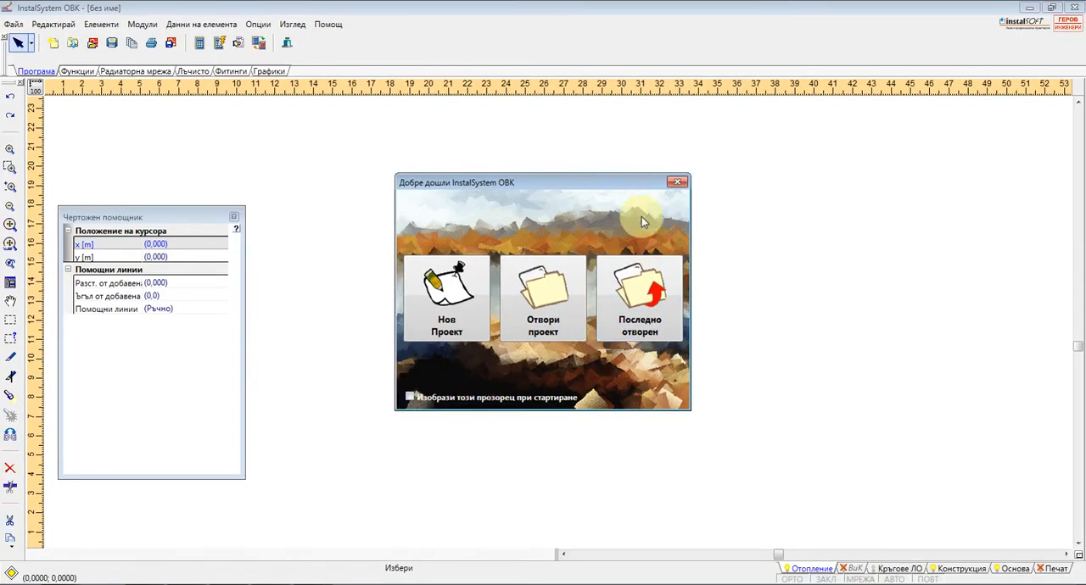
left_click(679, 183)
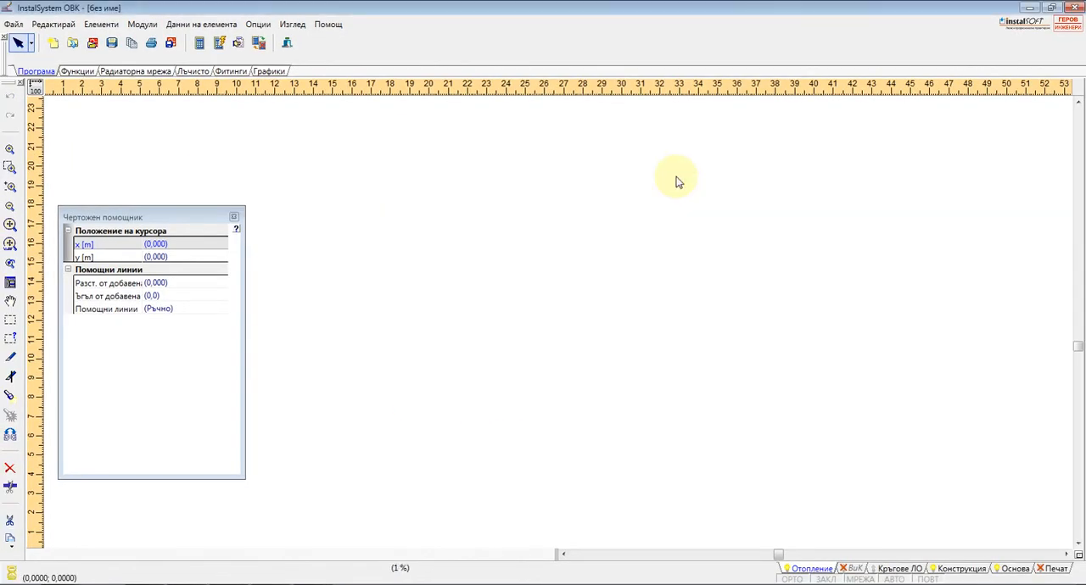
Review the project file commands and the list of worksheets in the new project
left_click(12, 23)
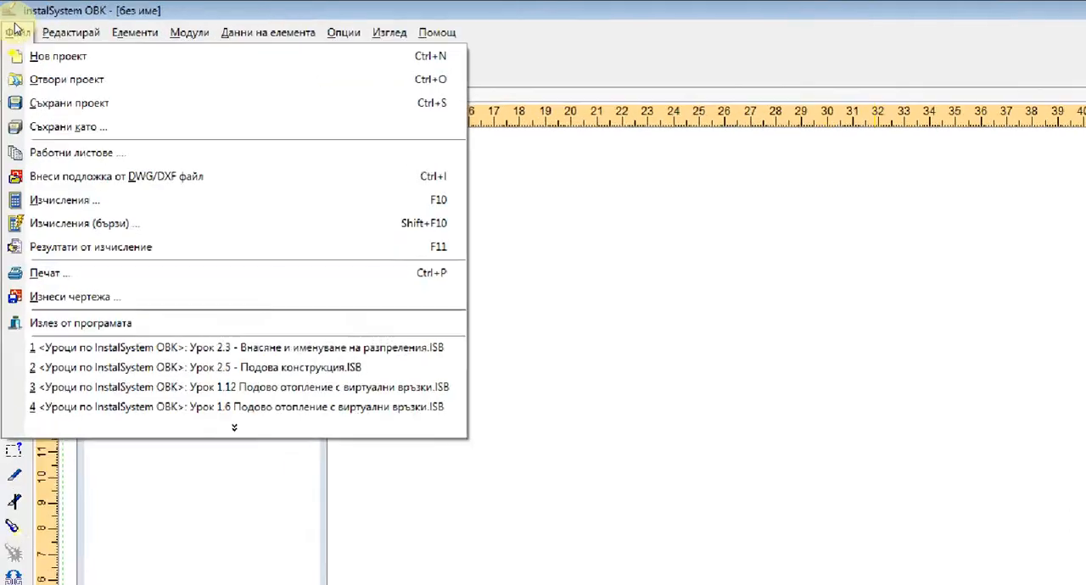
left_click(18, 10)
left_click_drag(2, 37, 76, 41)
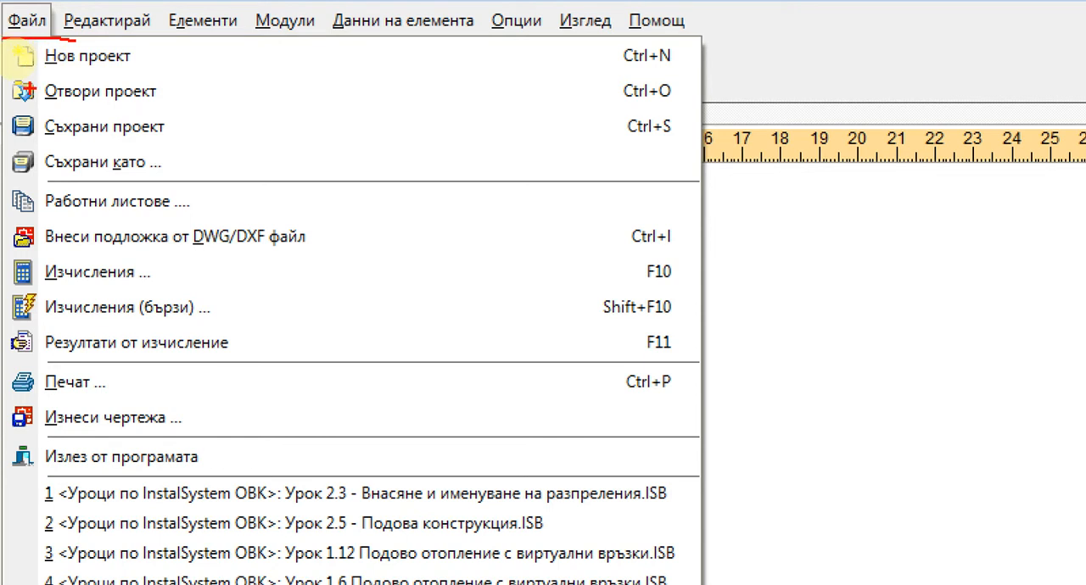
left_click_drag(8, 71, 140, 68)
left_click_drag(20, 108, 171, 107)
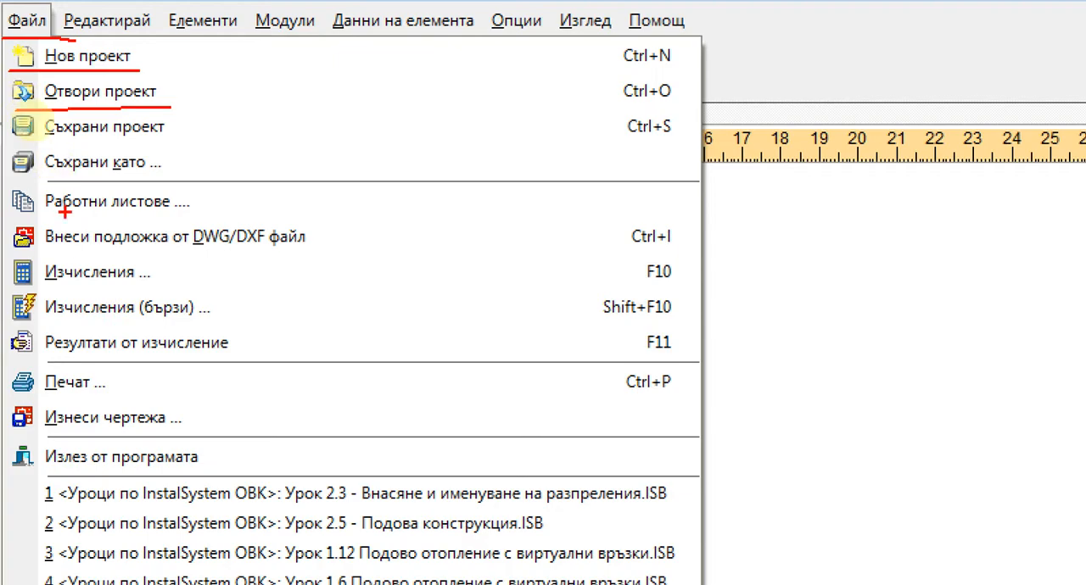
key("Escape")
left_click(13, 23)
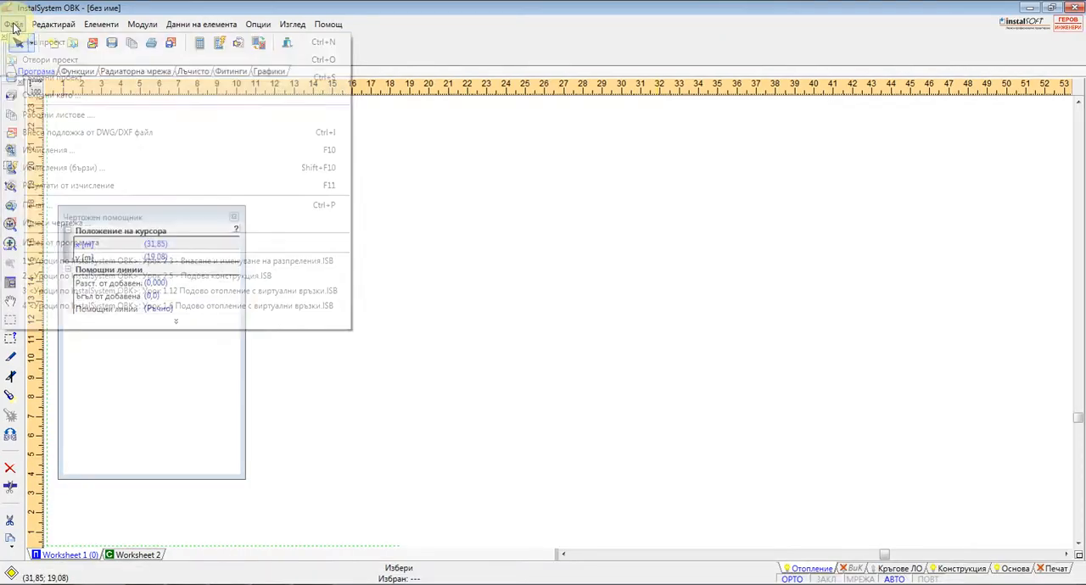
left_click(51, 111)
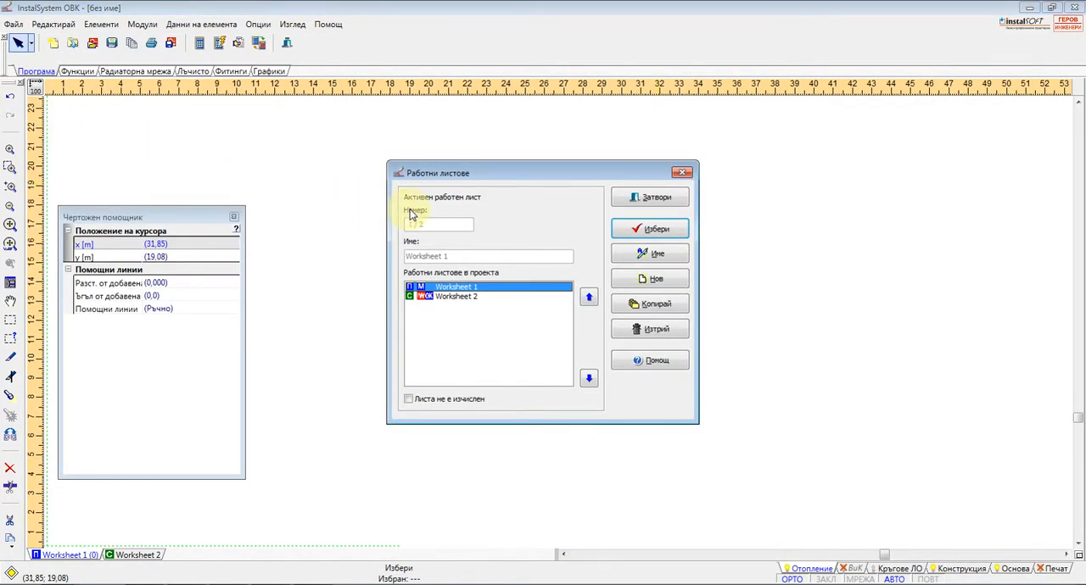
left_click(683, 174)
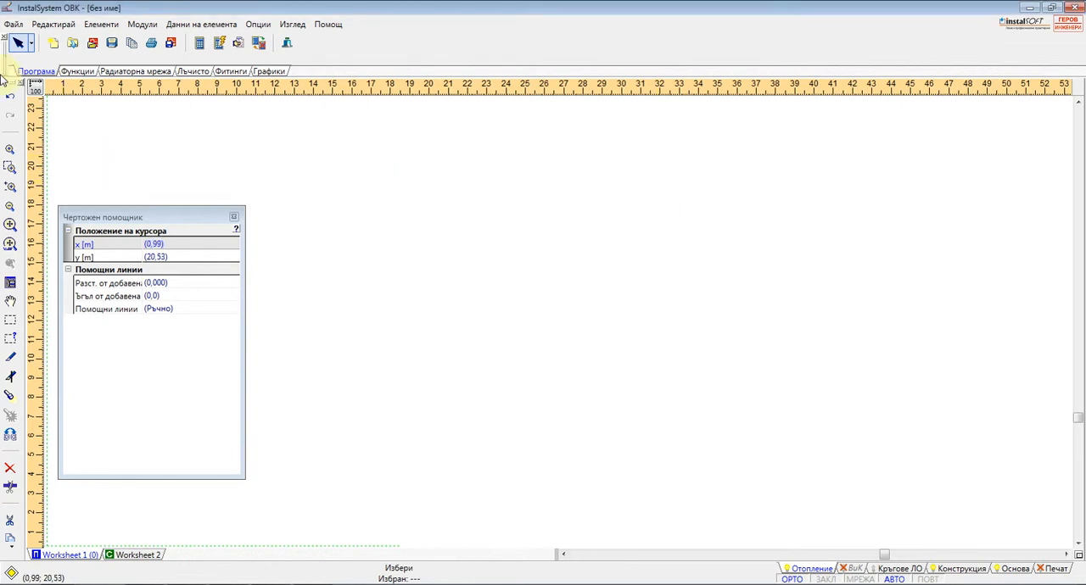
left_click(16, 25)
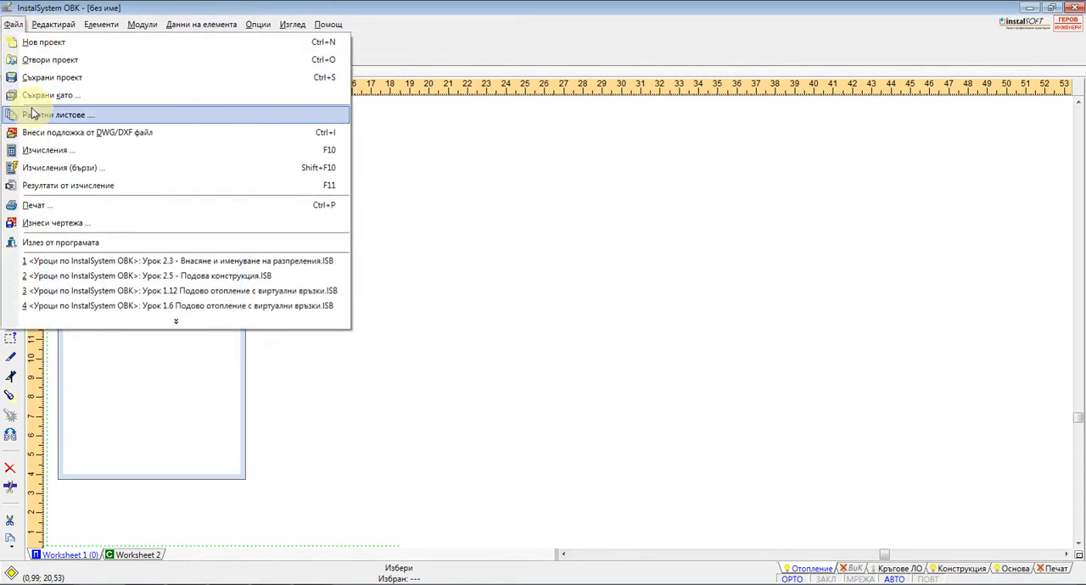
left_click(111, 517)
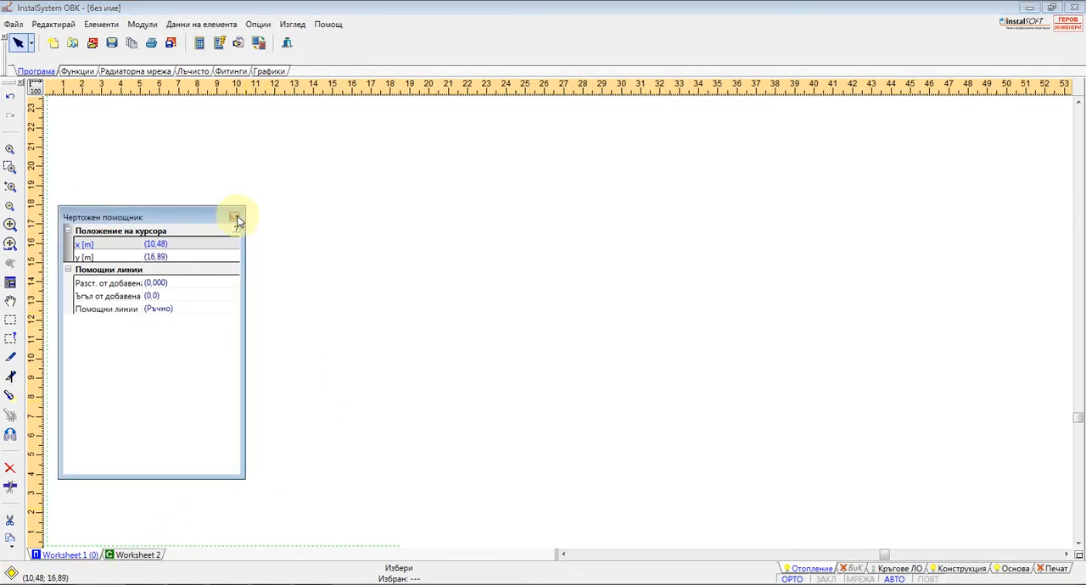
Close the drawing assistant and rename Worksheet 1 as "Партер" in the worksheet manager
left_click(235, 218)
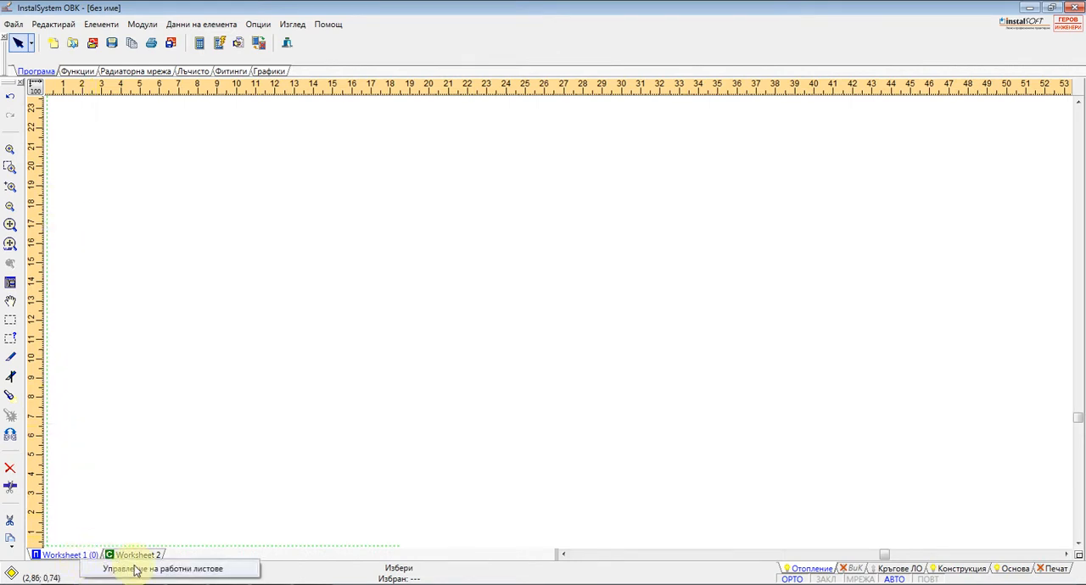
left_click(71, 556)
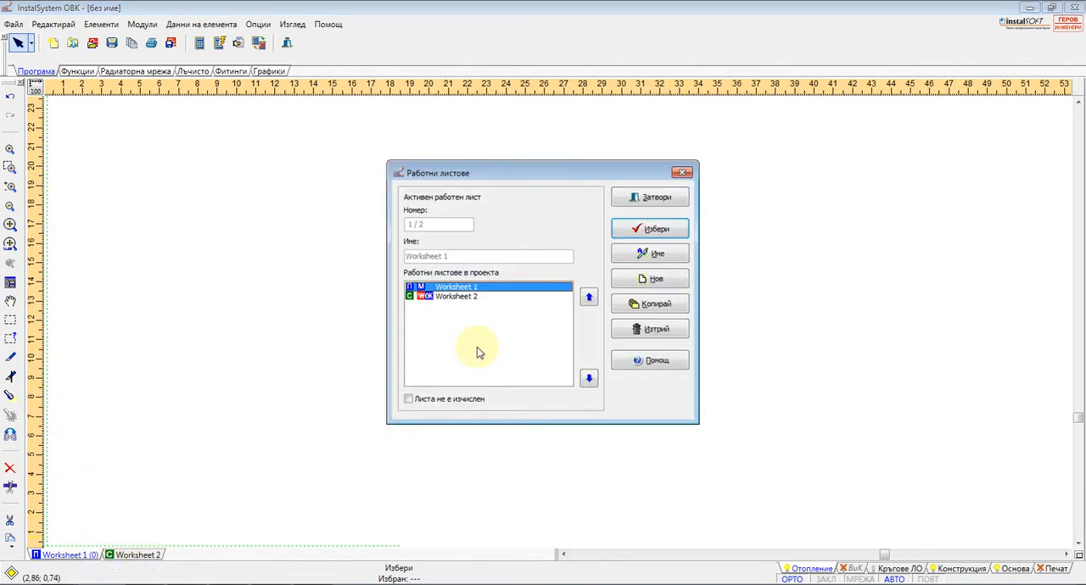
left_click(454, 297)
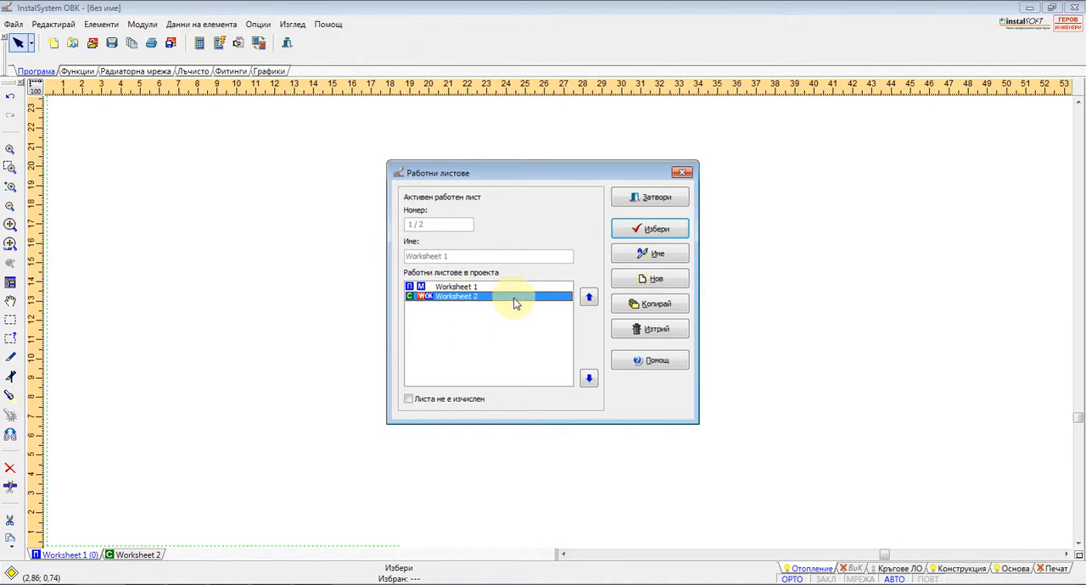
left_click(455, 287)
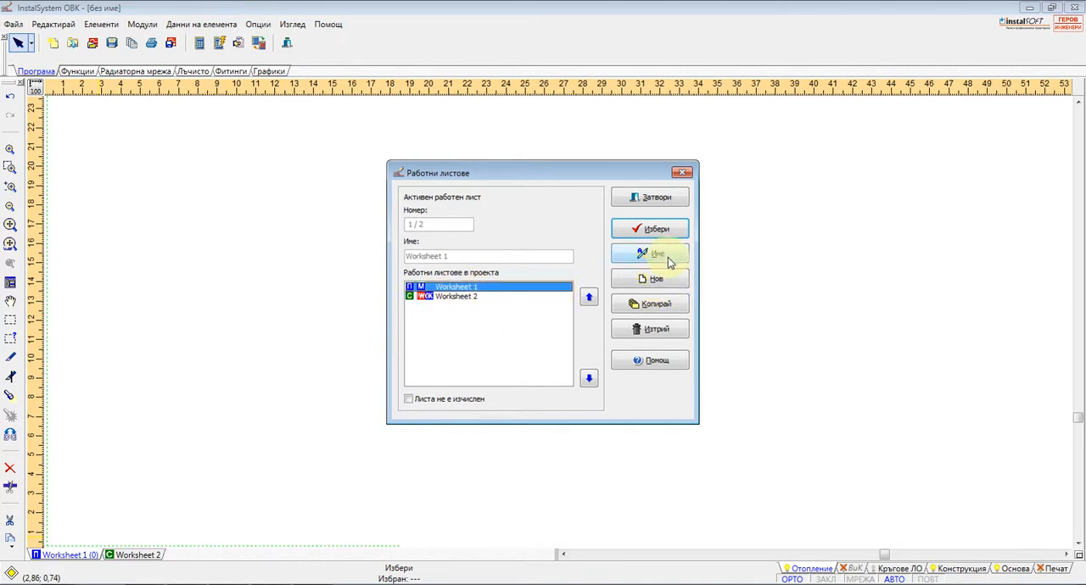
left_click(657, 254)
type("par")
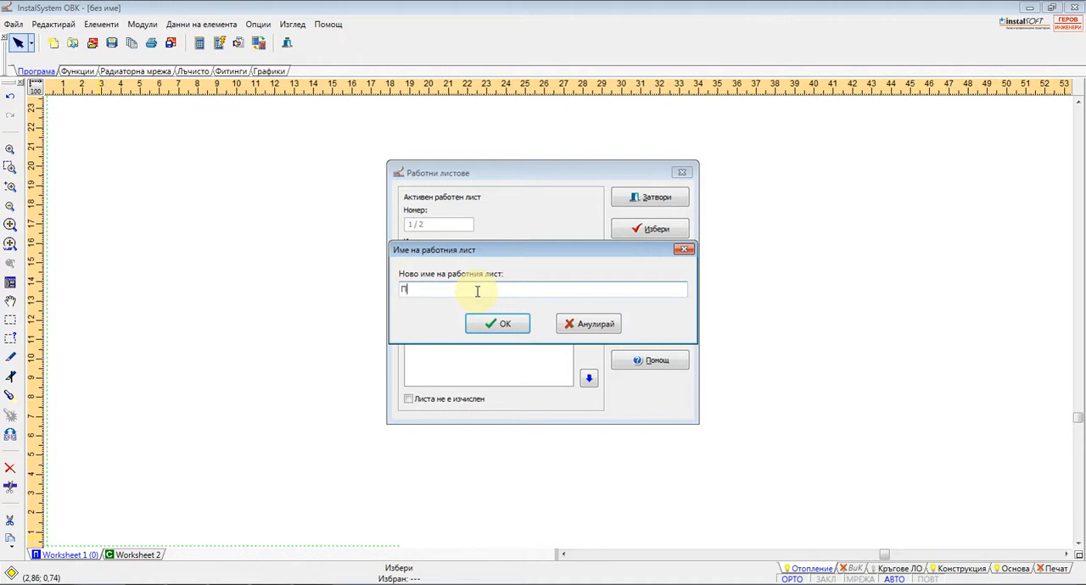
key("Return")
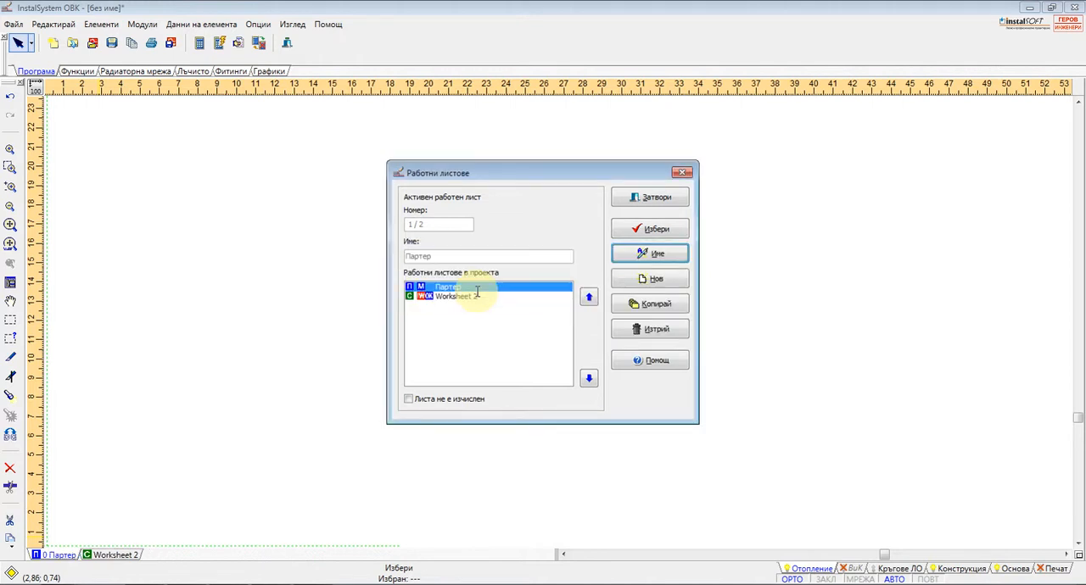
Add a new worksheet of the plan view type (Изглед в план) to the project
left_click(653, 278)
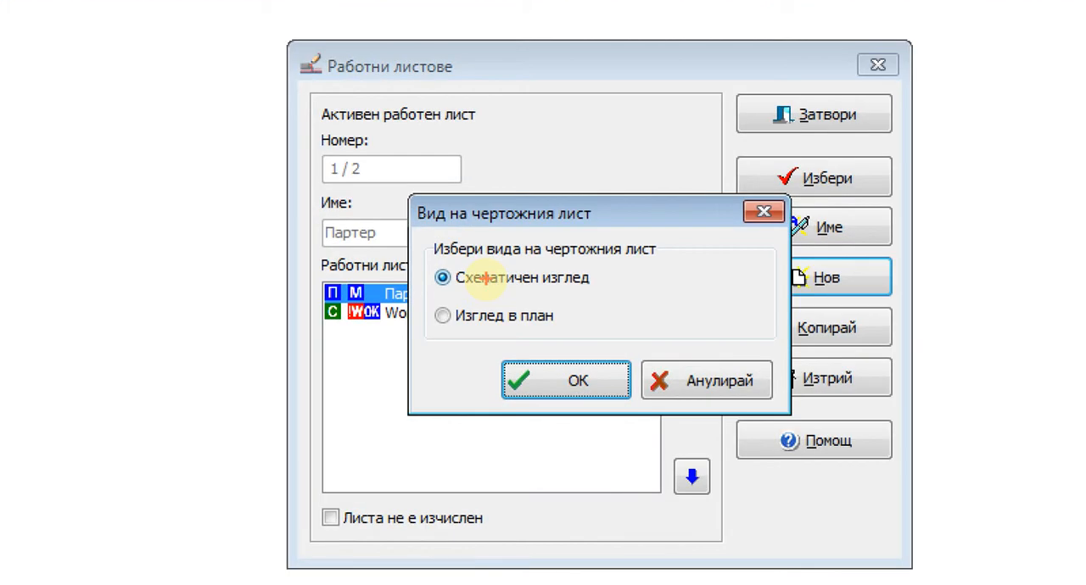
left_click_drag(425, 288, 608, 288, "shift")
left_click_drag(447, 328, 588, 328, "shift")
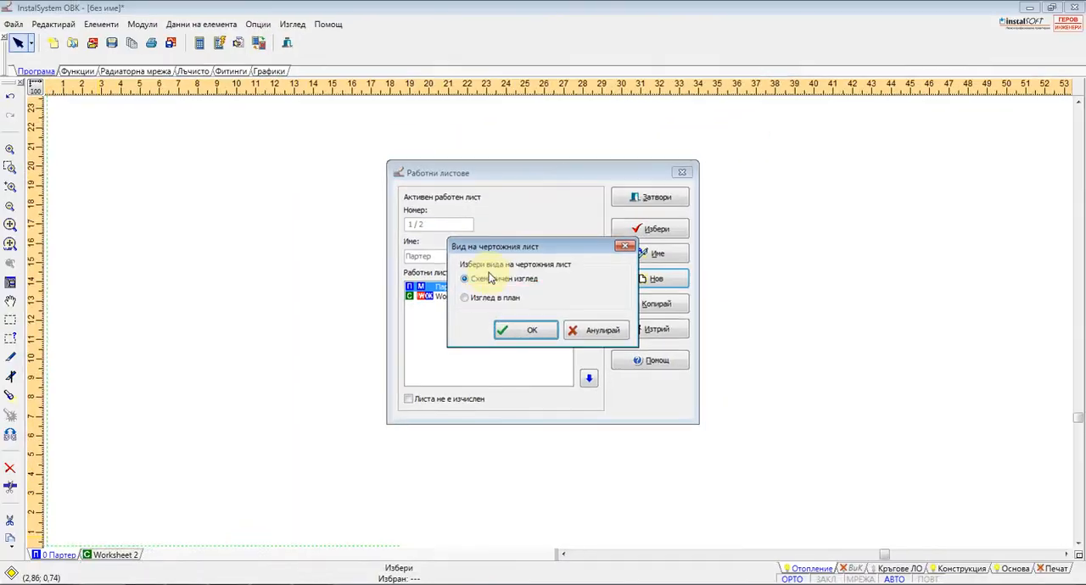
left_click(465, 298)
left_click(527, 329)
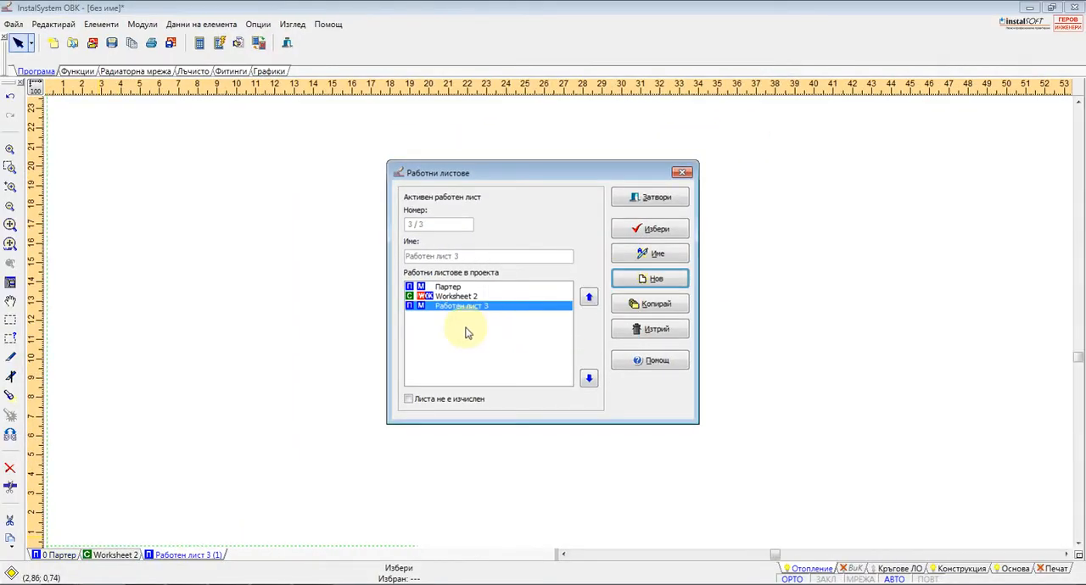
Rename the new plan worksheet as "Първи етаж", move it above Worksheet 2 and close the worksheet manager
left_click(658, 255)
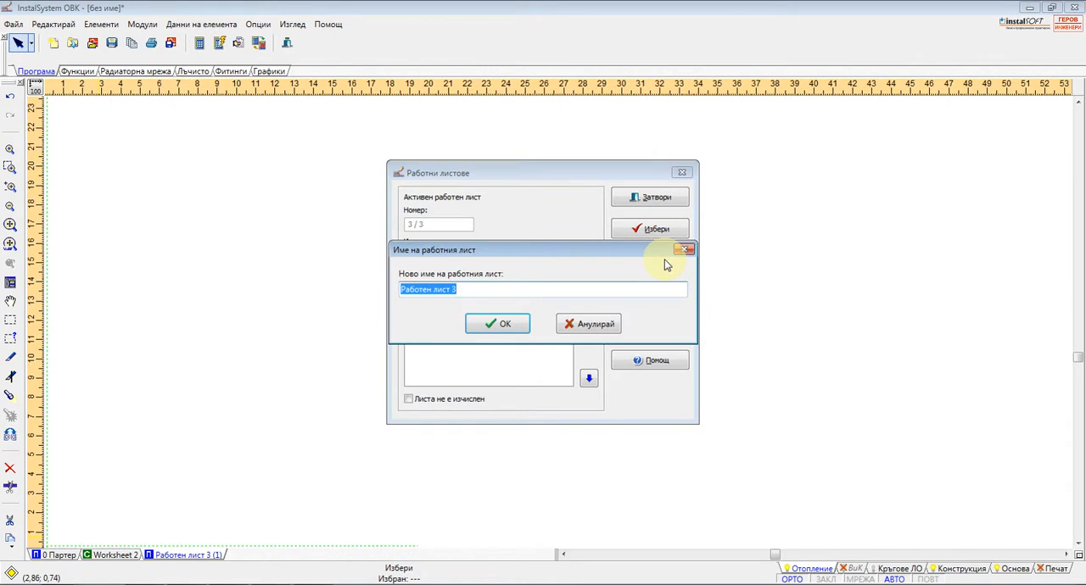
type("Пъ")
key("Return")
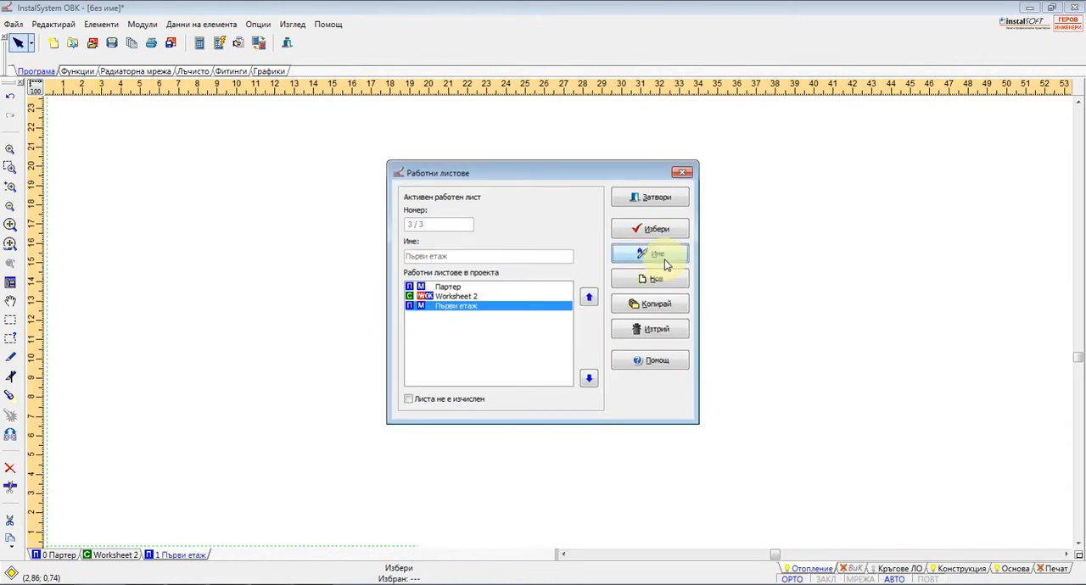
left_click(589, 299)
left_click(666, 199)
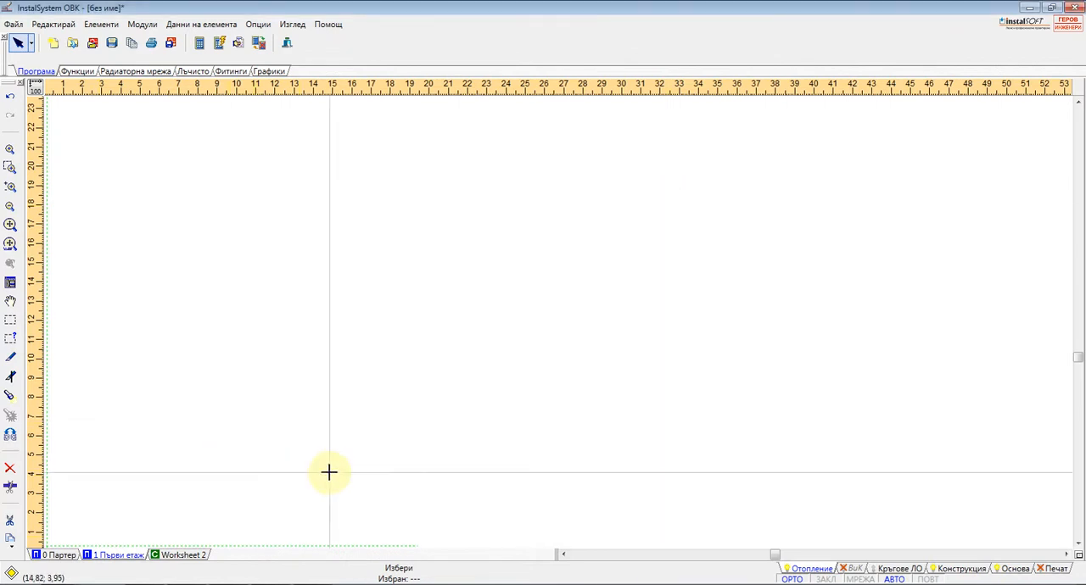
Import ground lesson 1.dwg from the prj.Пример folder as an underlay, skipping the font file prompts
left_click(14, 24)
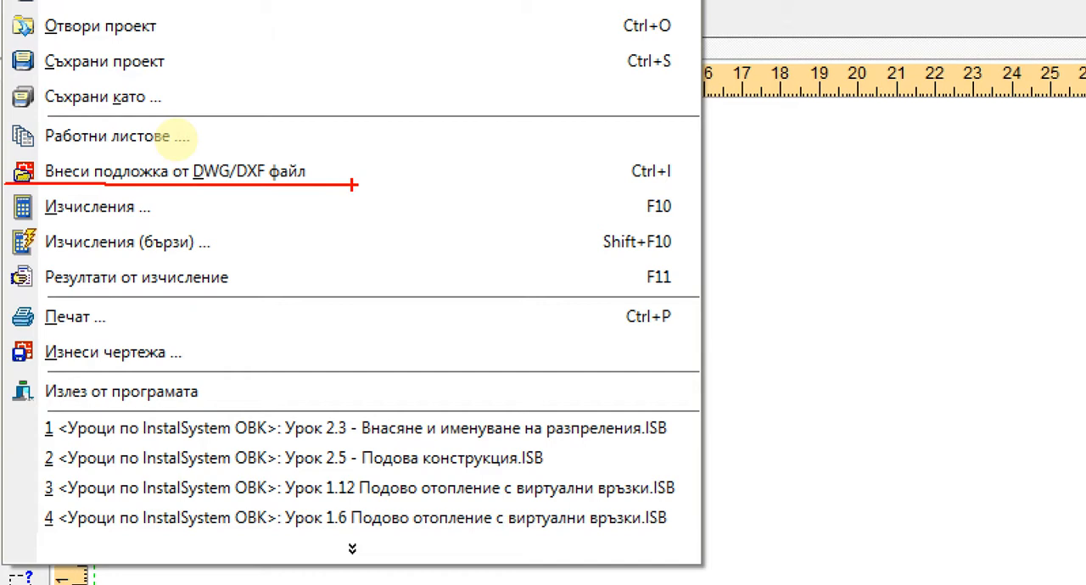
key("Escape")
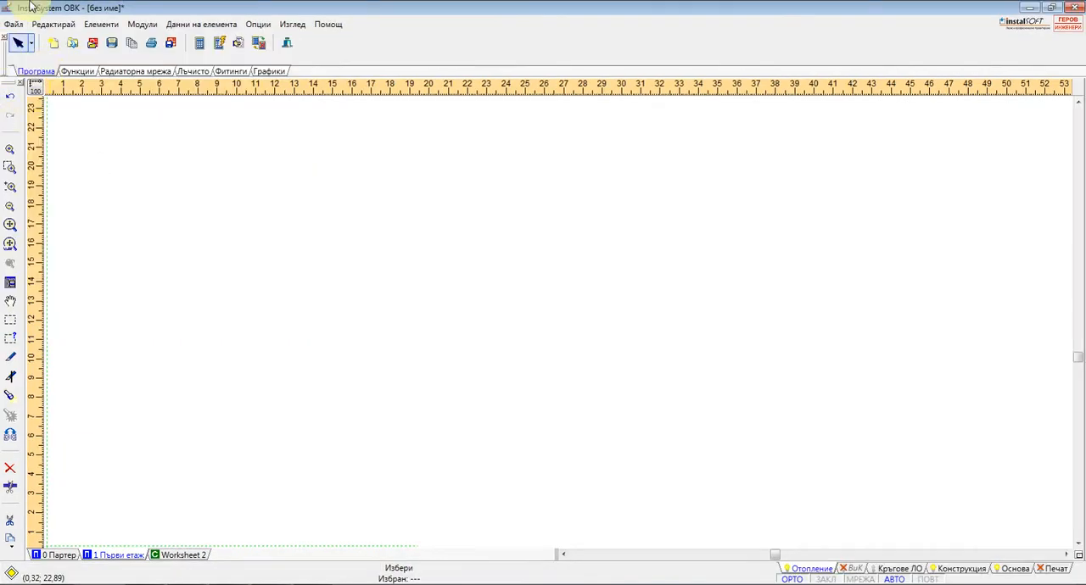
left_click(11, 25)
left_click(44, 134)
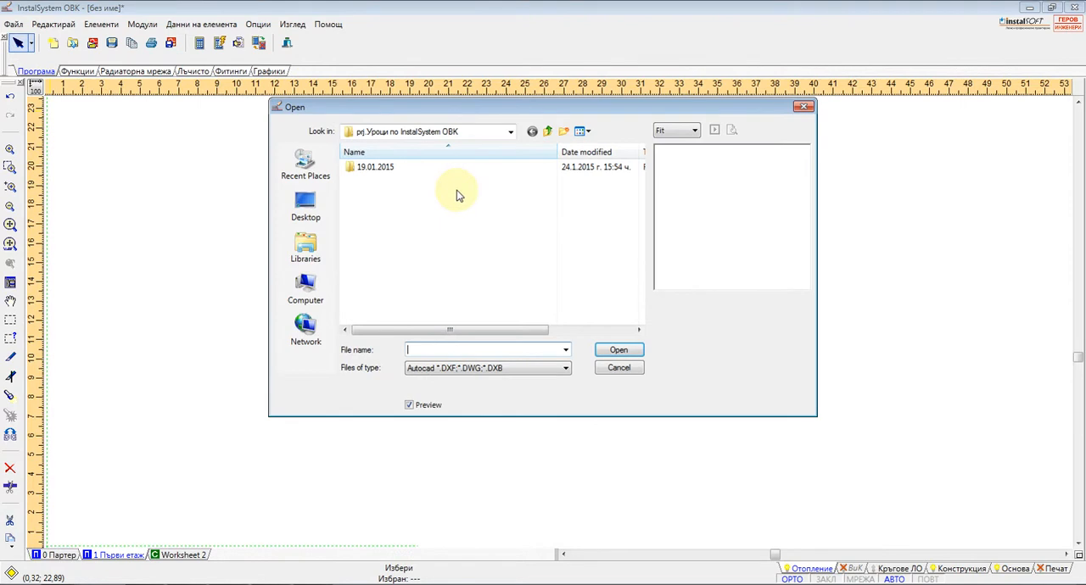
left_click(548, 132)
double_click(385, 194)
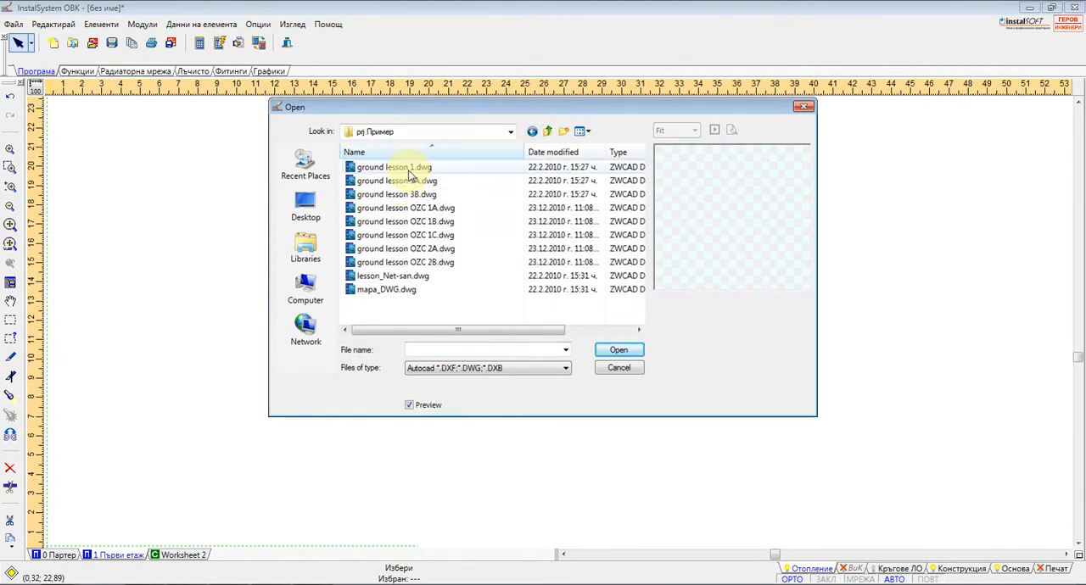
left_click(408, 167)
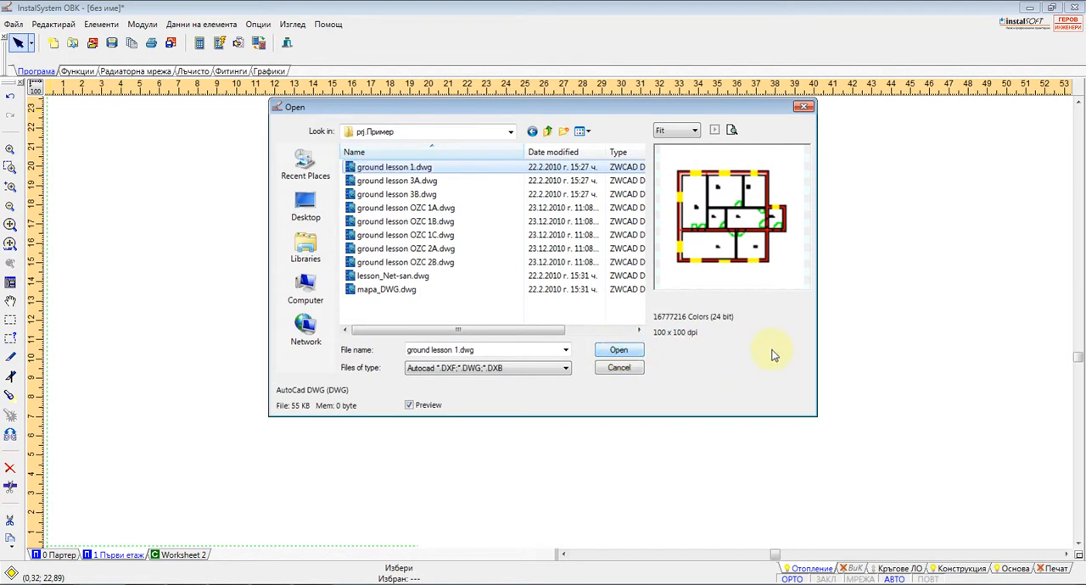
left_click(619, 351)
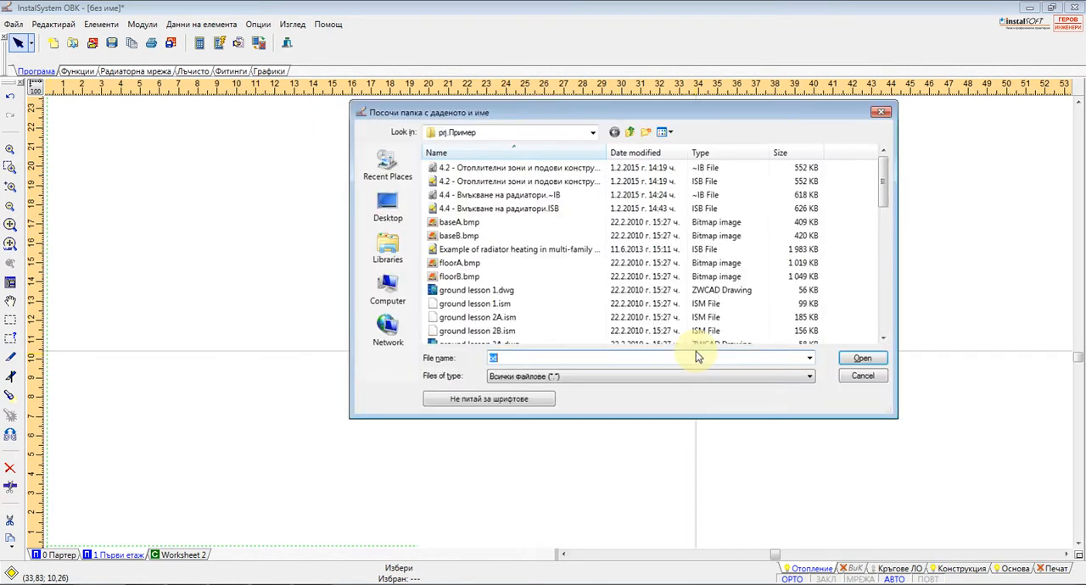
left_click(510, 400)
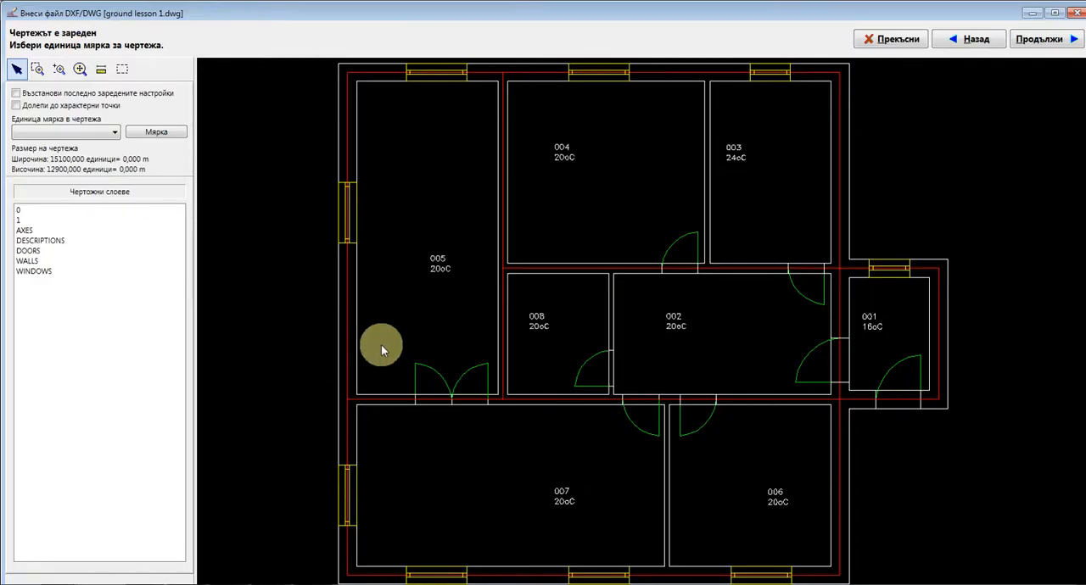
Set the imported drawing's unit to 1 mm and continue without selecting wall layers, loading all layers as drawing
left_click(106, 133)
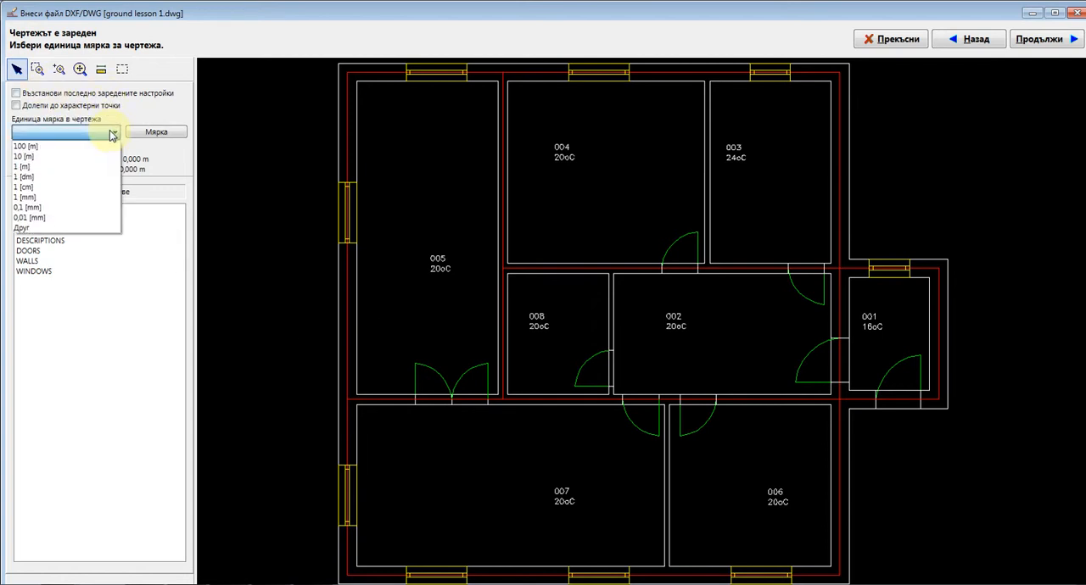
left_click(34, 197)
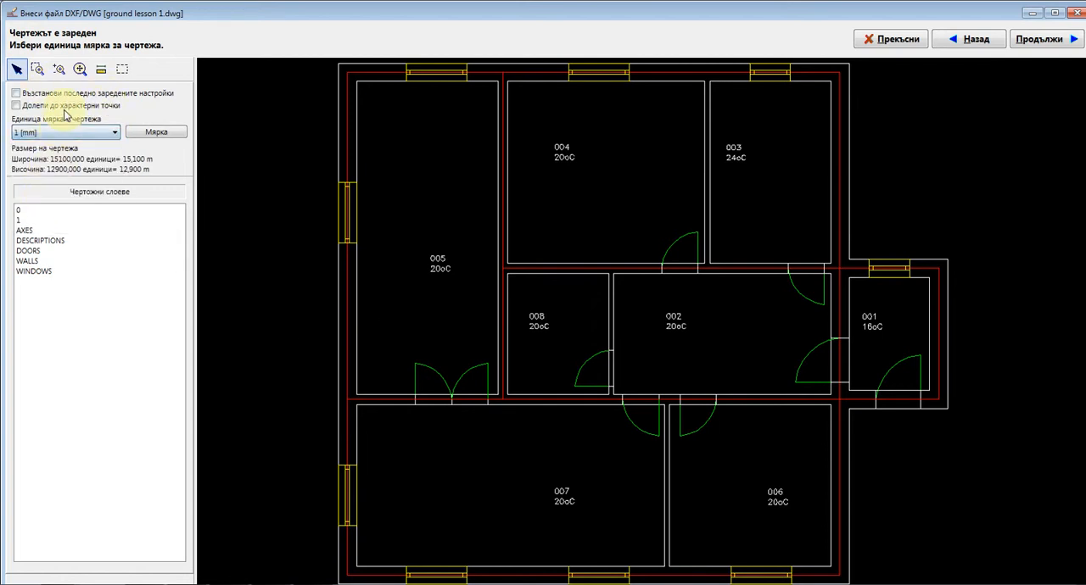
left_click(1052, 40)
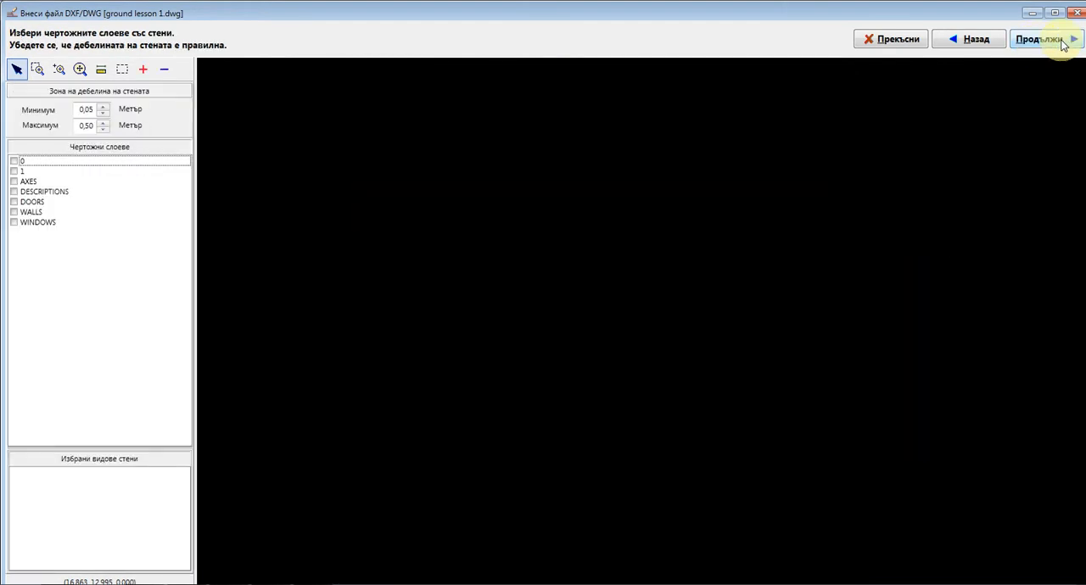
left_click(1051, 40)
left_click(1054, 40)
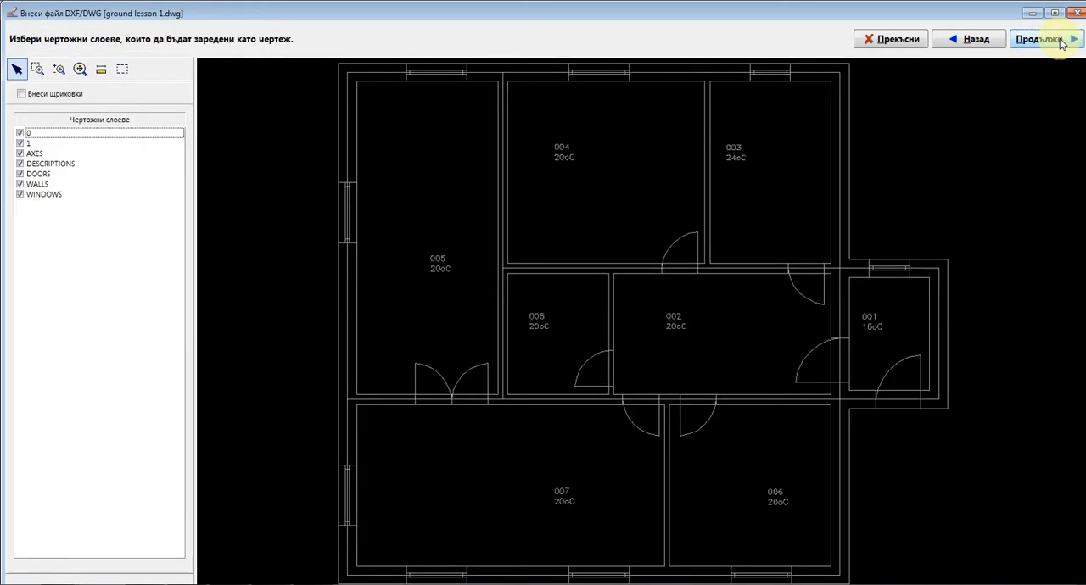
left_click(1039, 39)
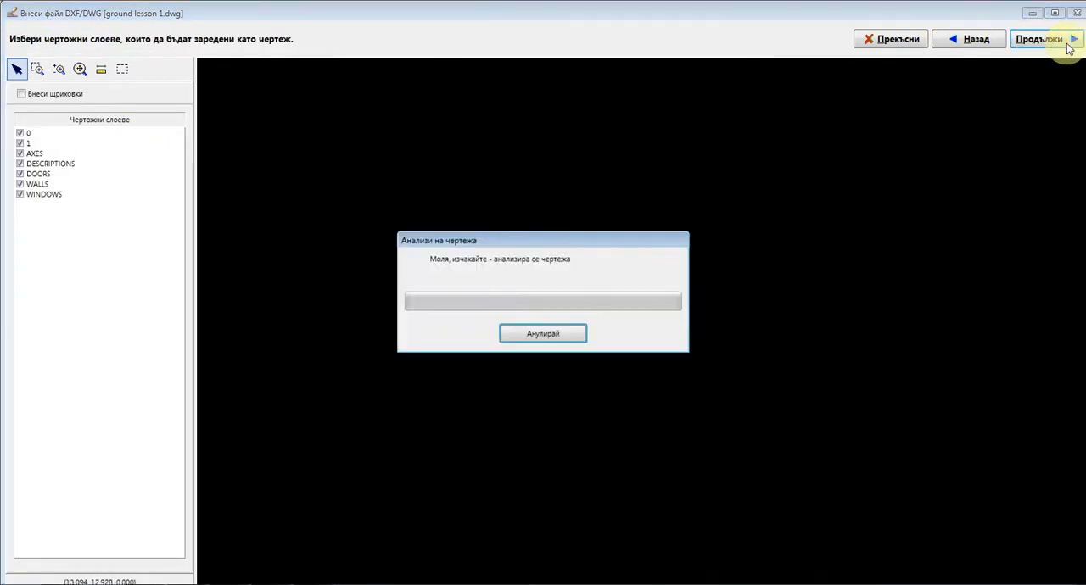
Finish the floor plan import and select the imported DWG/DXF underlay on the Основа layer
left_click(531, 315)
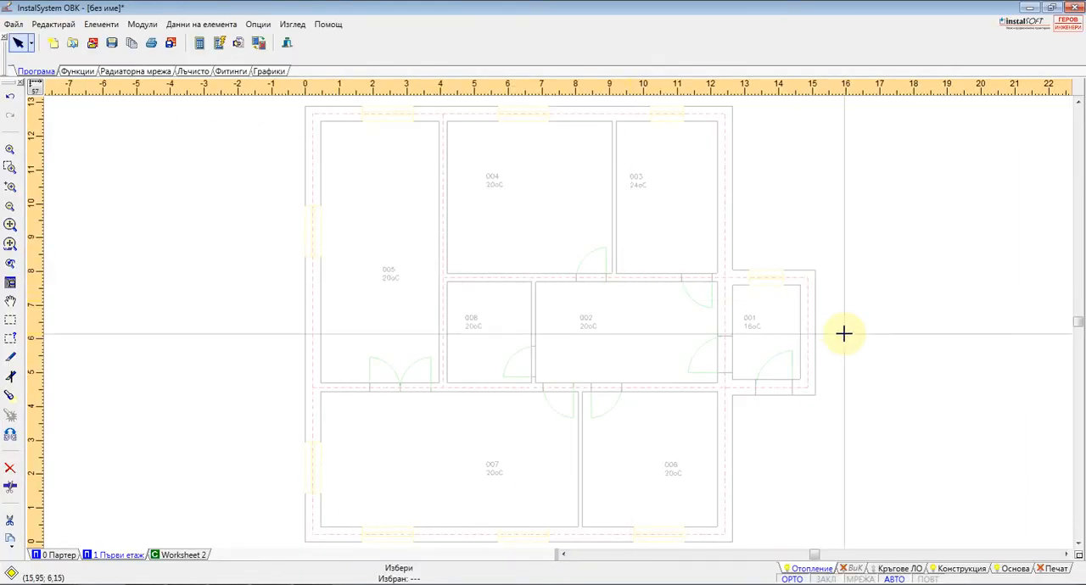
left_click(1014, 570)
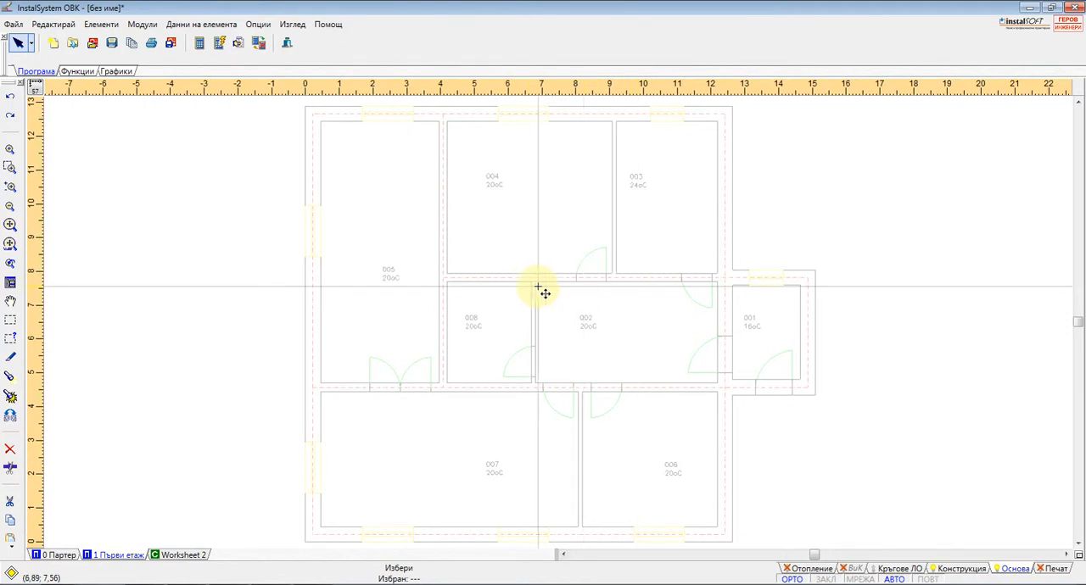
scroll(534, 292, "down", 2)
left_click(629, 291)
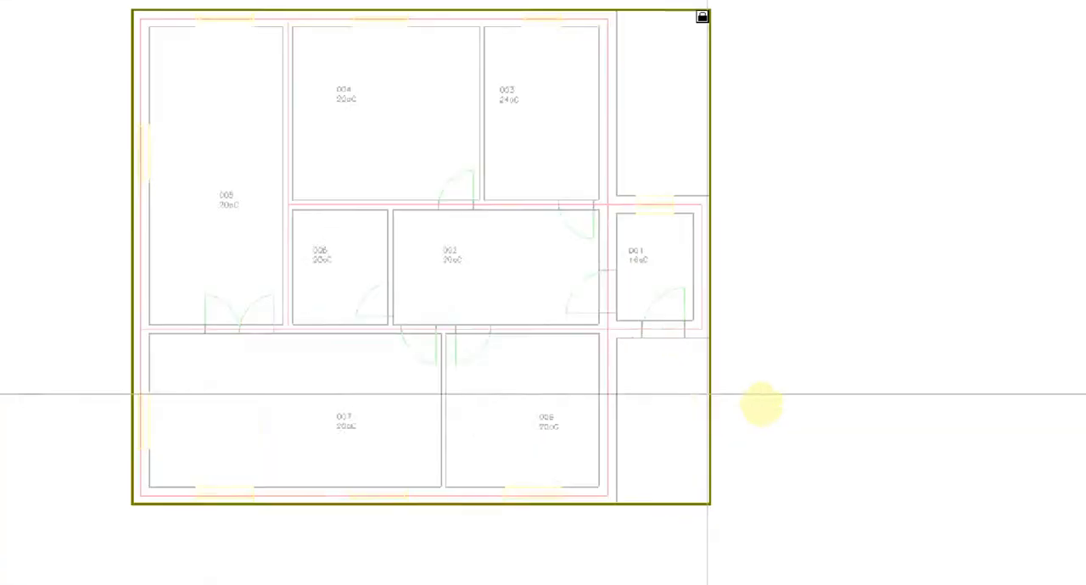
left_click(1061, 533)
mouse_move(894, 546)
left_mouse_down()
mouse_move(973, 541)
mouse_move(950, 489)
mouse_move(877, 523)
mouse_move(906, 547)
left_mouse_up()
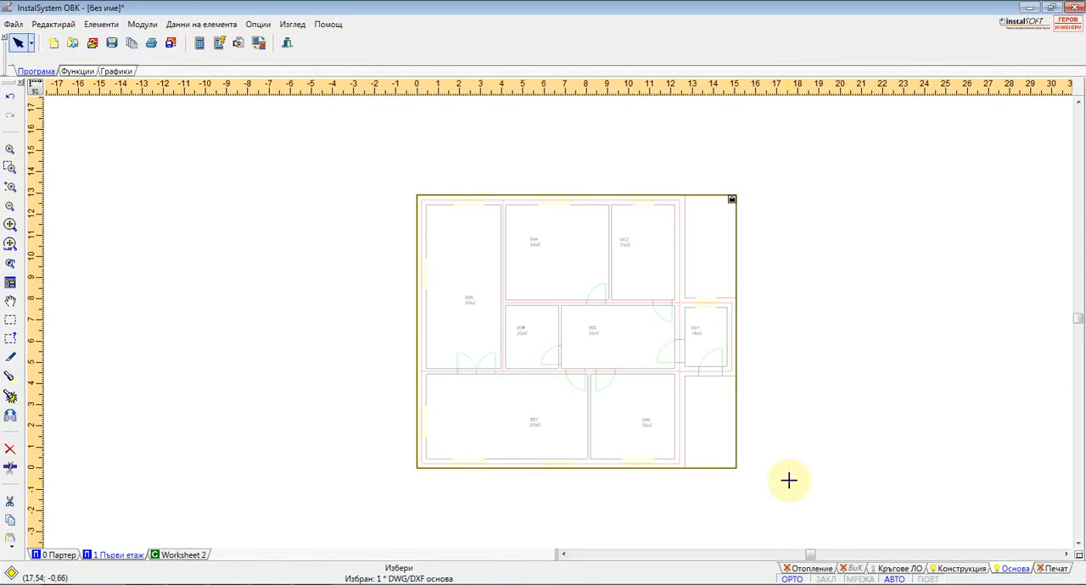
Display the DWG/DXF underlay's data table beside the plan and review the view command that shows or hides it
double_click(655, 328)
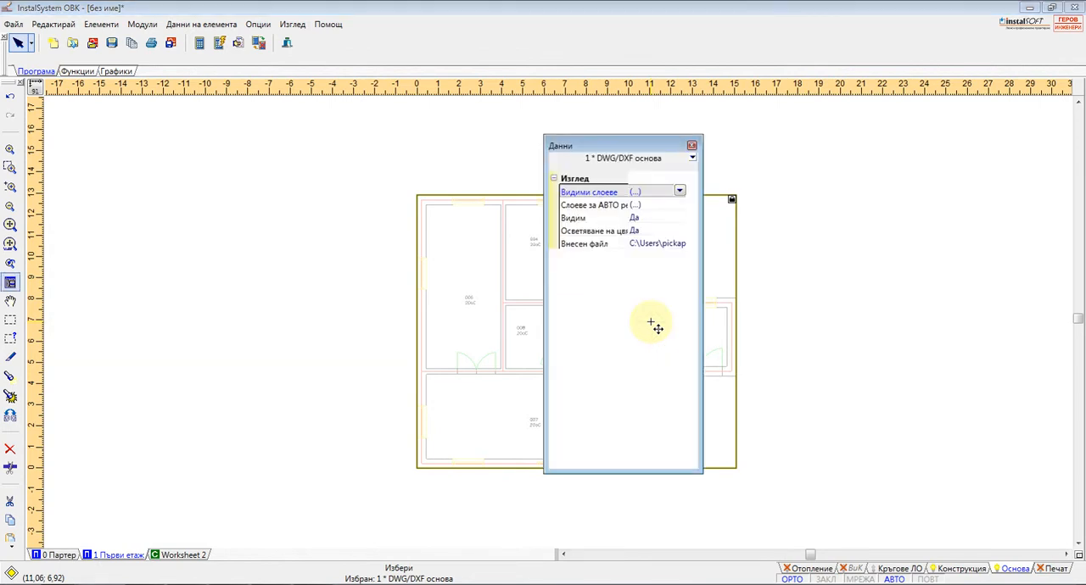
left_click_drag(632, 146, 852, 161)
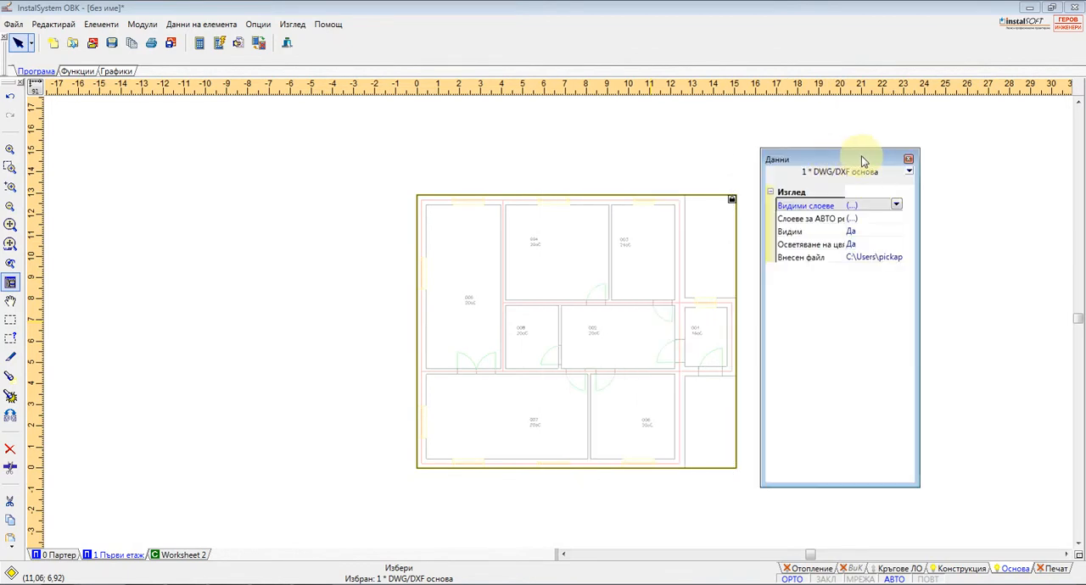
key("Escape")
key("F12")
left_click(301, 25)
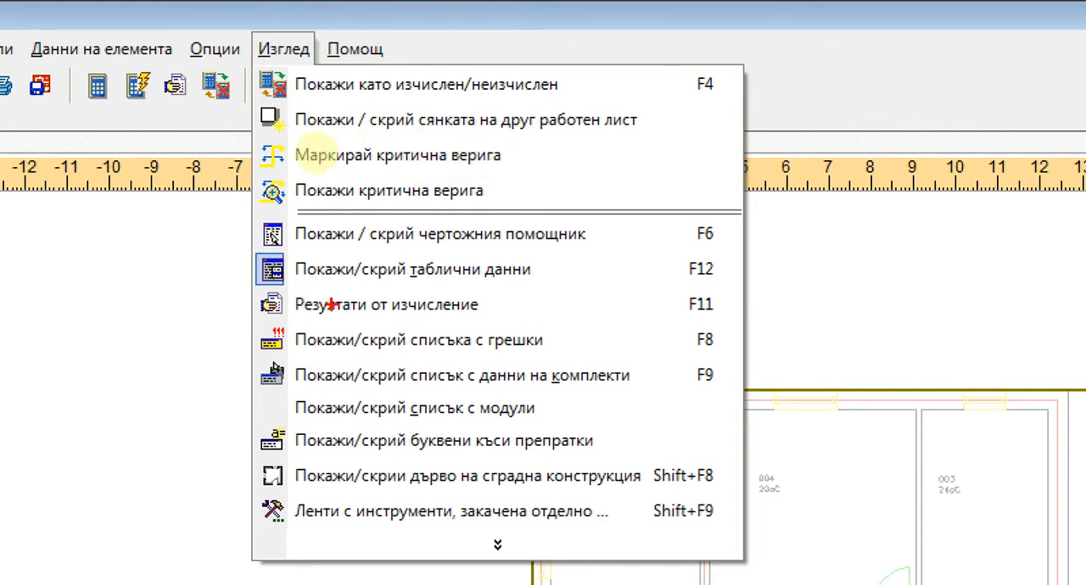
left_click_drag(272, 285, 745, 286)
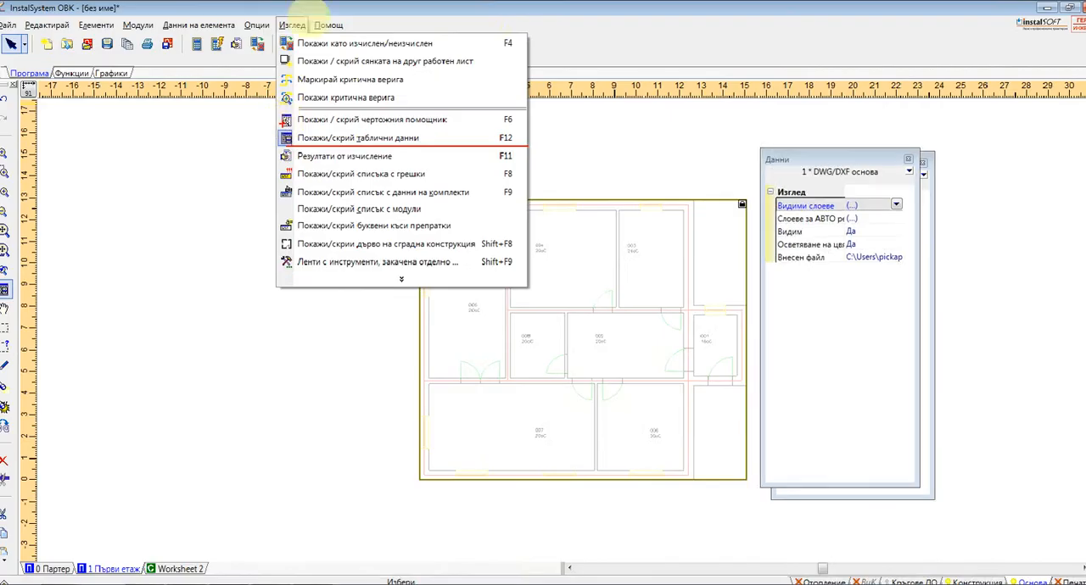
left_click(283, 48)
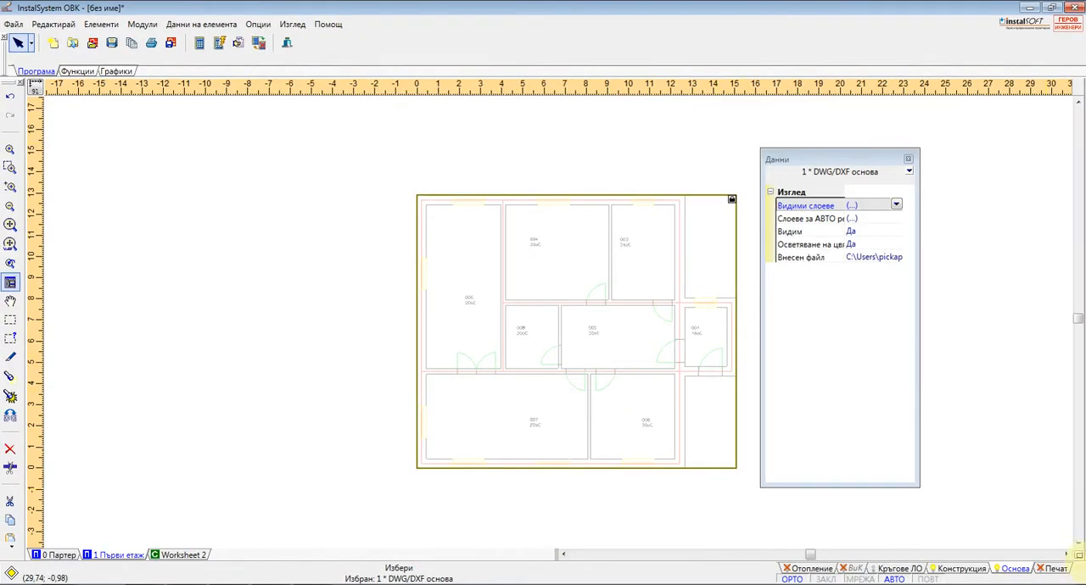
On the Конструкция layer, draw a wall about 3.84 m long along the axis at the upper edge of room 005
left_click(966, 569)
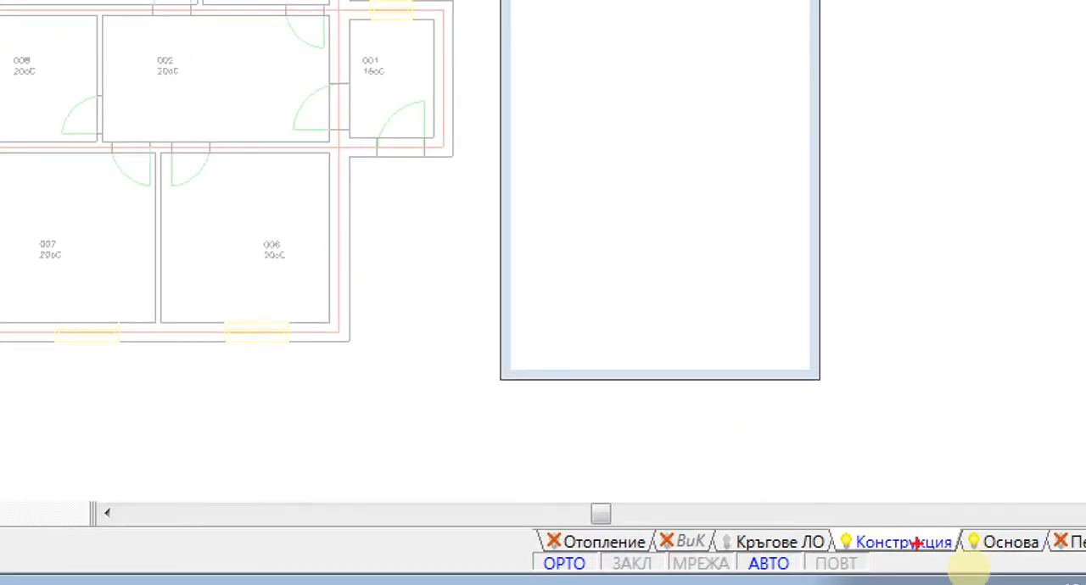
left_click_drag(831, 553, 972, 553)
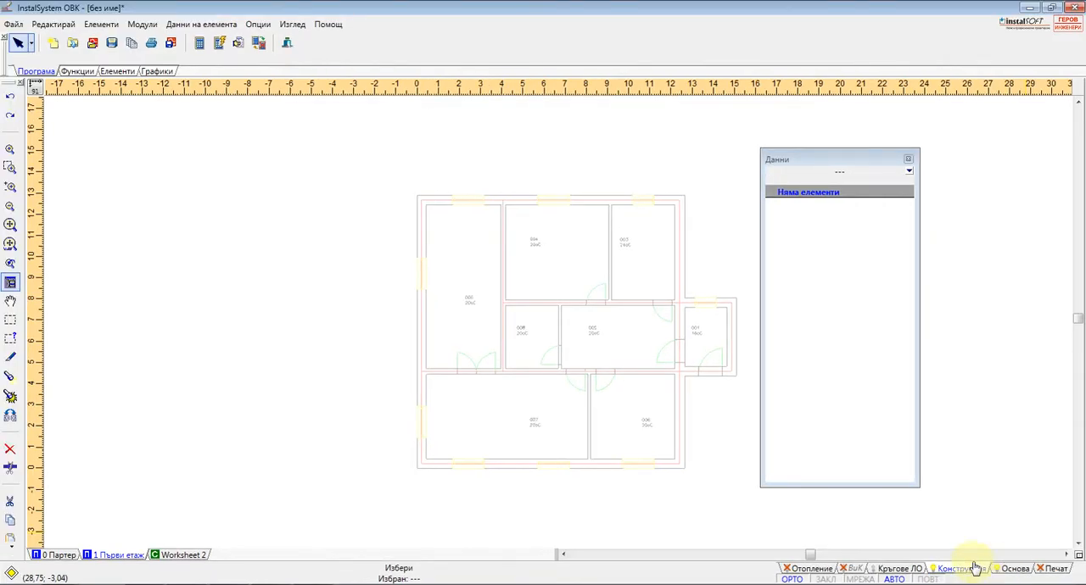
left_click(117, 71)
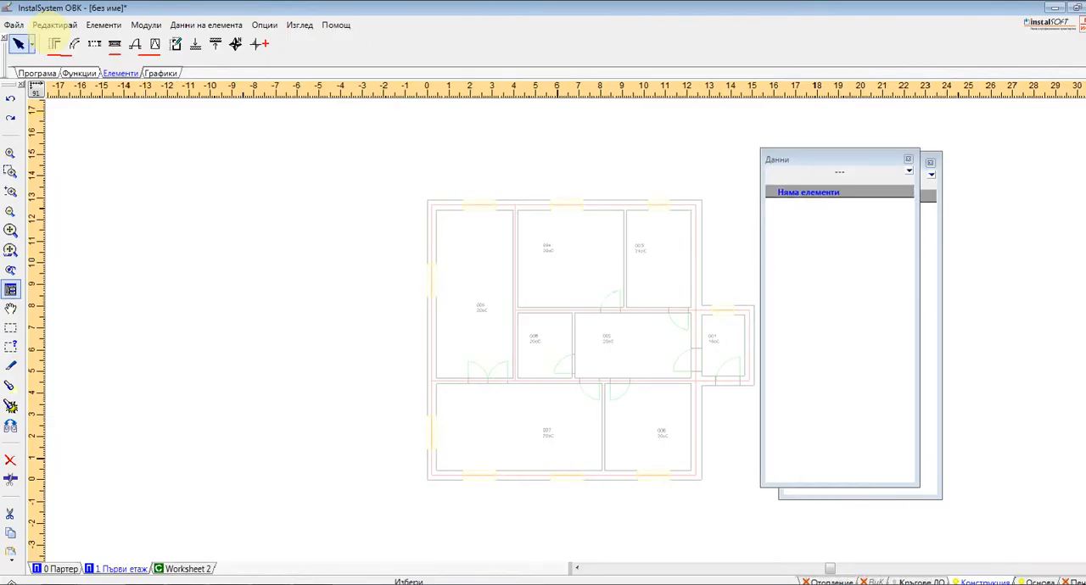
left_click(53, 43)
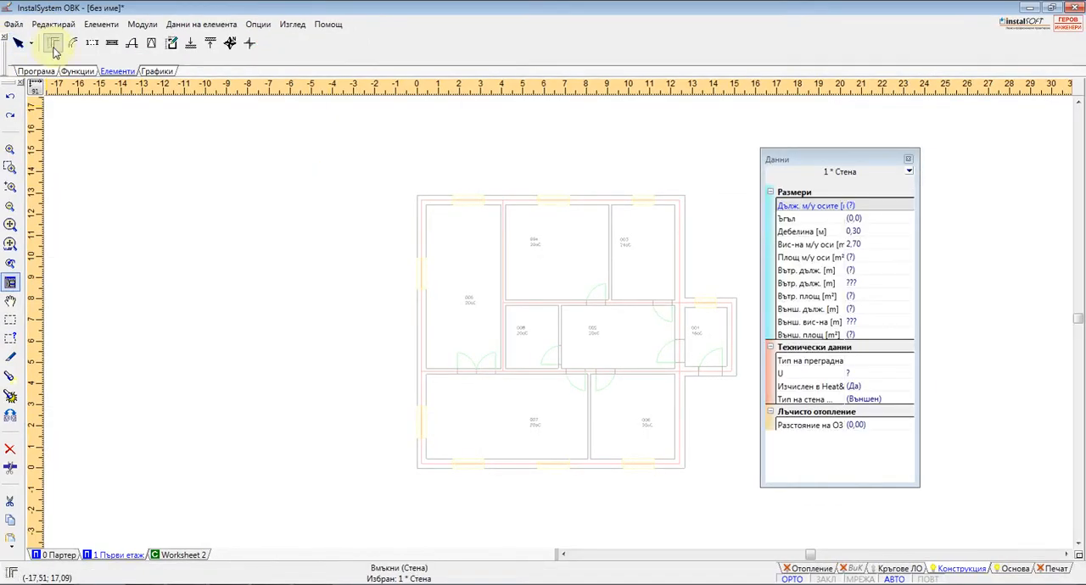
scroll(449, 170, "up", 2)
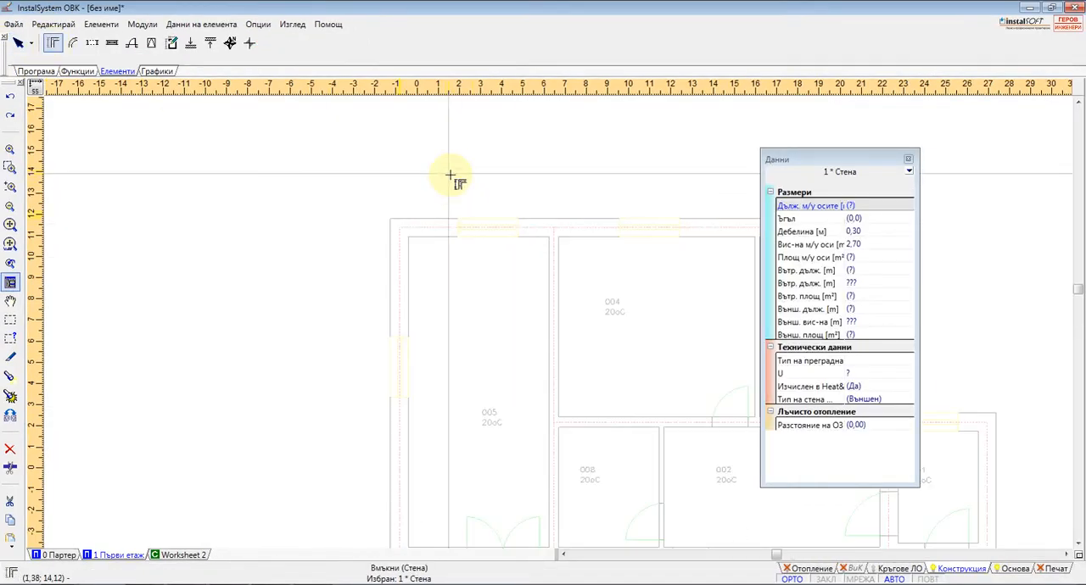
left_click(408, 223)
left_click(543, 223)
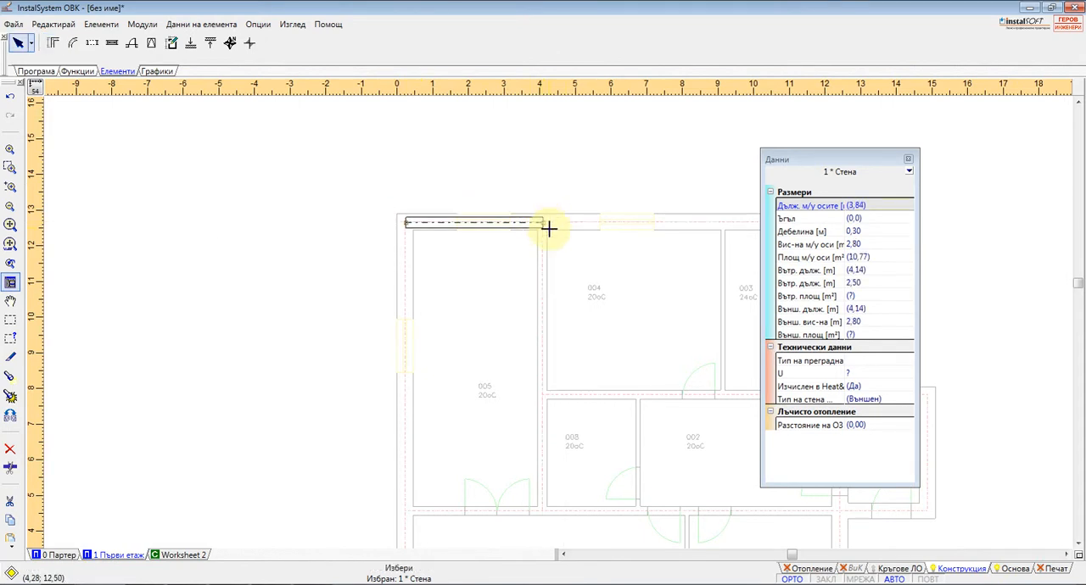
key("Escape")
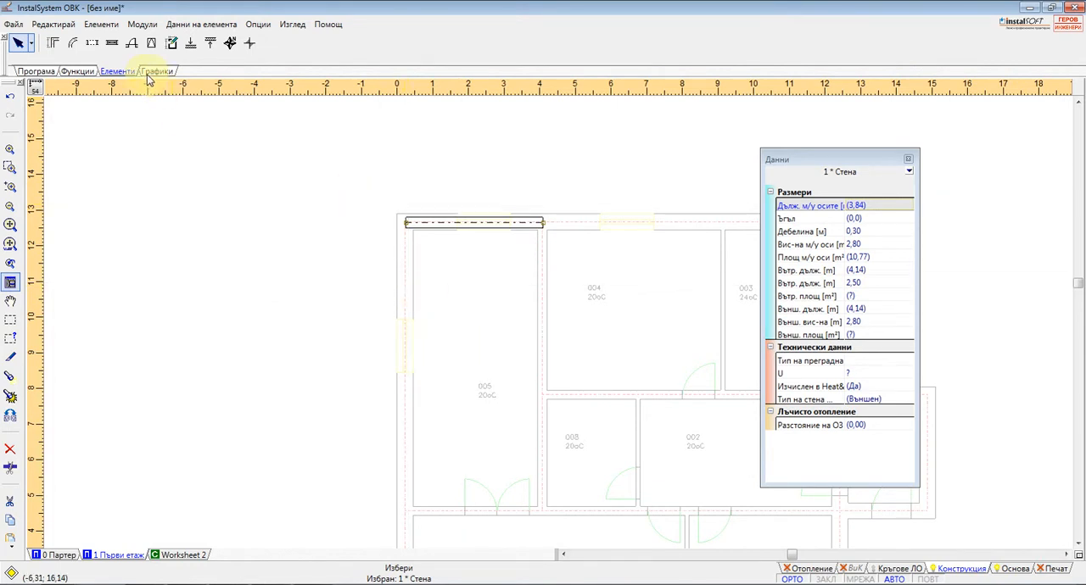
Draw the remaining three walls of room 005 along their axes, starting with the about 8.09 m wall beside room 004, and close the outline
left_click(53, 42)
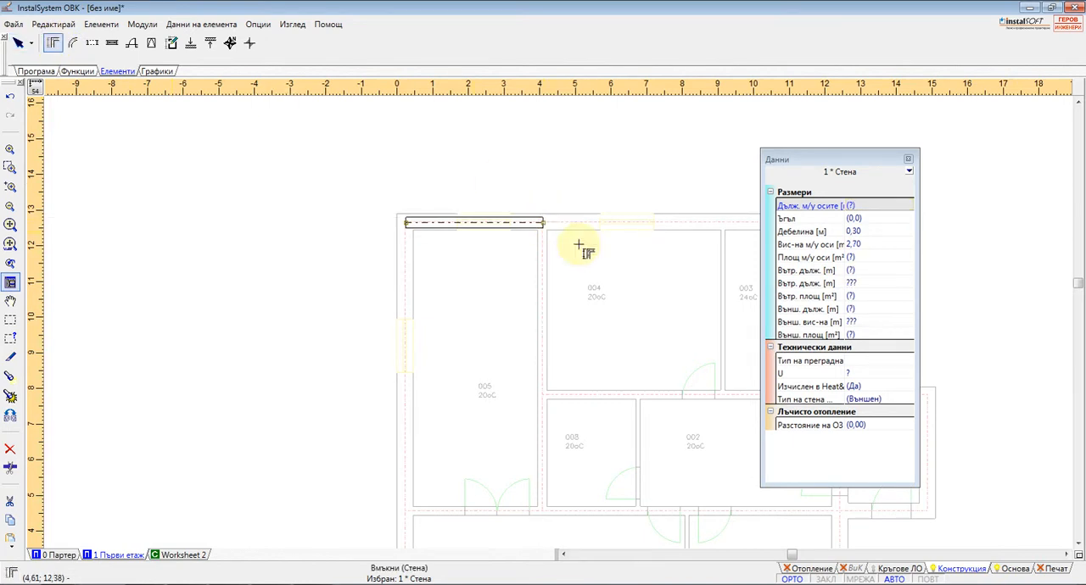
key("Escape")
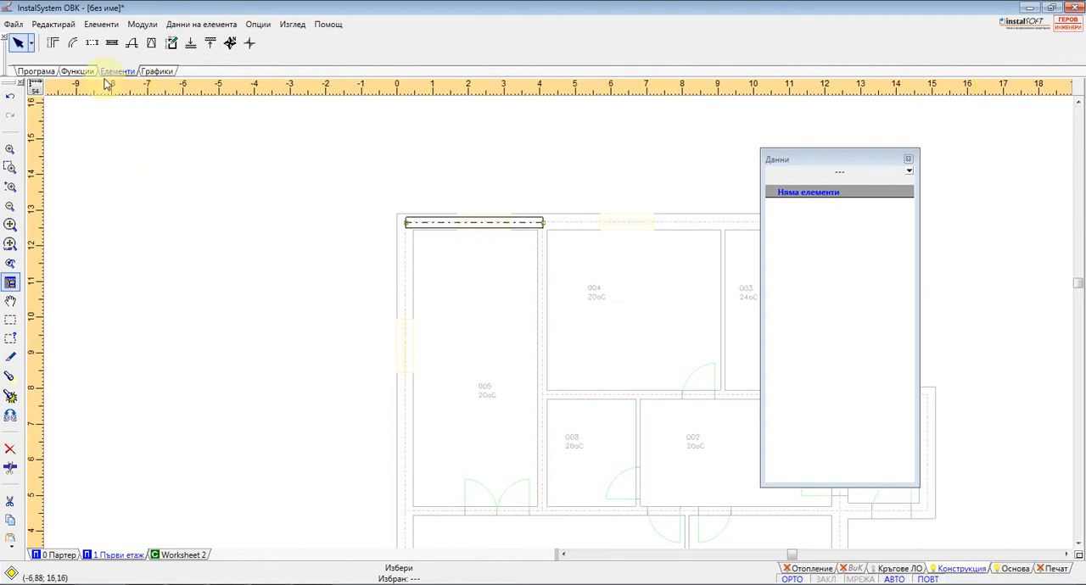
left_click(52, 43)
left_click(543, 223)
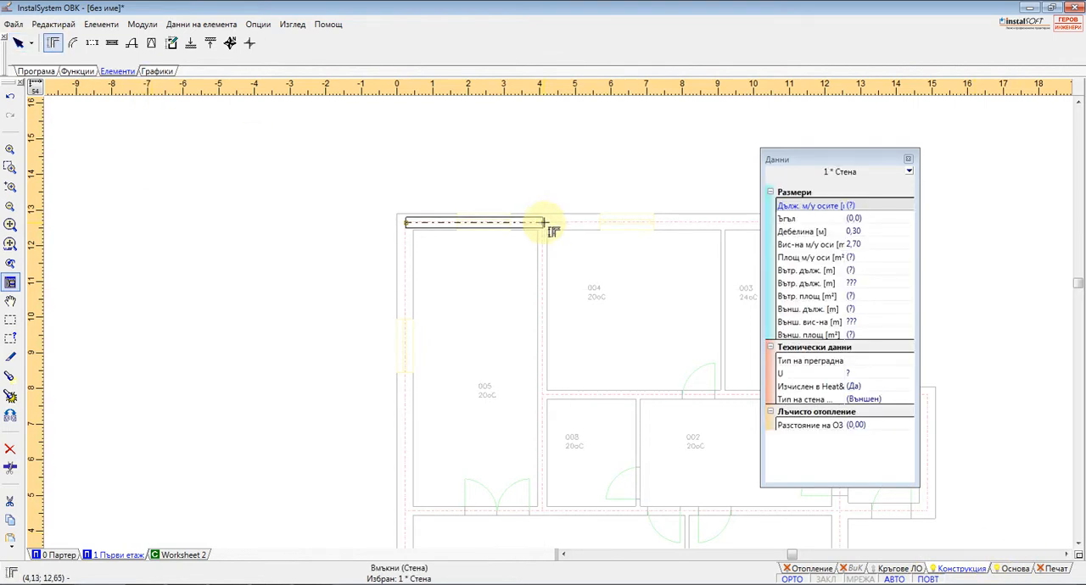
left_click(542, 511)
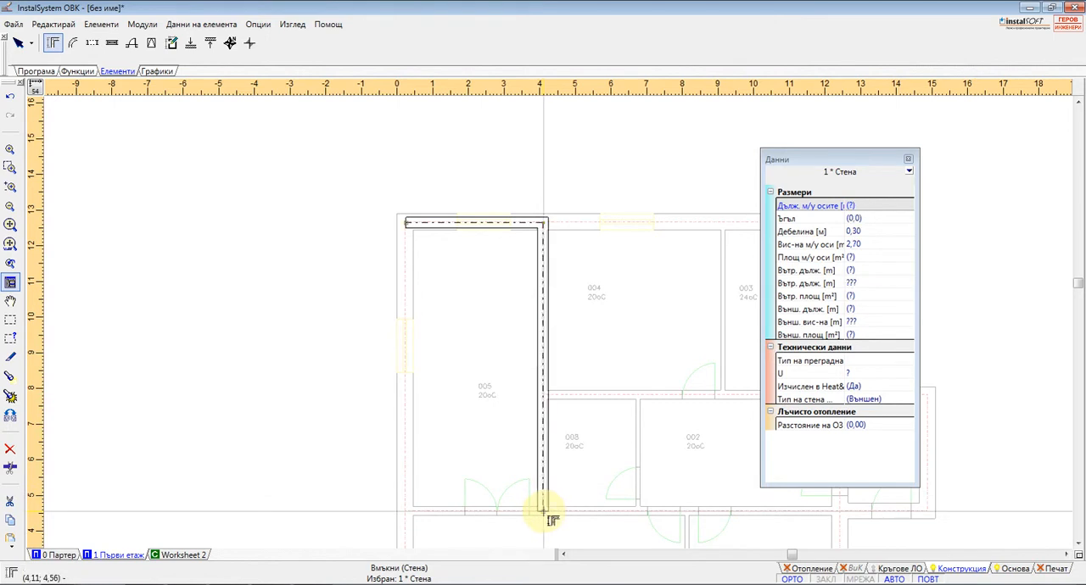
left_click(406, 511)
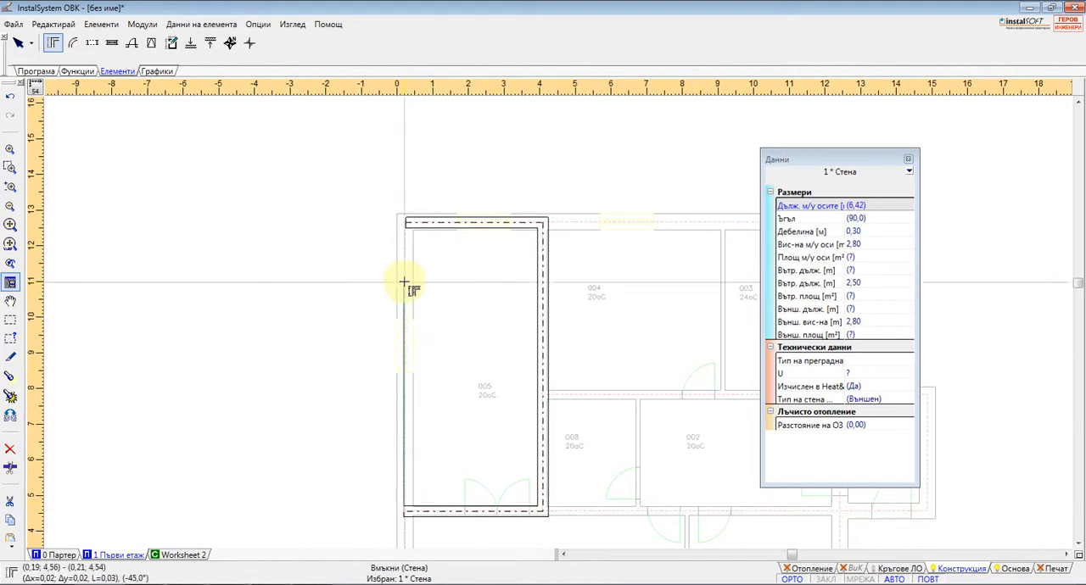
left_click(405, 223)
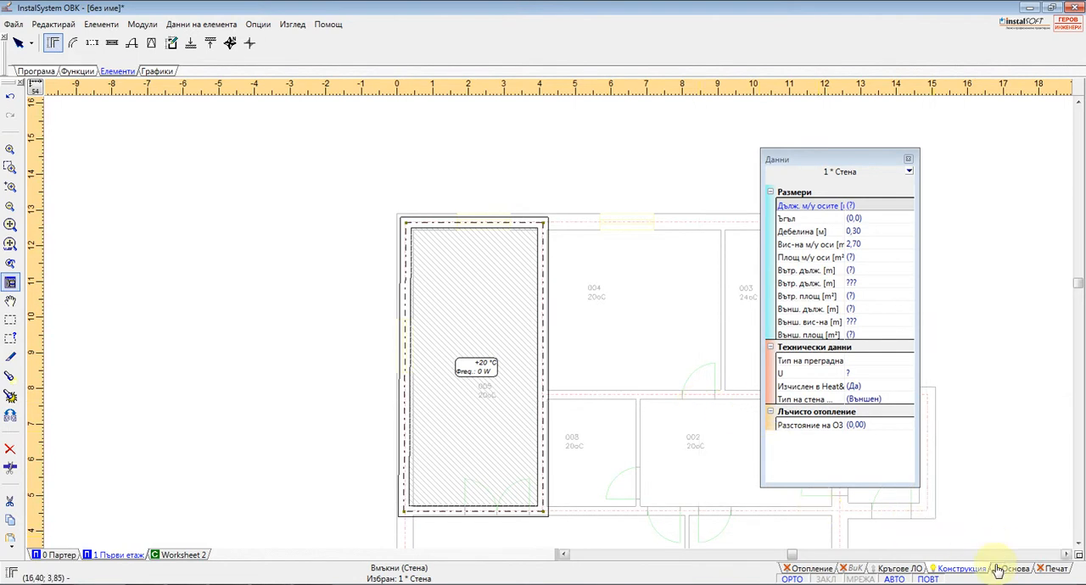
key("Escape")
Open the project 4.2 - Отоплителни зони и подови конструкции.ISB from the prj.Пример folder, discarding the current project's changes
left_click(14, 24)
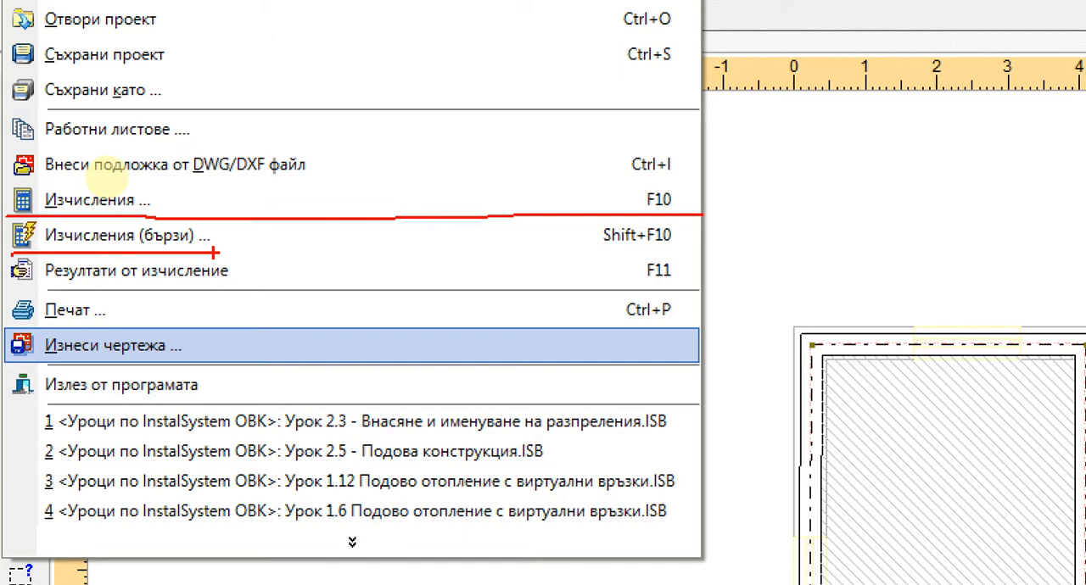
key("Escape")
left_click(13, 25)
left_click(32, 61)
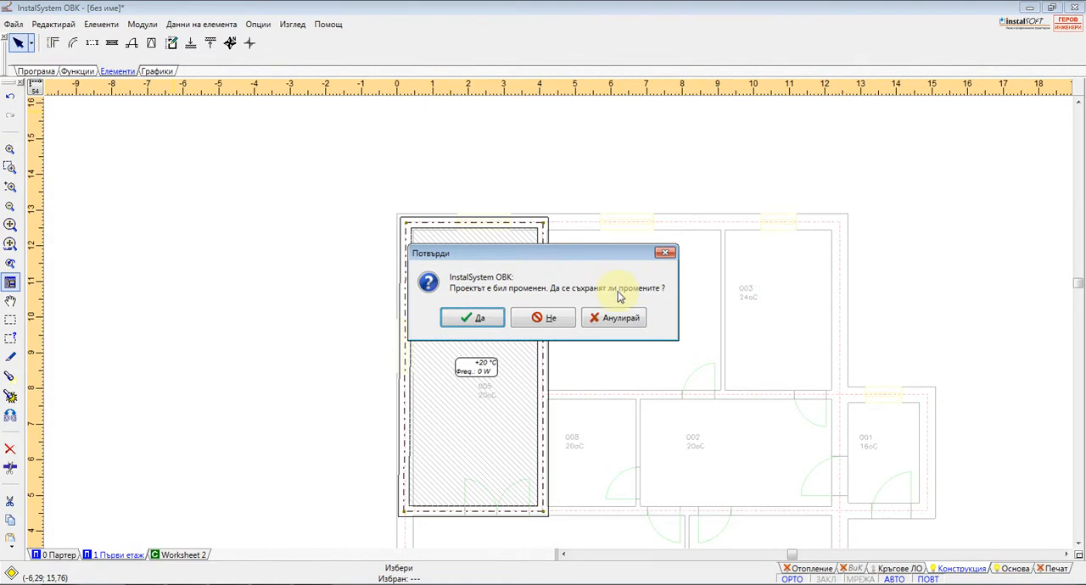
left_click(550, 316)
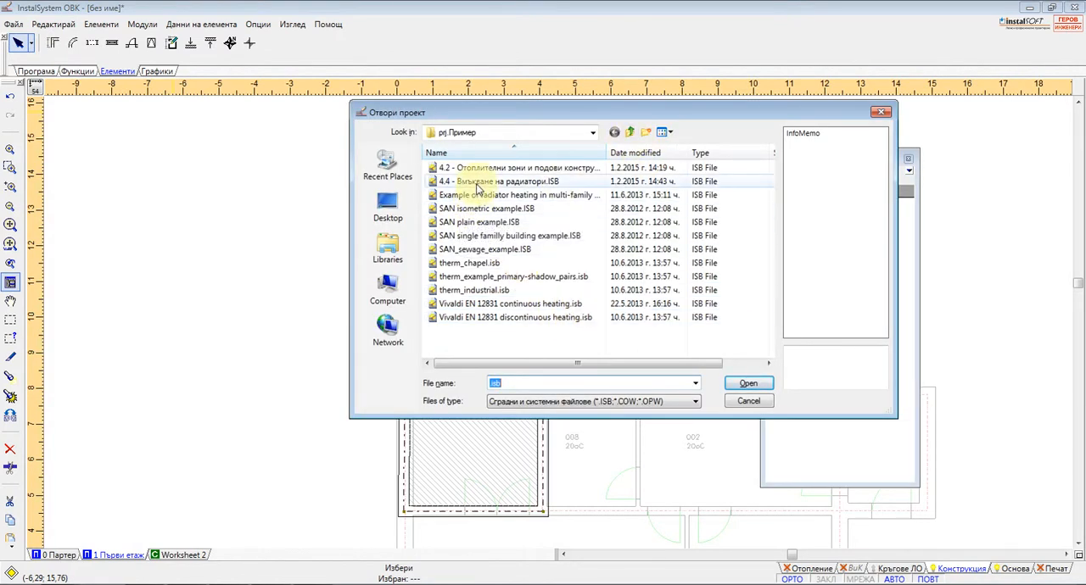
double_click(449, 168)
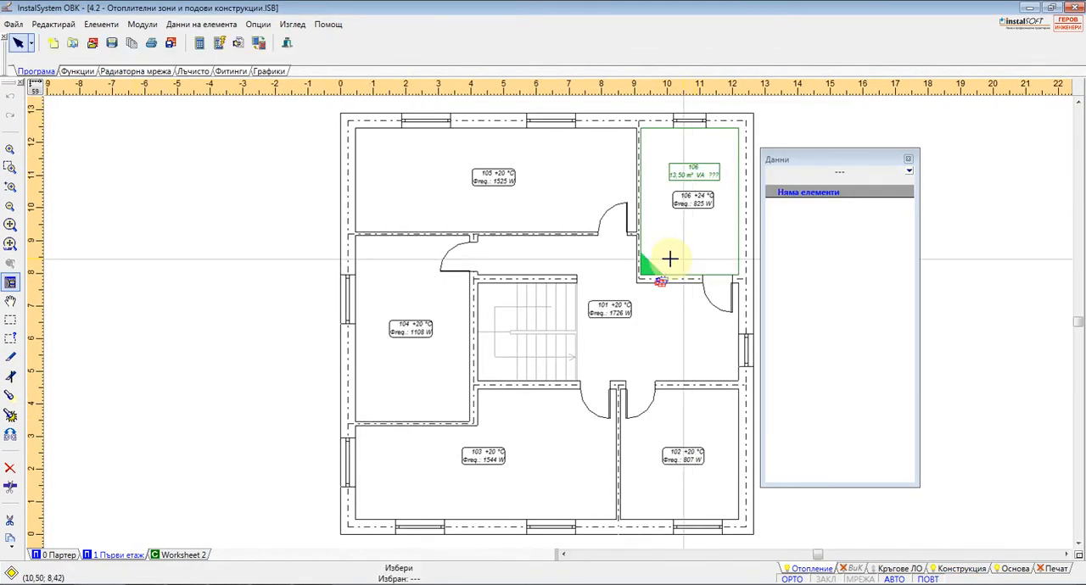
Open the project Урок 2.16 - Печат.ISB from the prj.Уроци по InstalSystem ОВК folder
left_click(73, 42)
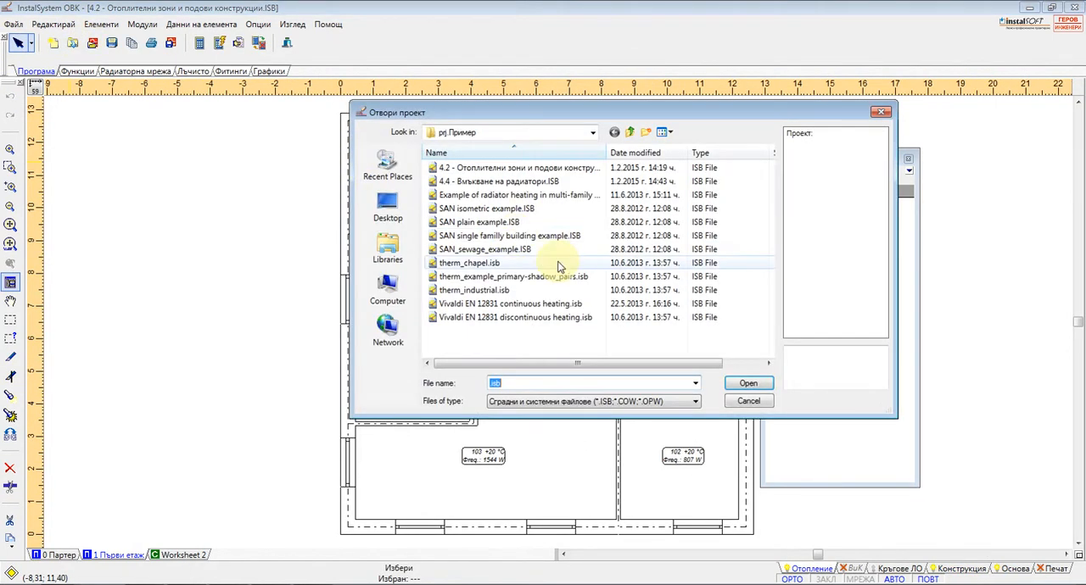
left_click(630, 134)
double_click(484, 209)
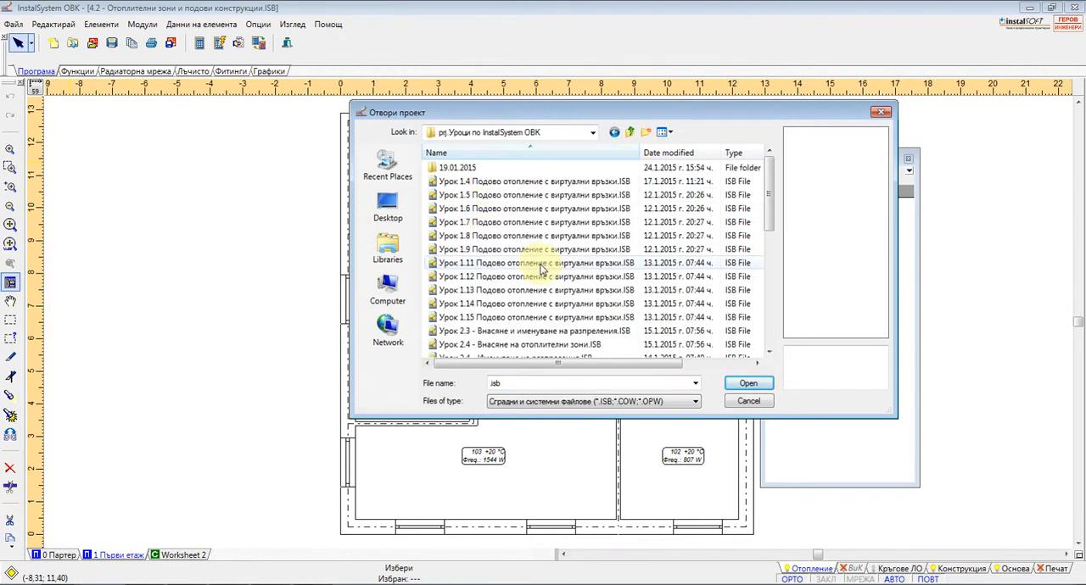
scroll(543, 340, "down", 5)
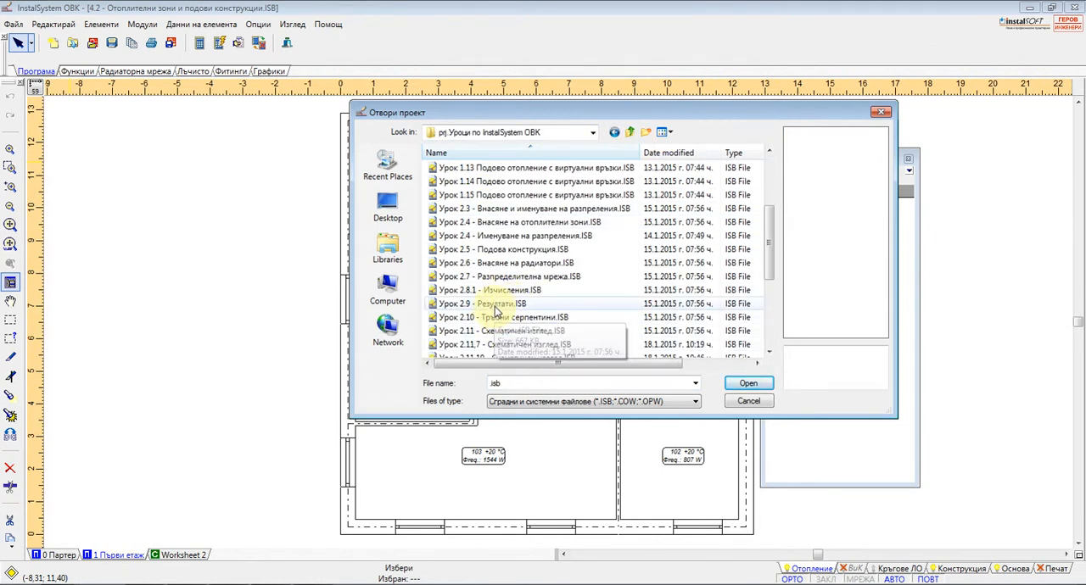
scroll(555, 331, "down", 6)
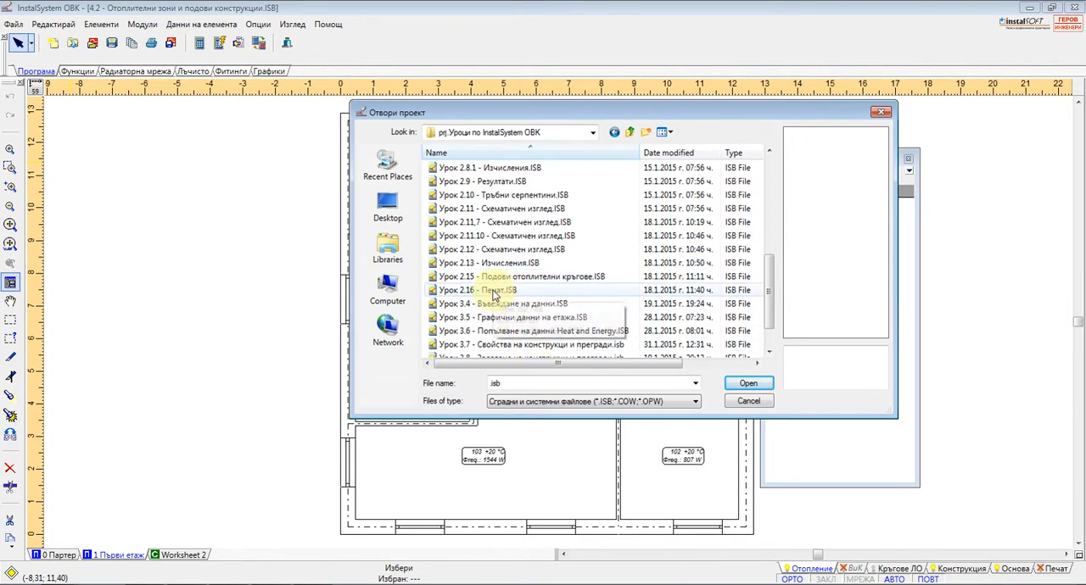
double_click(591, 295)
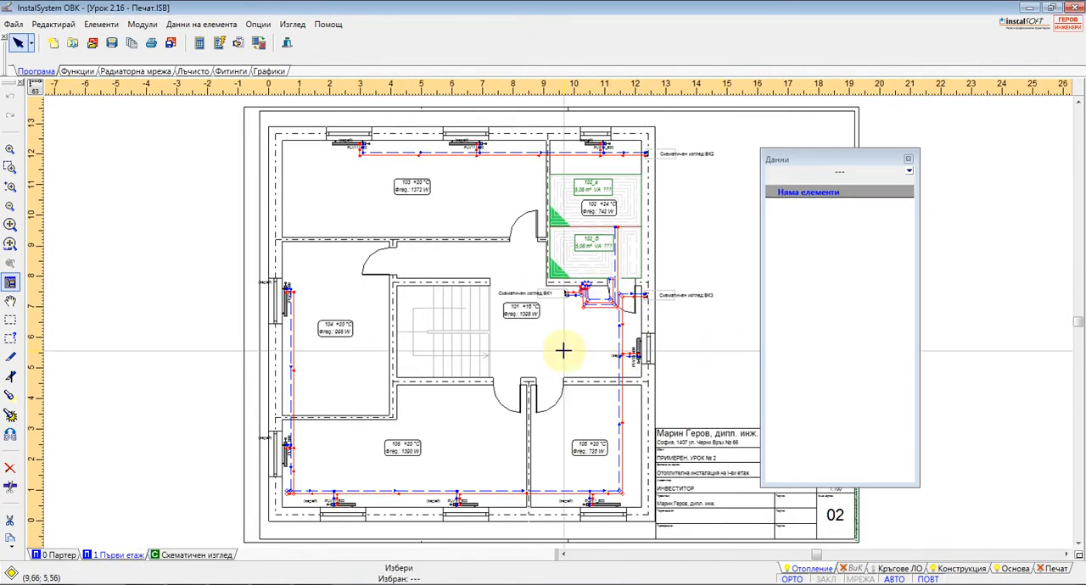
Run the project's calculations past the diagnostics, review the radiant heating and pipe sizing options, and view the general ЦО results
key("F10")
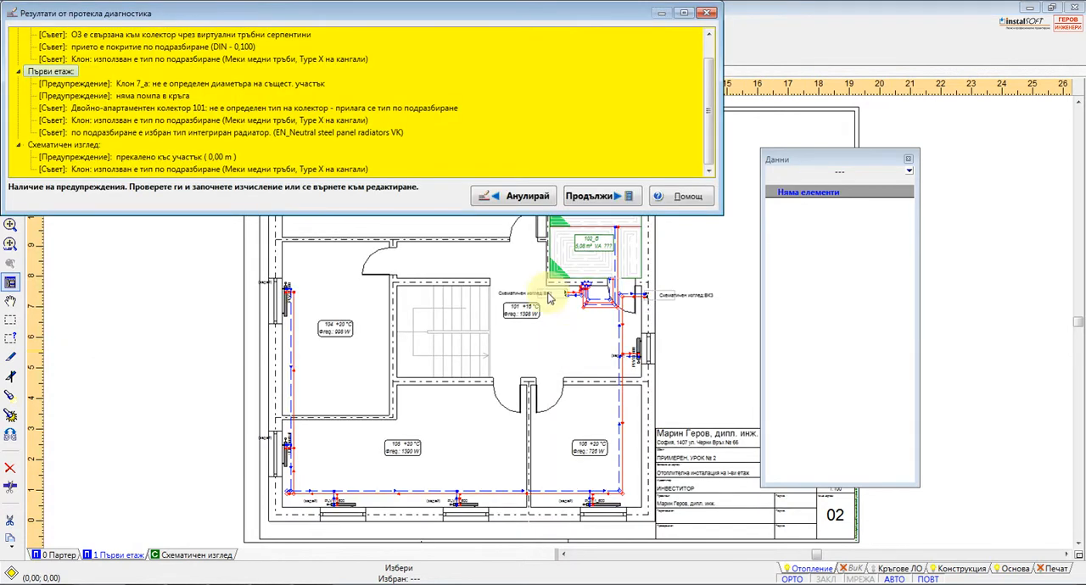
left_click(606, 197)
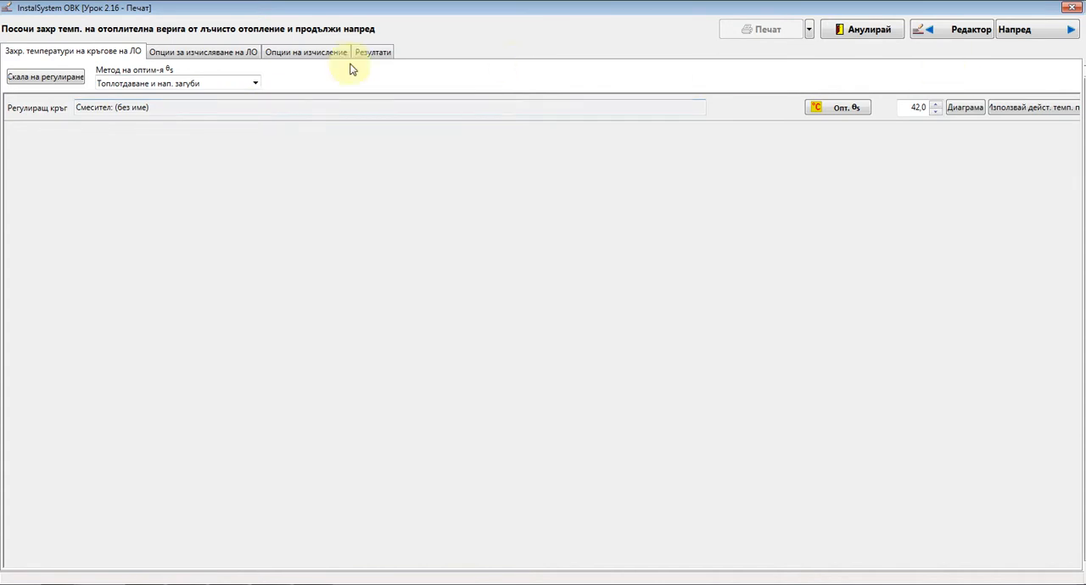
left_click(212, 53)
left_click(279, 53)
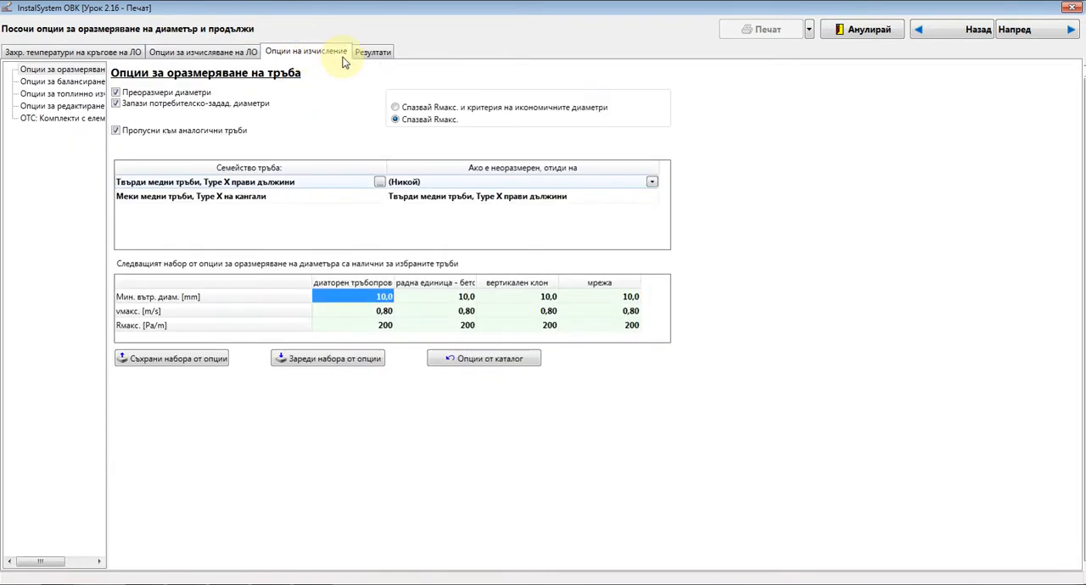
left_click(375, 51)
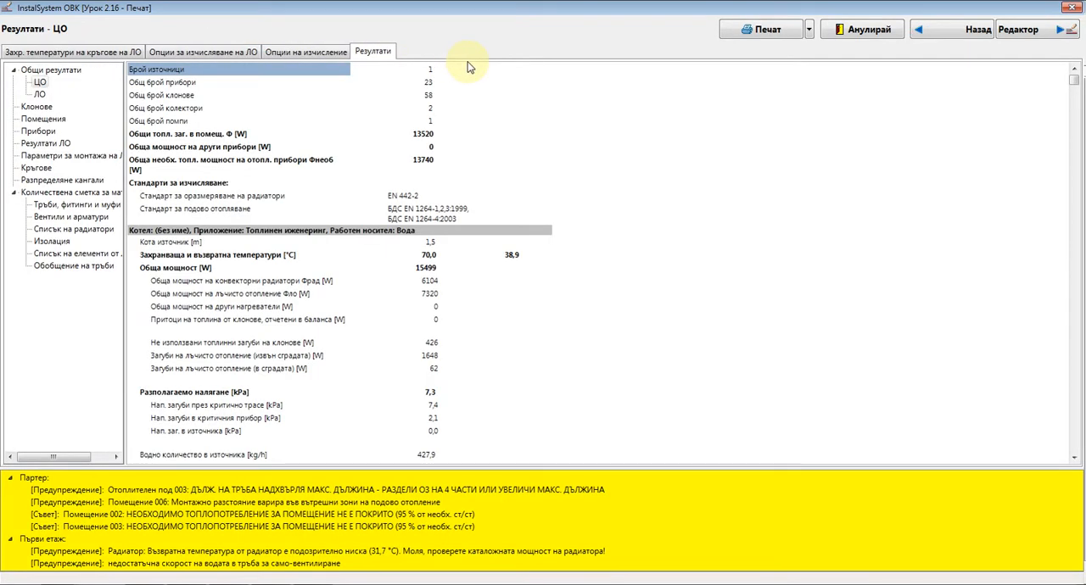
Return to the drawing editor and review the Първи етаж diagnostics in an enlarged message list, closing the list when done
left_click(1058, 30)
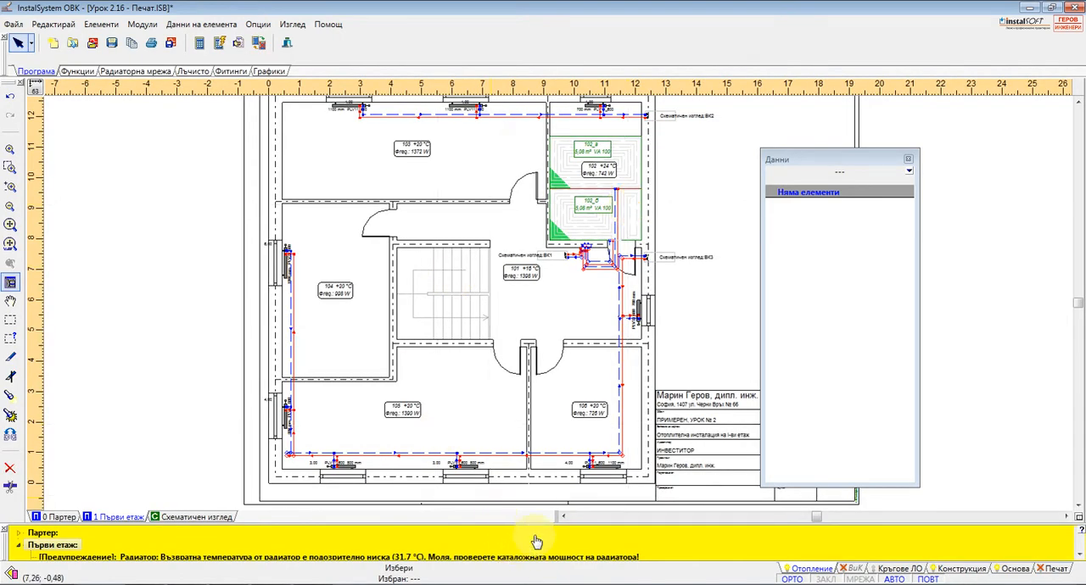
mouse_move(533, 524)
left_mouse_down()
mouse_move(520, 490)
mouse_move(523, 414)
left_mouse_up()
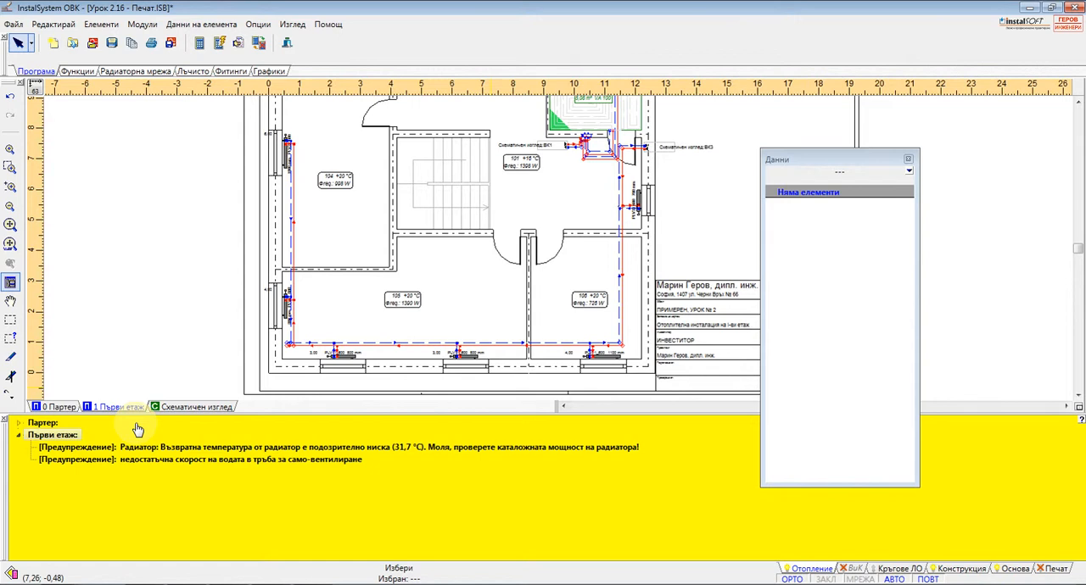
key("F11")
key("F11")
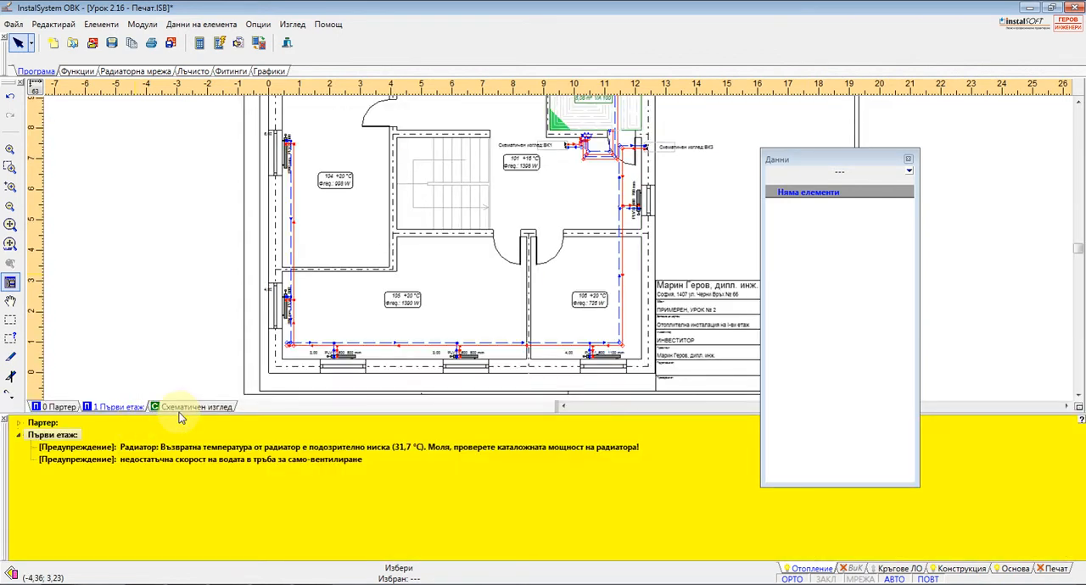
left_click(21, 24)
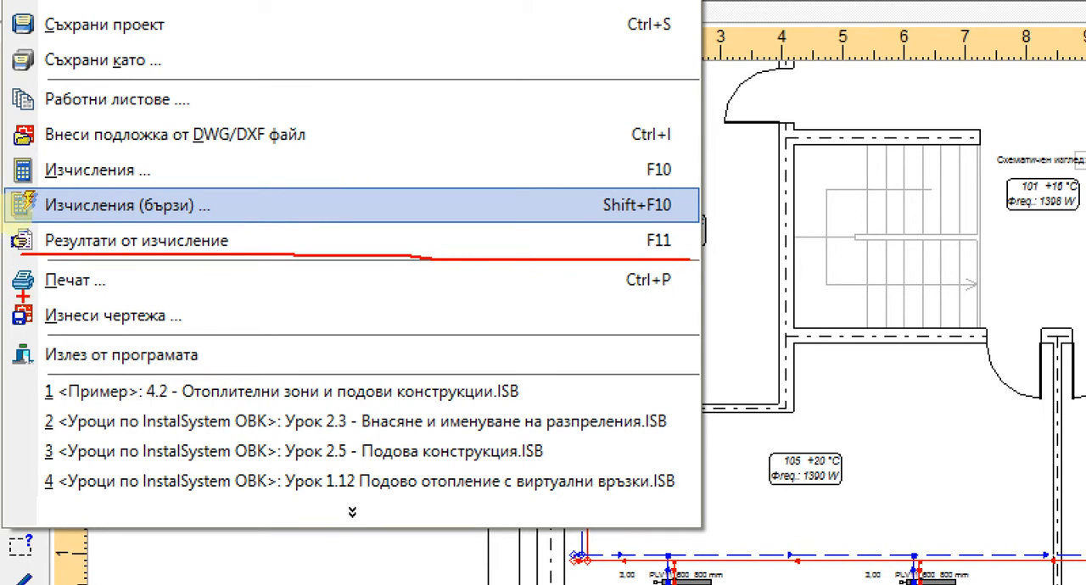
key("Escape")
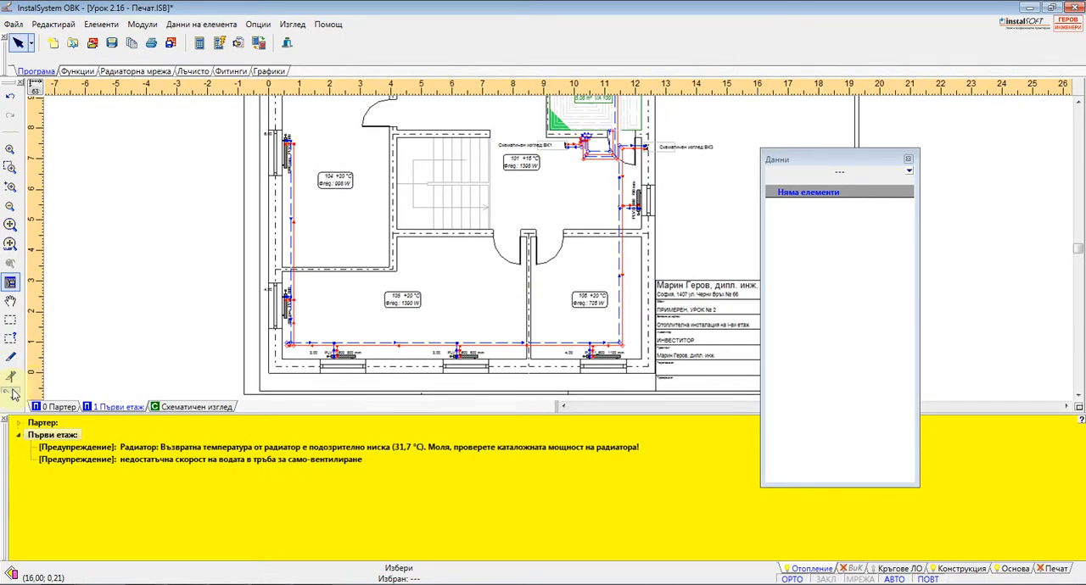
left_click(5, 418)
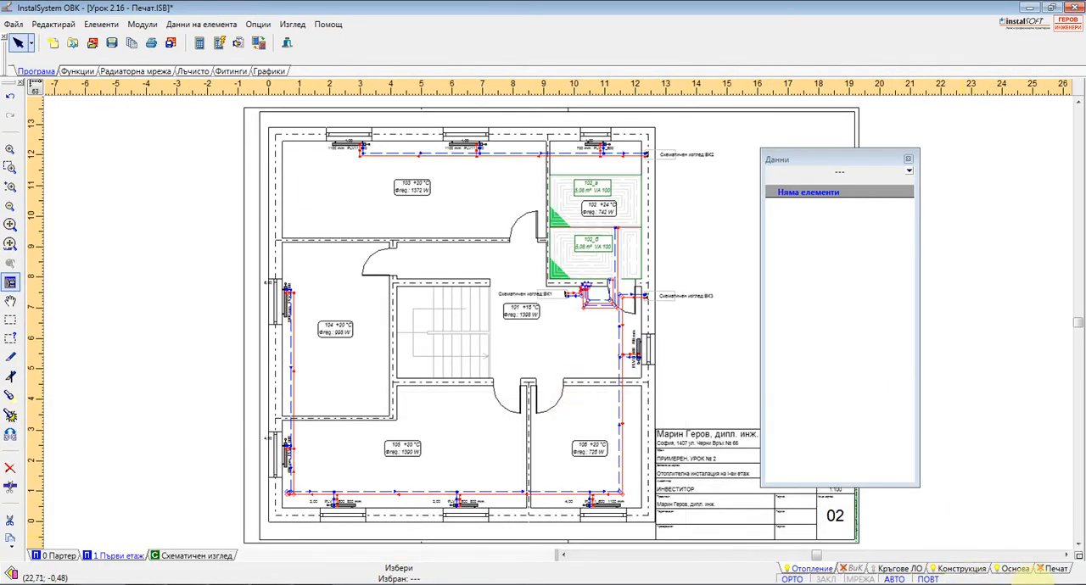
View the print layout of the Първи етаж worksheet and return to the Отопление layer
left_click(1054, 569)
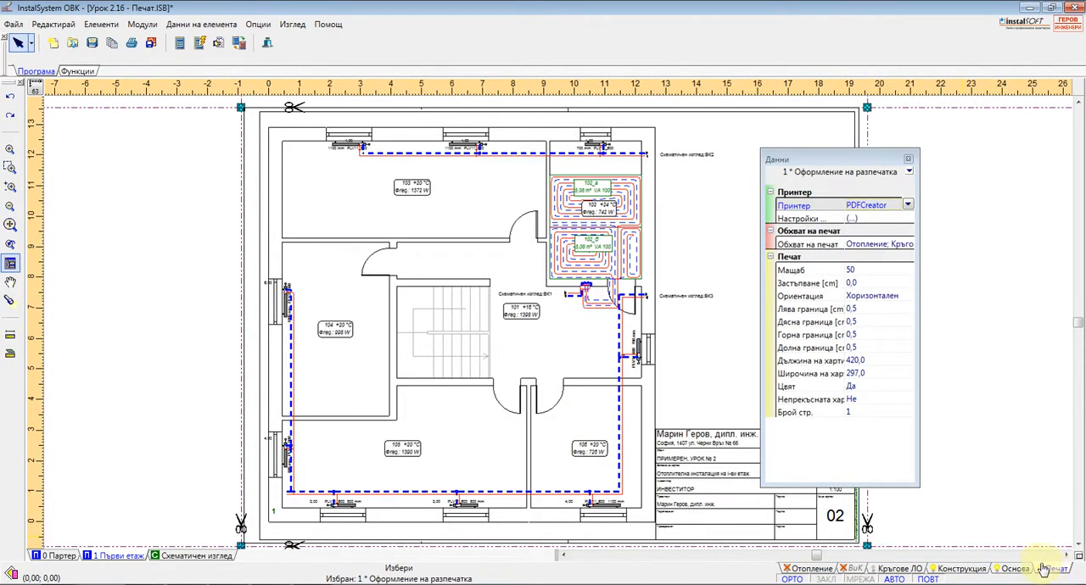
scroll(388, 308, "down", 2)
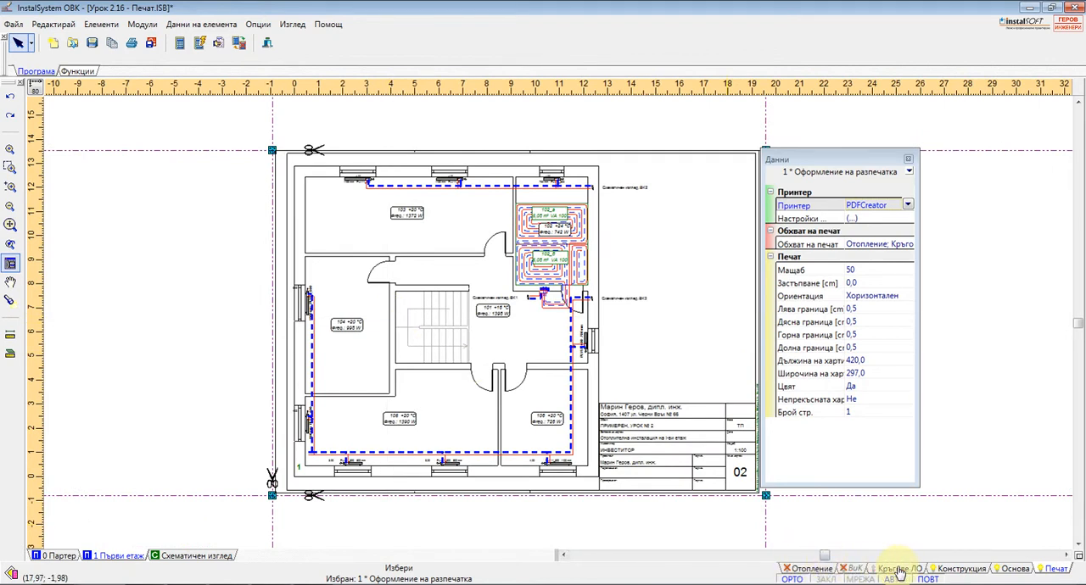
left_click(812, 569)
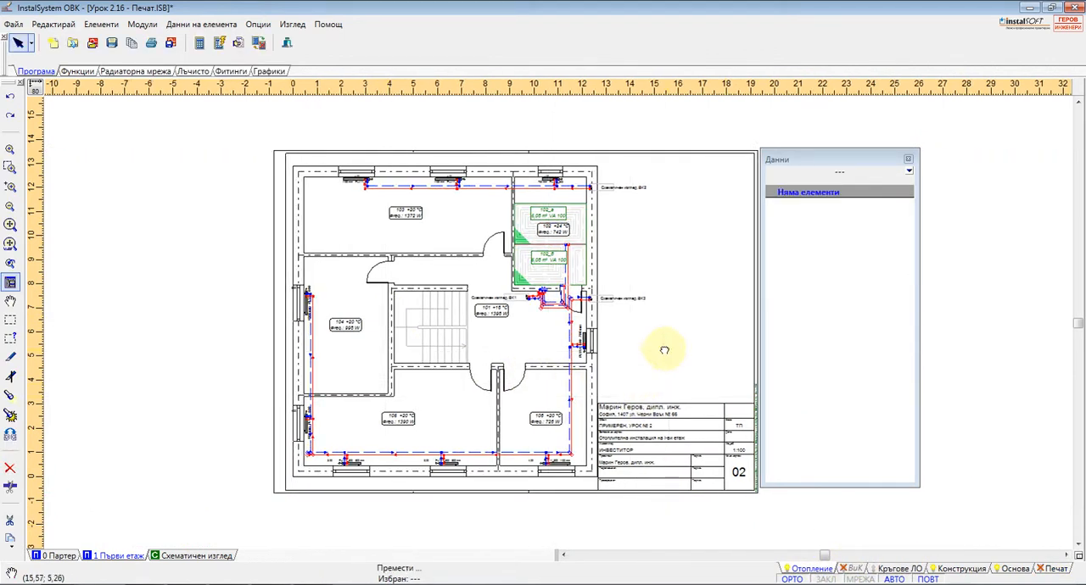
middle_click_drag(661, 354, 554, 348)
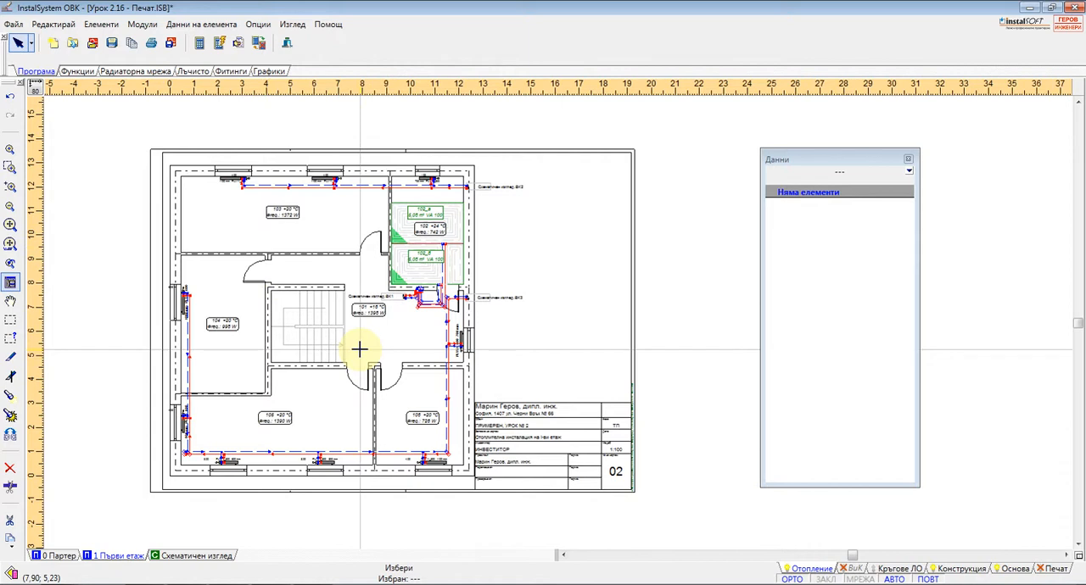
Print the whole project to the PDFCreator printer with the page range Всички проекти
key("ctrl+p")
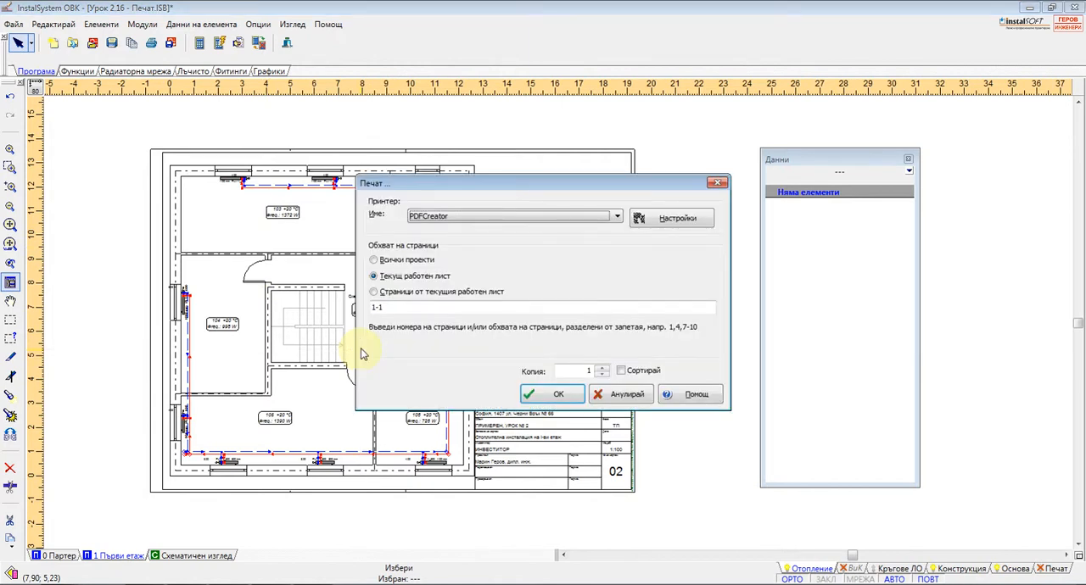
left_click(374, 260)
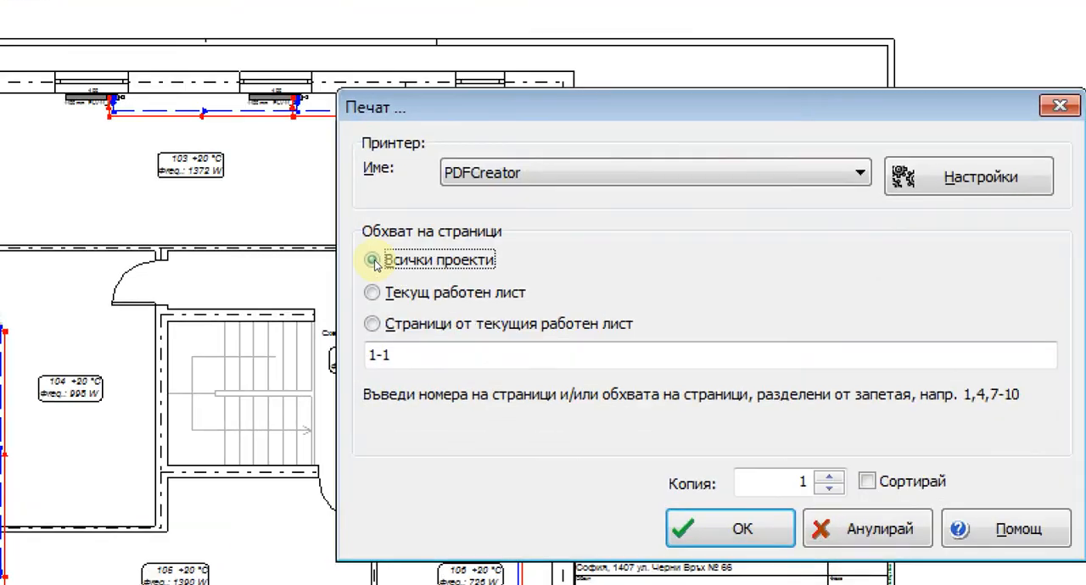
left_click_drag(343, 302, 549, 305)
left_click_drag(368, 335, 503, 335)
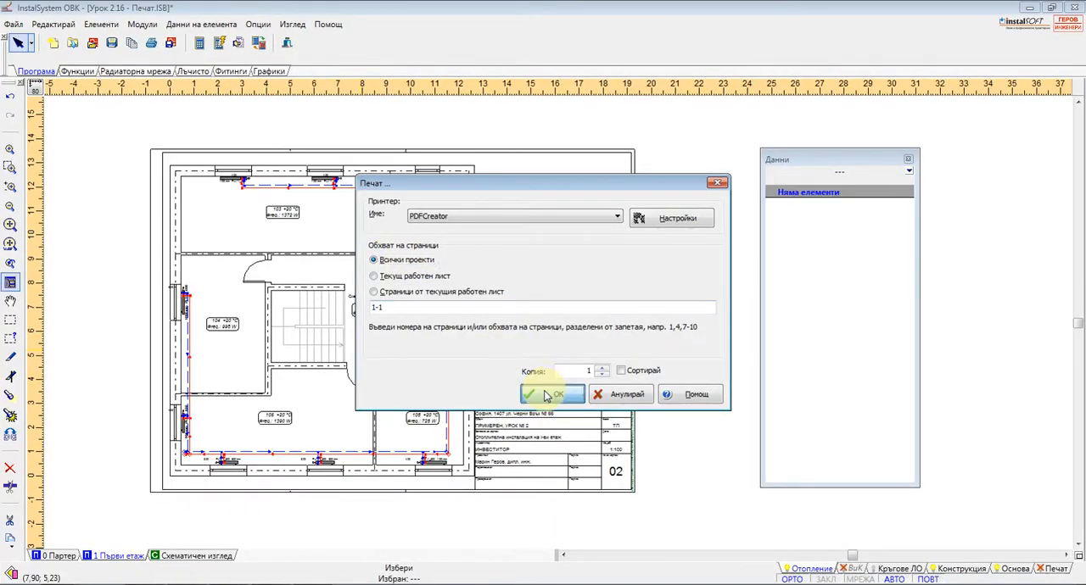
left_click(598, 432)
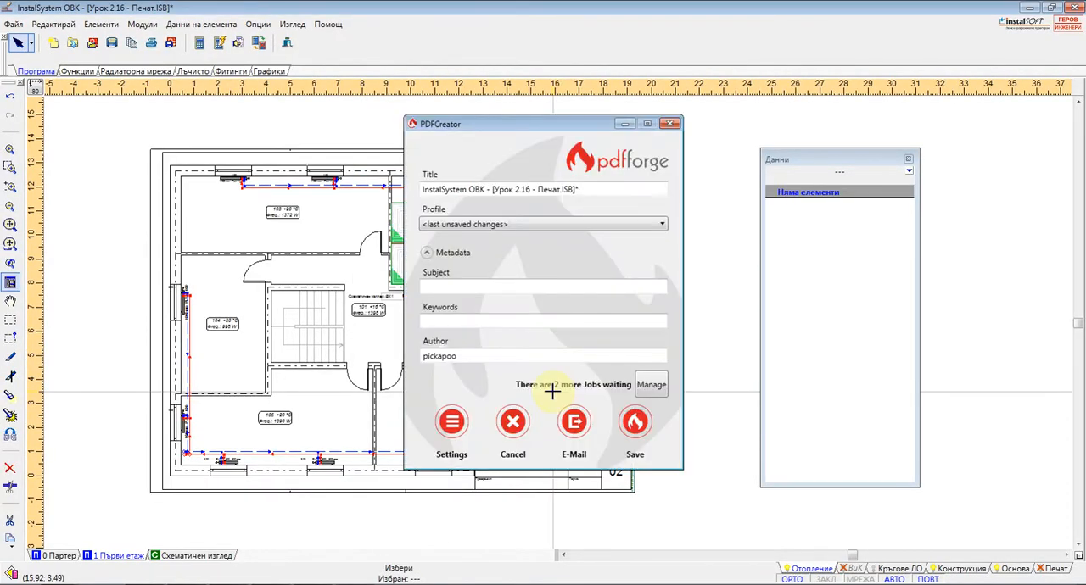
Save the first print job as InstalSystem ОВК - [Урок 2.16 - Печат.ISB]_.pdf in the Documents folder InstalSystem BG
left_click(634, 422)
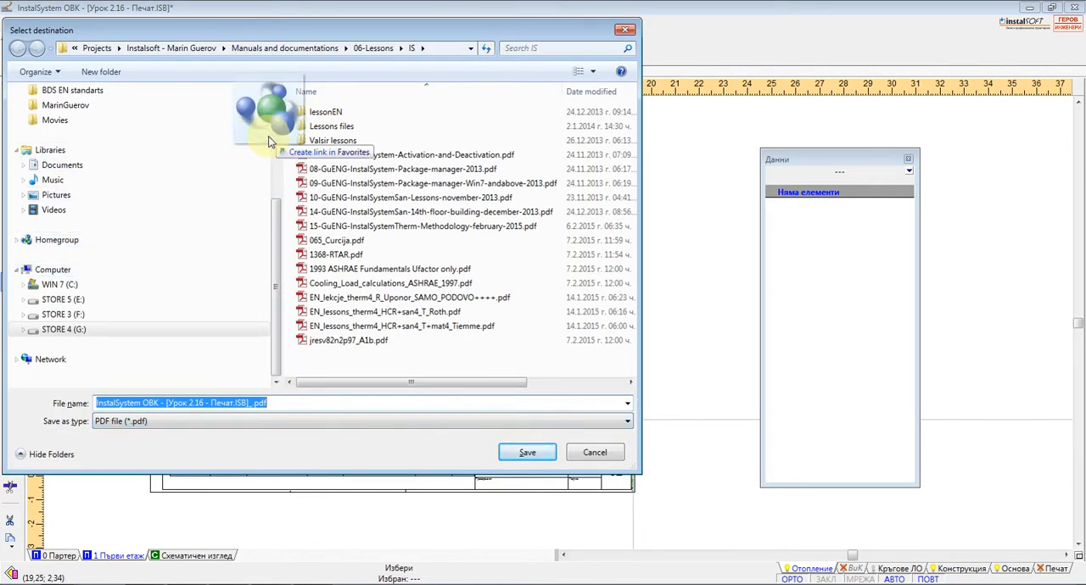
left_click_drag(279, 206, 277, 110)
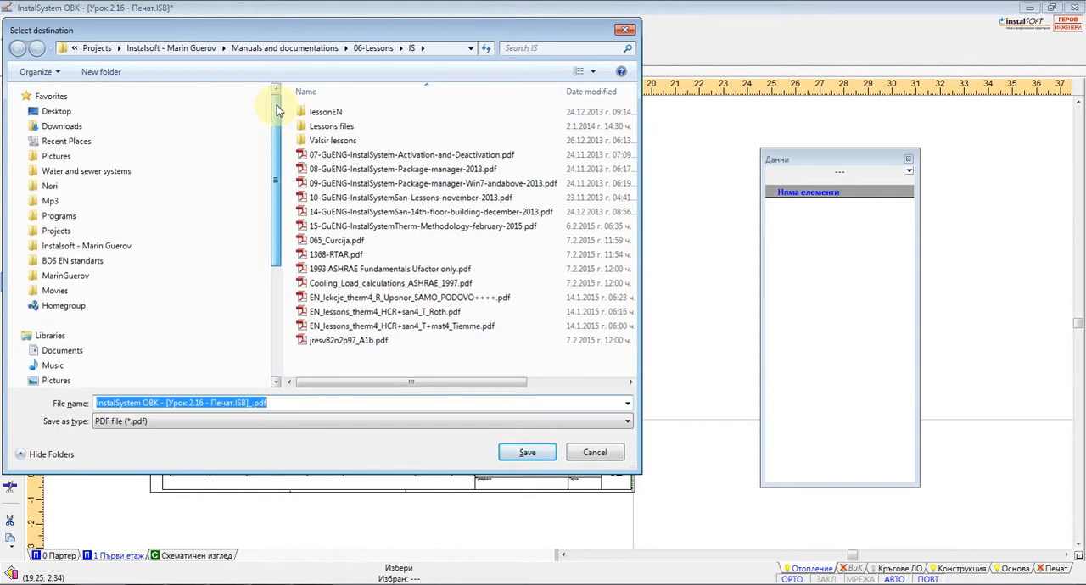
left_click(62, 351)
double_click(337, 178)
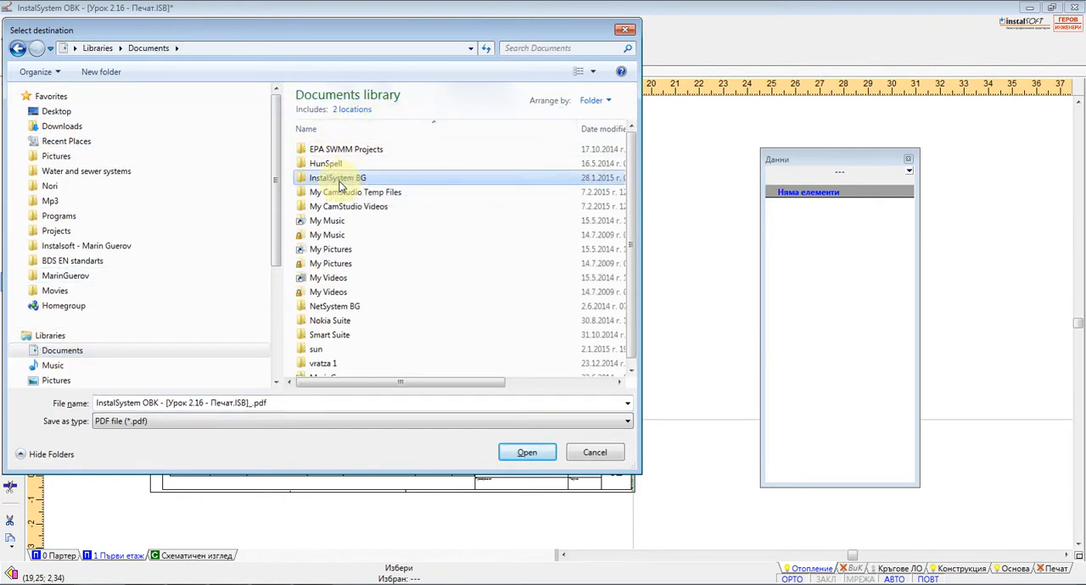
left_click(527, 452)
left_click(542, 323)
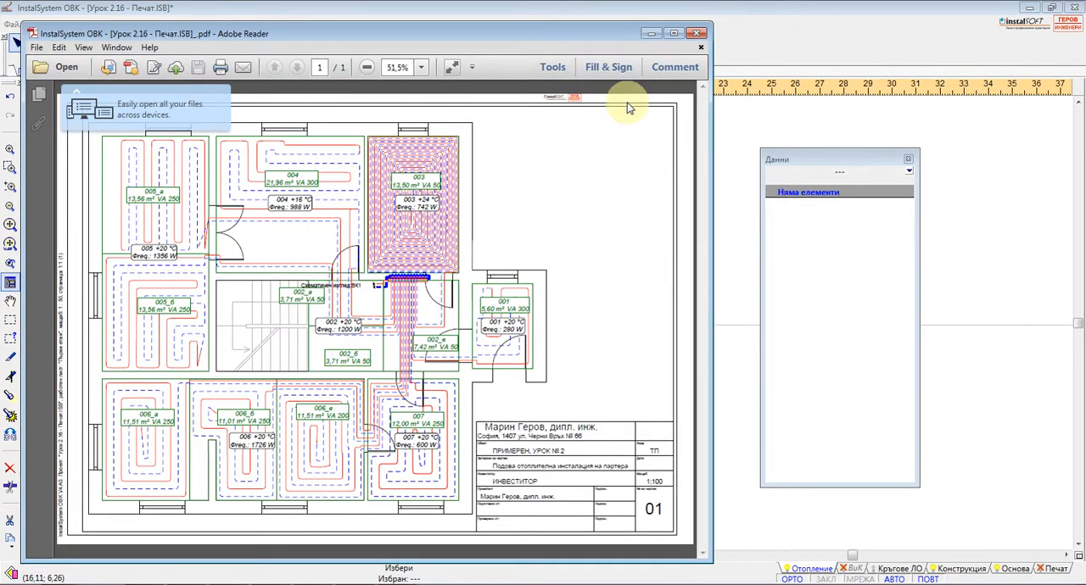
Inspect the printed PDF in a maximized window, close it, and cancel the remaining PDFCreator print jobs
left_click(675, 33)
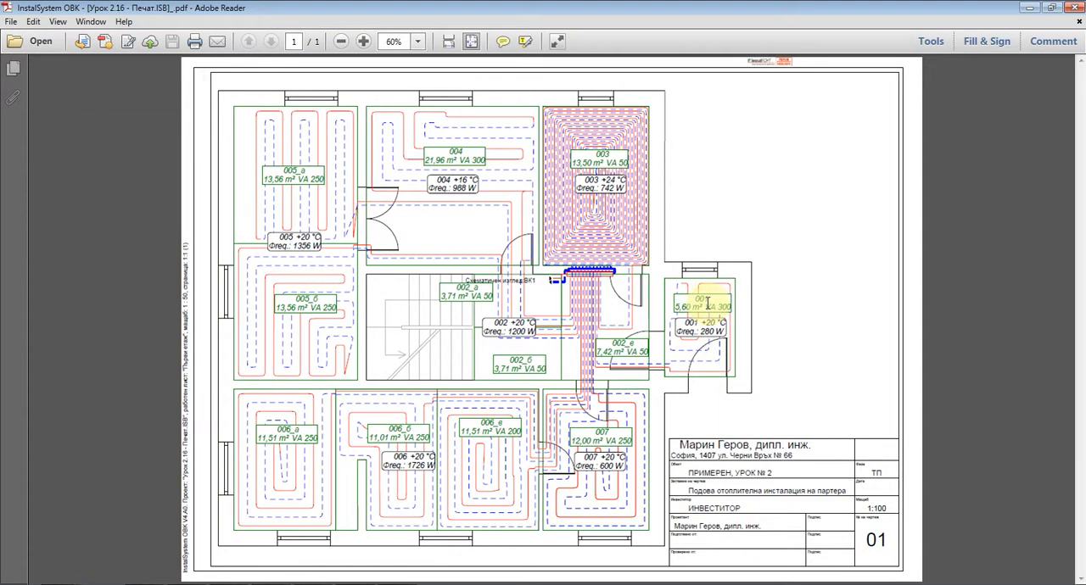
left_click(1076, 8)
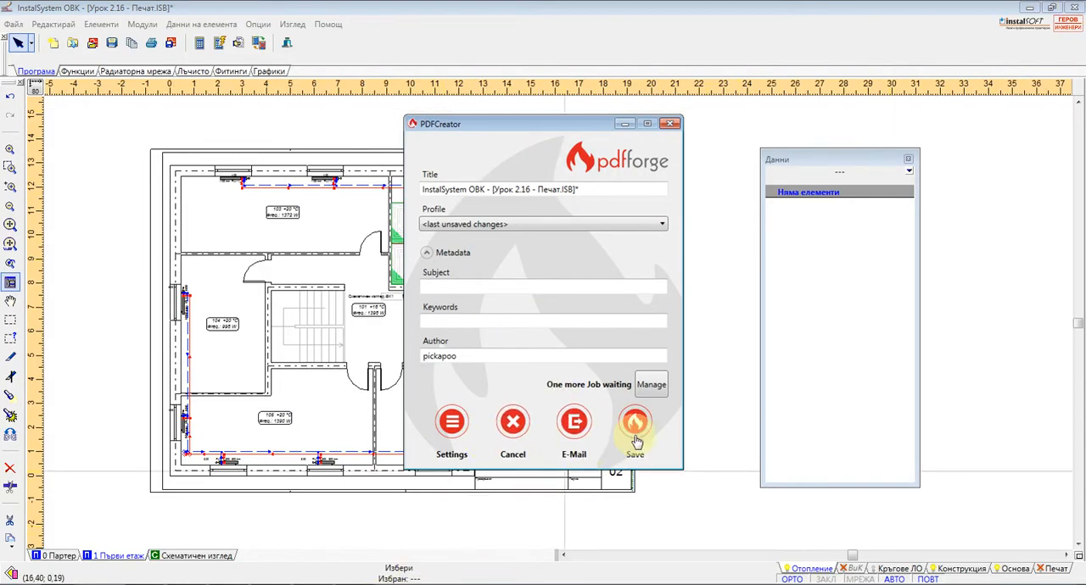
left_click(512, 424)
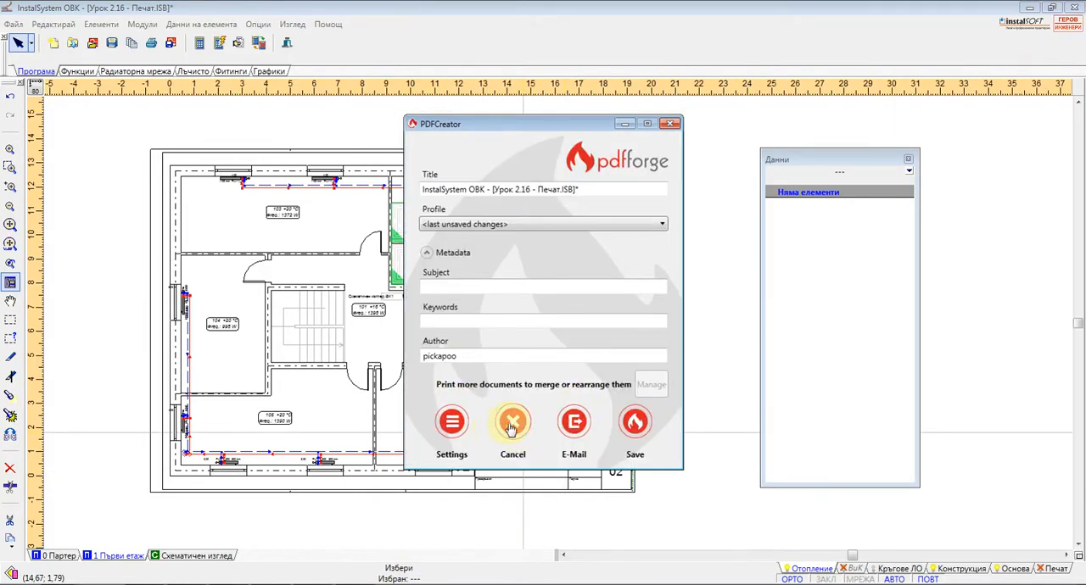
left_click(512, 421)
Start a drawing export in AutoCad DWG format and include Изглед в план - ВиК in the export scope
left_click(13, 23)
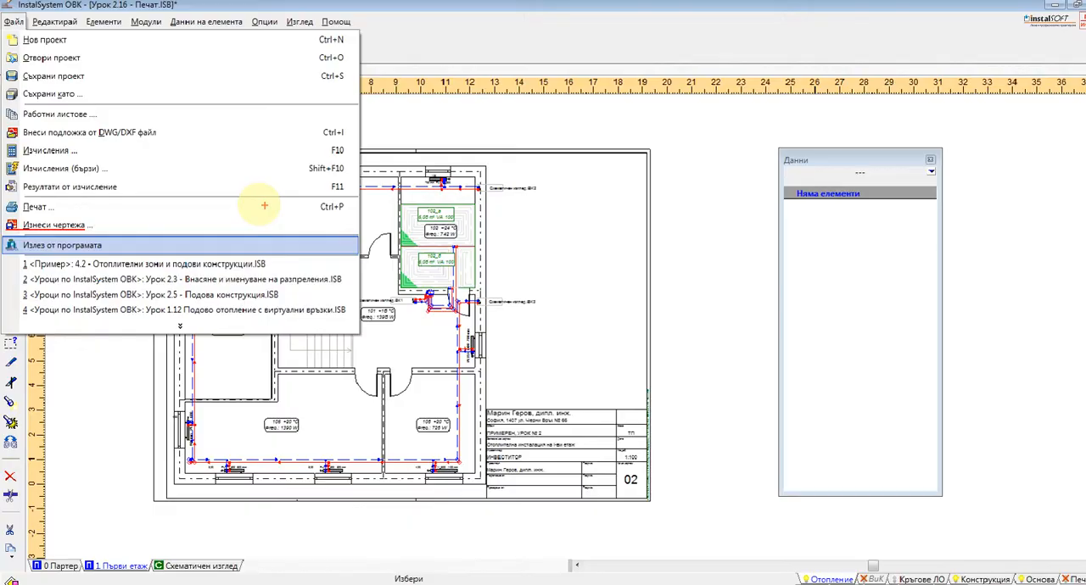
key("Escape")
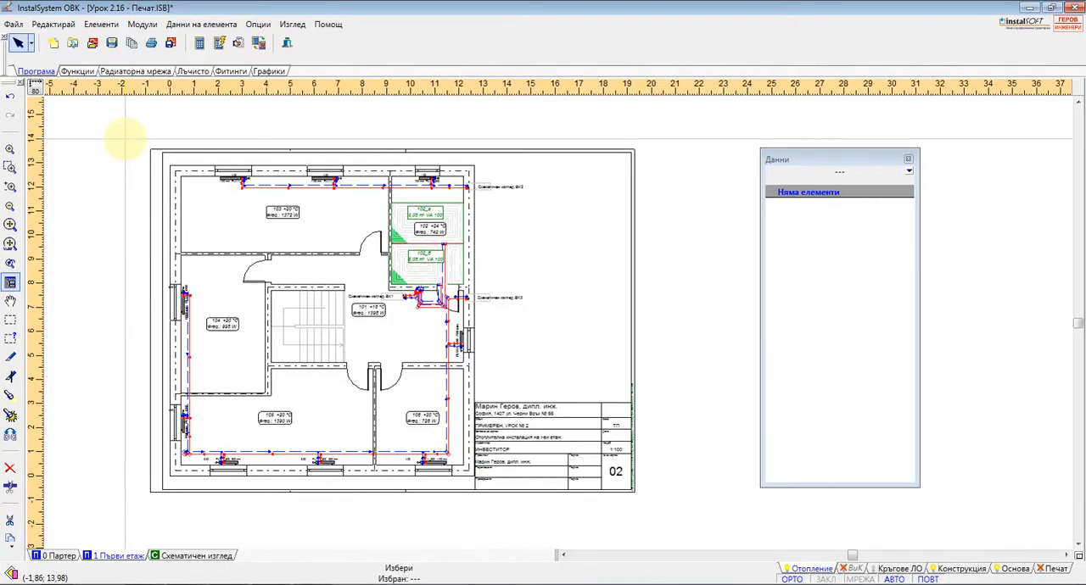
left_click(13, 23)
left_click(55, 213)
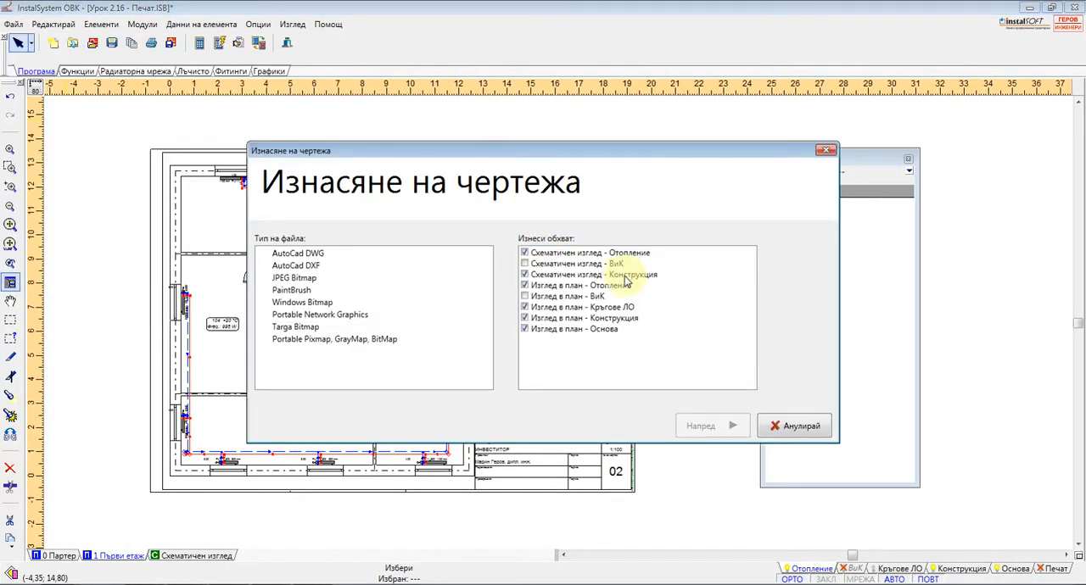
left_click(529, 297)
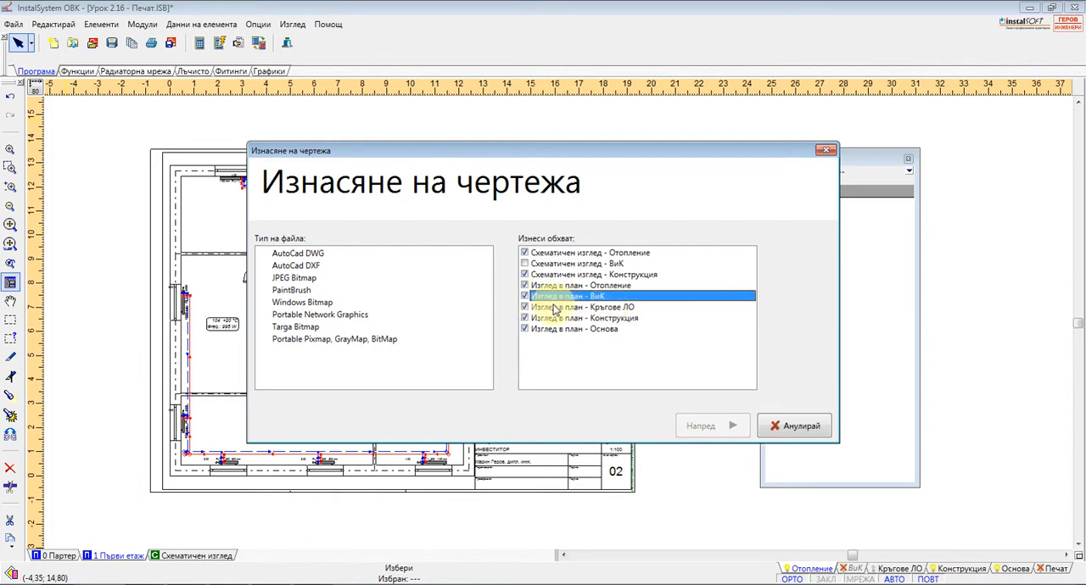
left_click(307, 254)
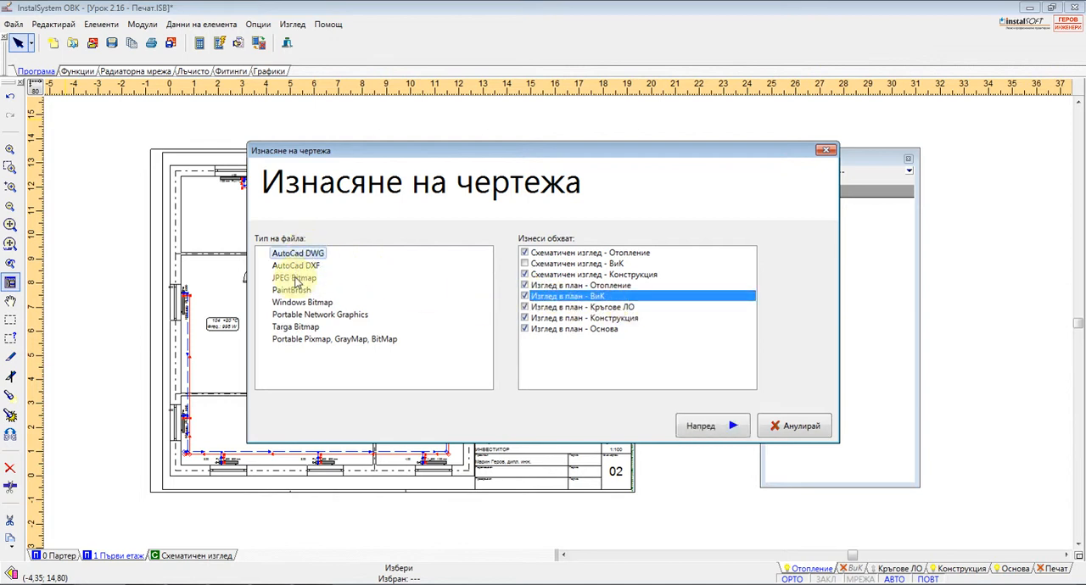
key("ctrl+1")
left_click(297, 278)
left_click_drag(247, 266, 377, 267, "shift")
left_click_drag(252, 287, 374, 287, "shift")
left_click_drag(218, 356, 373, 356, "shift")
left_click_drag(266, 419, 516, 419, "shift")
key("Escape")
Continue to the export's worksheet list and attach ground lesson 3A.dwg from the prj.Пример folder to the Партер worksheet
left_click(689, 421)
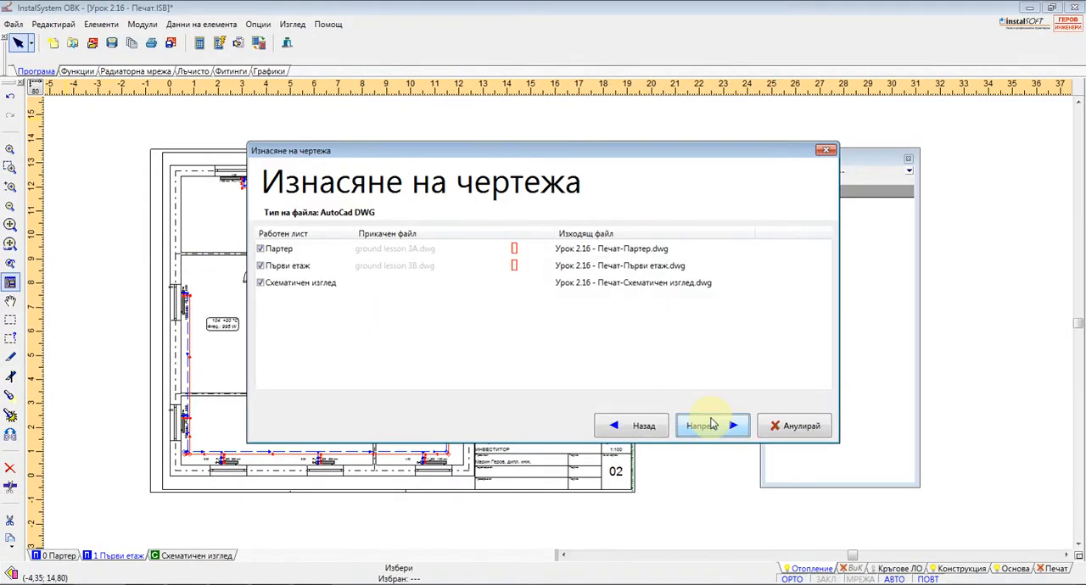
left_click(522, 247)
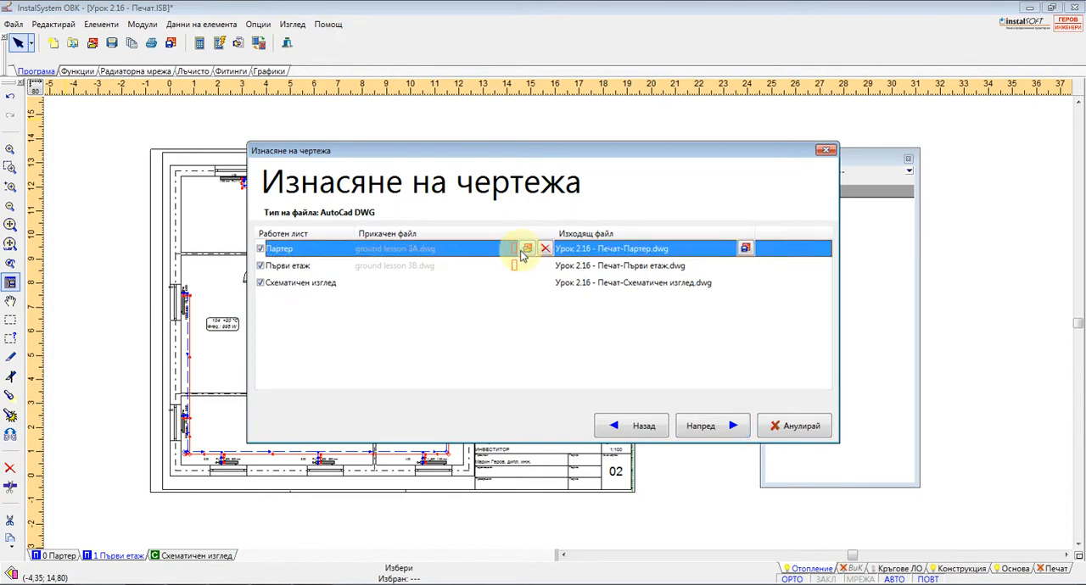
left_click(517, 248)
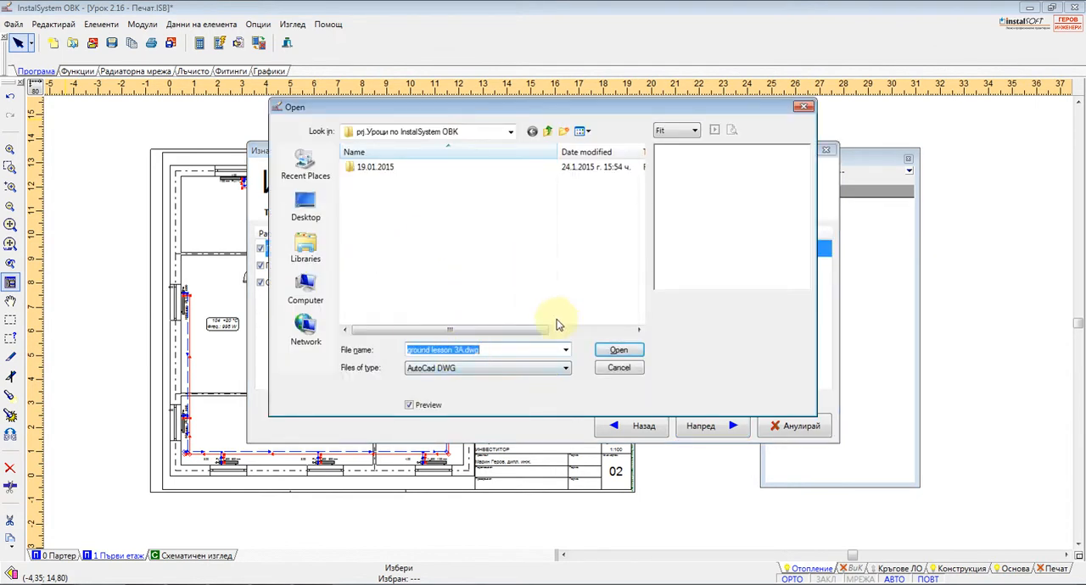
left_click(547, 131)
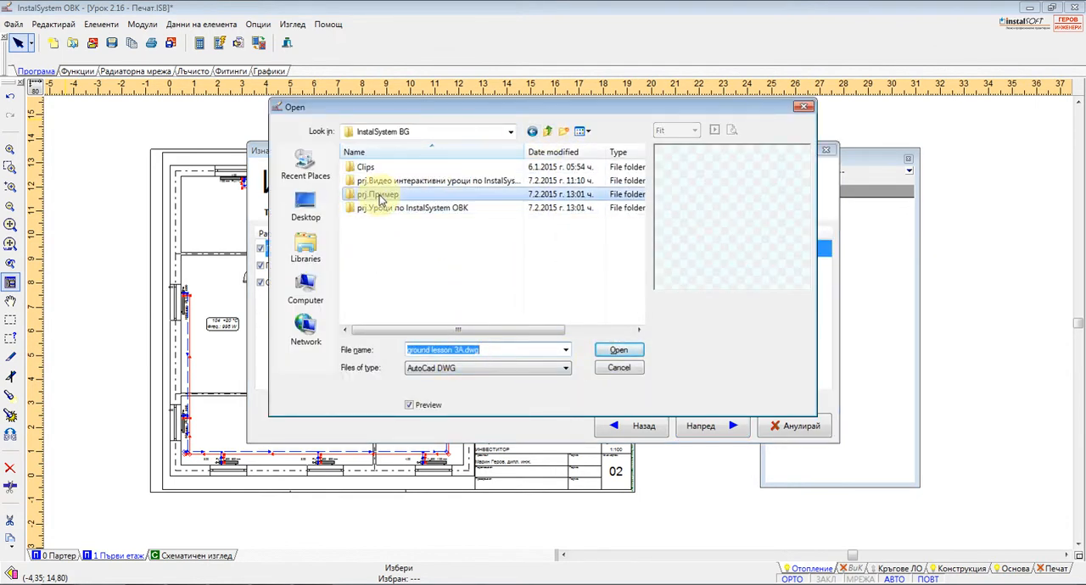
double_click(398, 194)
double_click(397, 180)
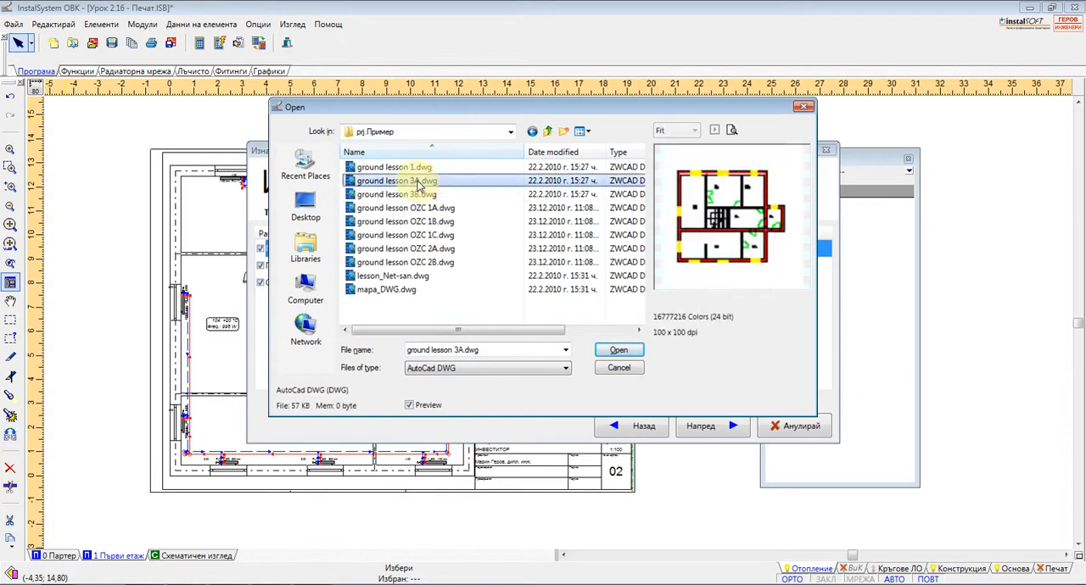
Attach ground lesson 3B.dwg to the Първи етаж worksheet and complete the DWG export
left_click(517, 267)
left_click(526, 265)
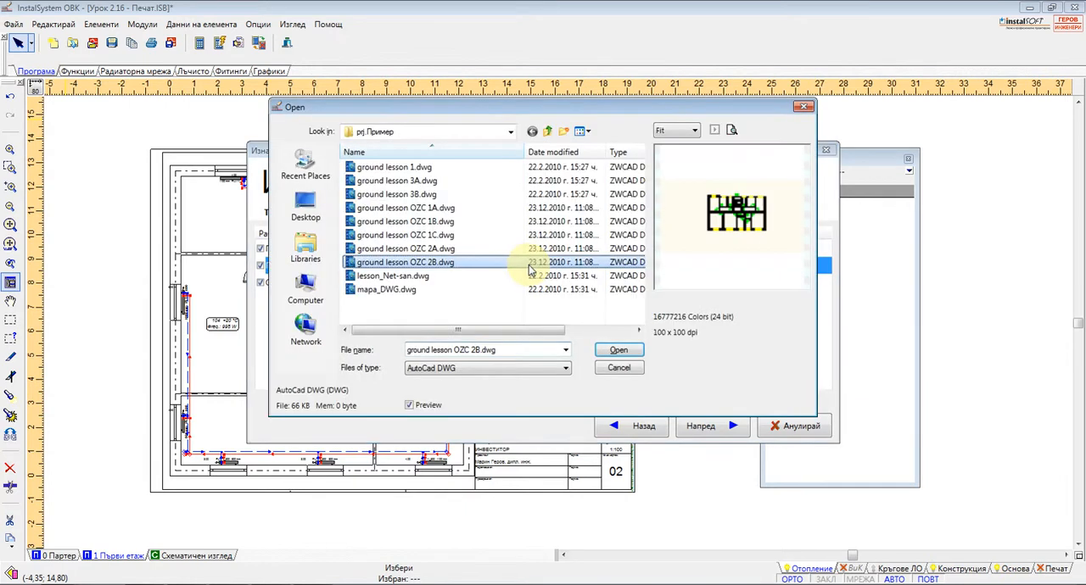
double_click(418, 195)
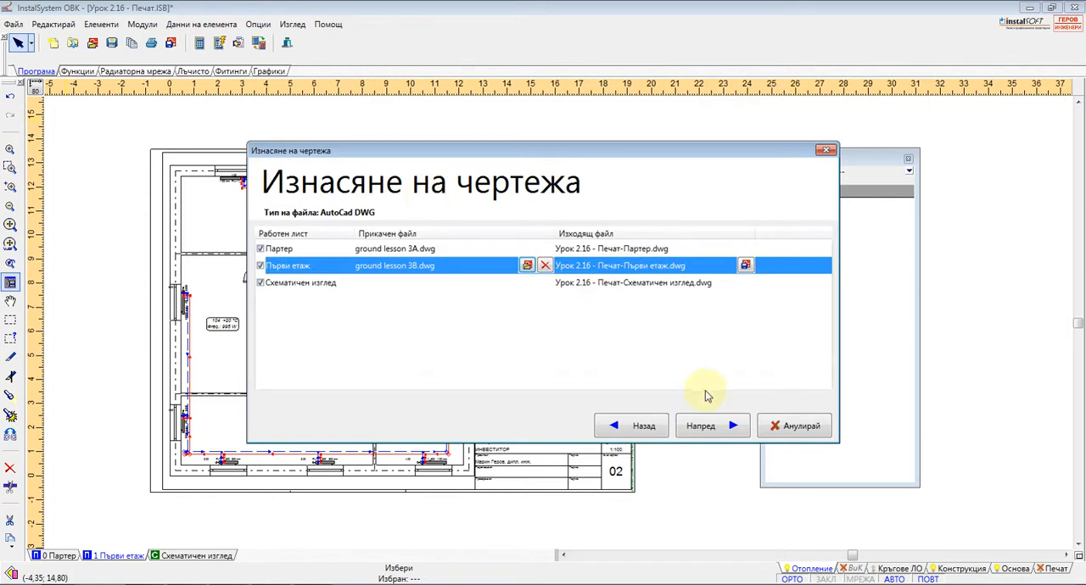
left_click(723, 427)
left_click(721, 426)
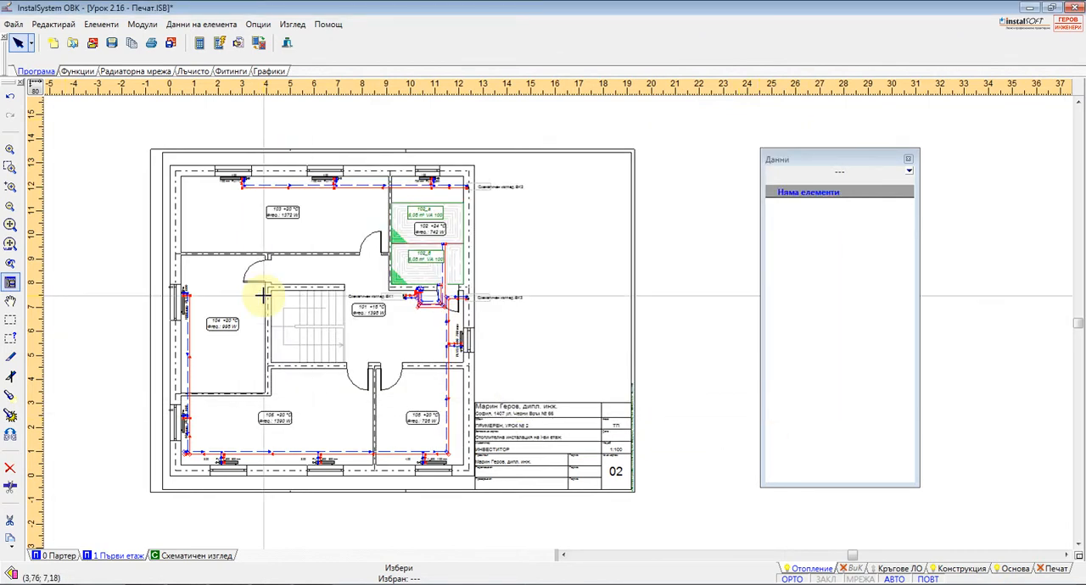
Review the editing and selection commands, and the element commands for arranging, locking, finding and automatically inserting or connecting heating elements
left_click(51, 24)
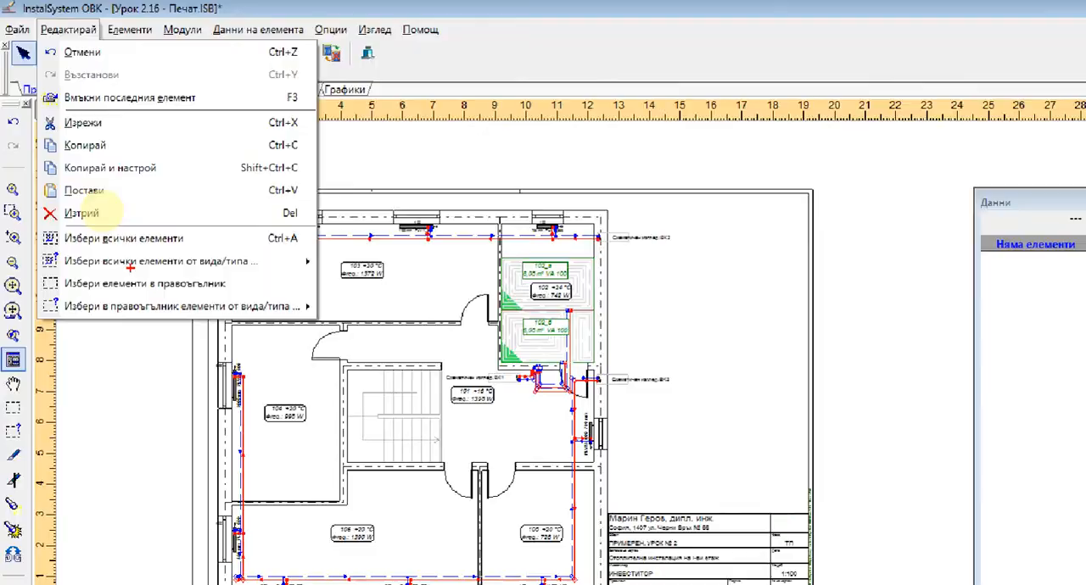
left_click(54, 7)
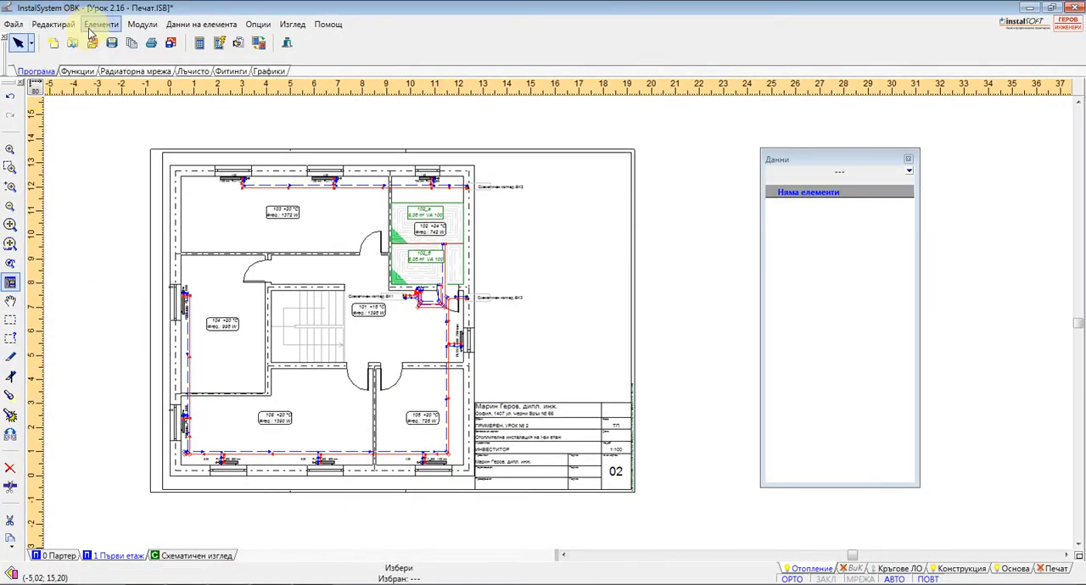
left_click(53, 23)
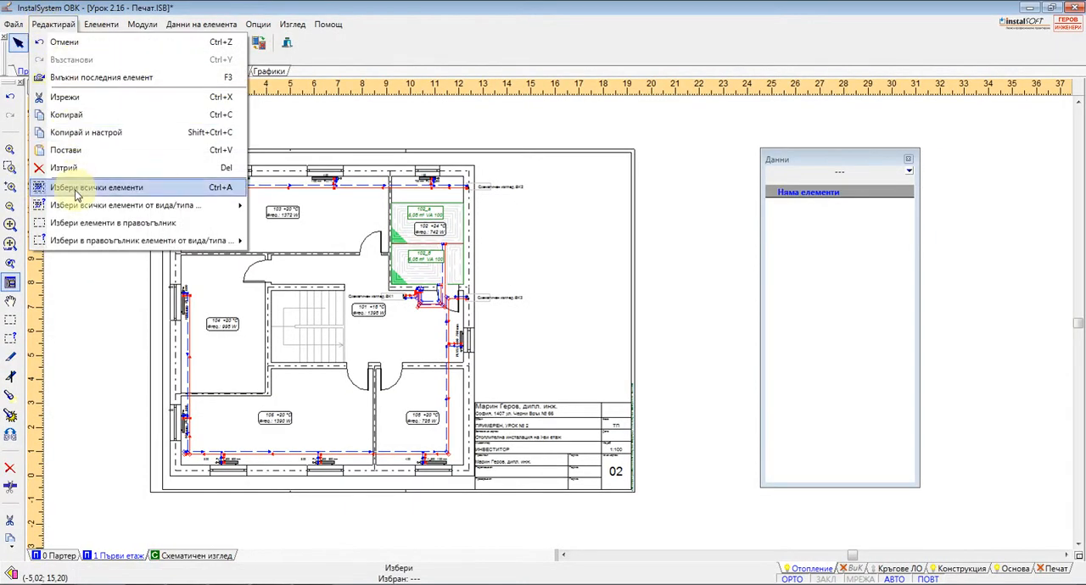
mouse_move(95, 210)
mouse_move(98, 30)
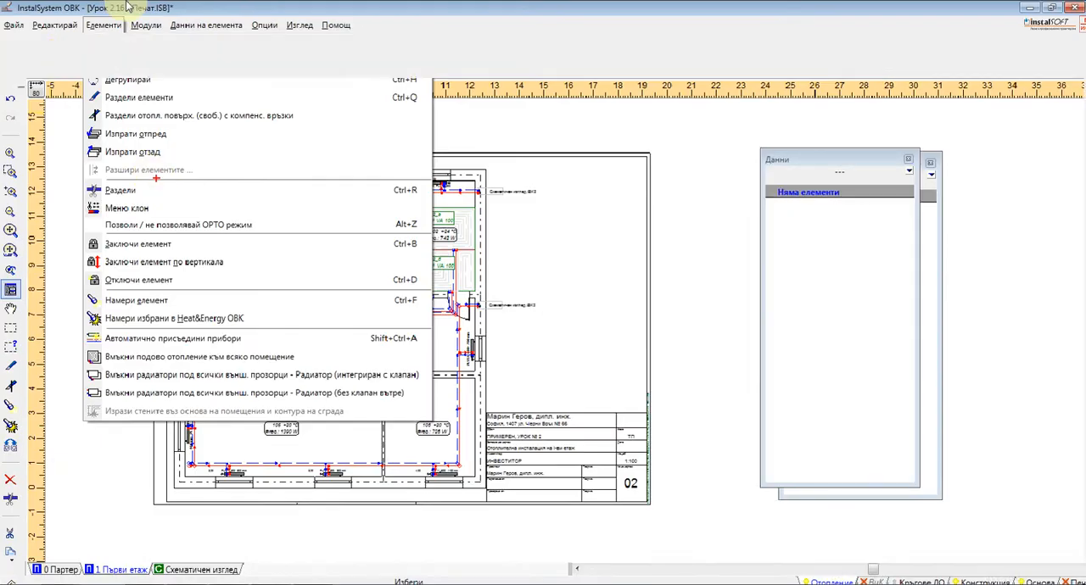
left_click(112, 27)
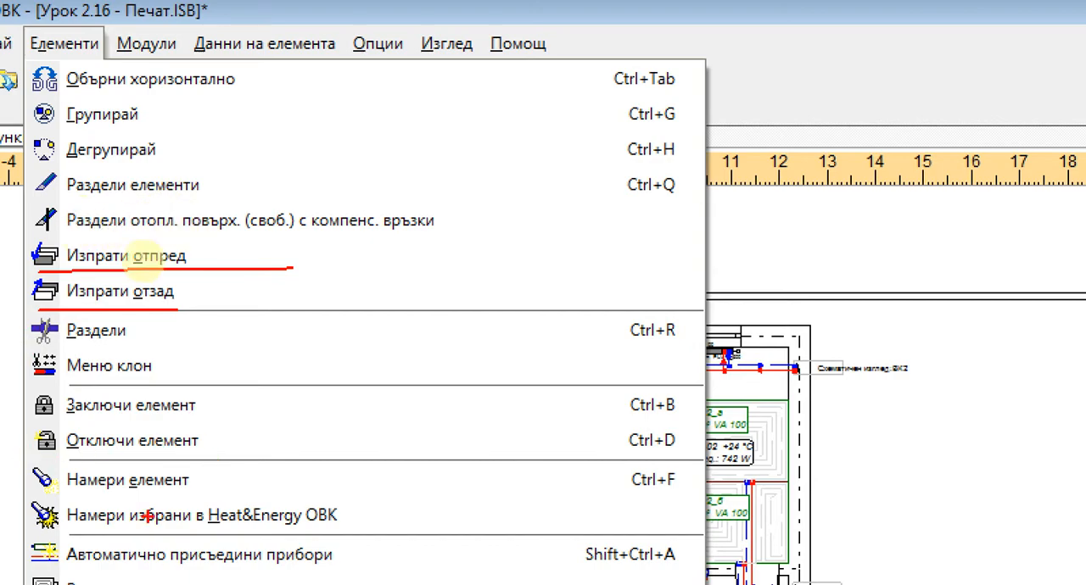
key("Escape")
left_click(113, 24)
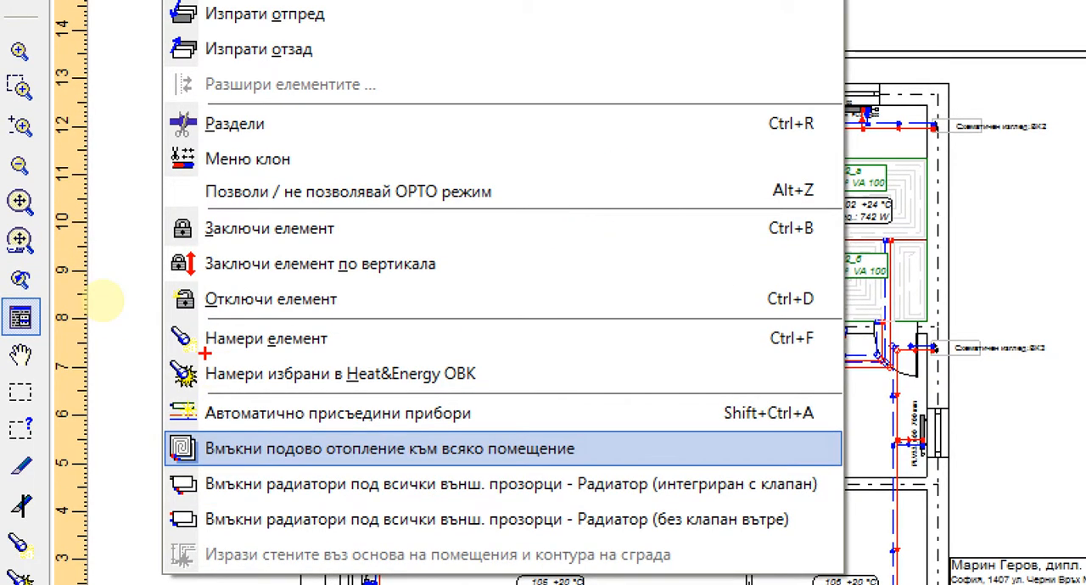
mouse_move(182, 391)
left_mouse_down()
mouse_move(158, 475)
mouse_move(204, 580)
mouse_move(882, 551)
mouse_move(536, 374)
mouse_move(152, 381)
left_mouse_up()
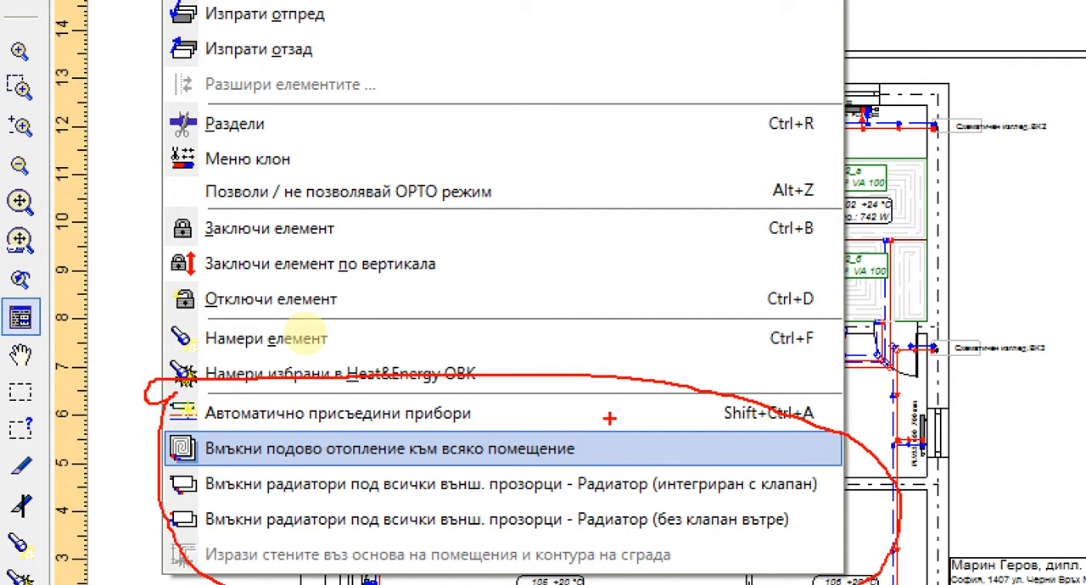
key("Escape")
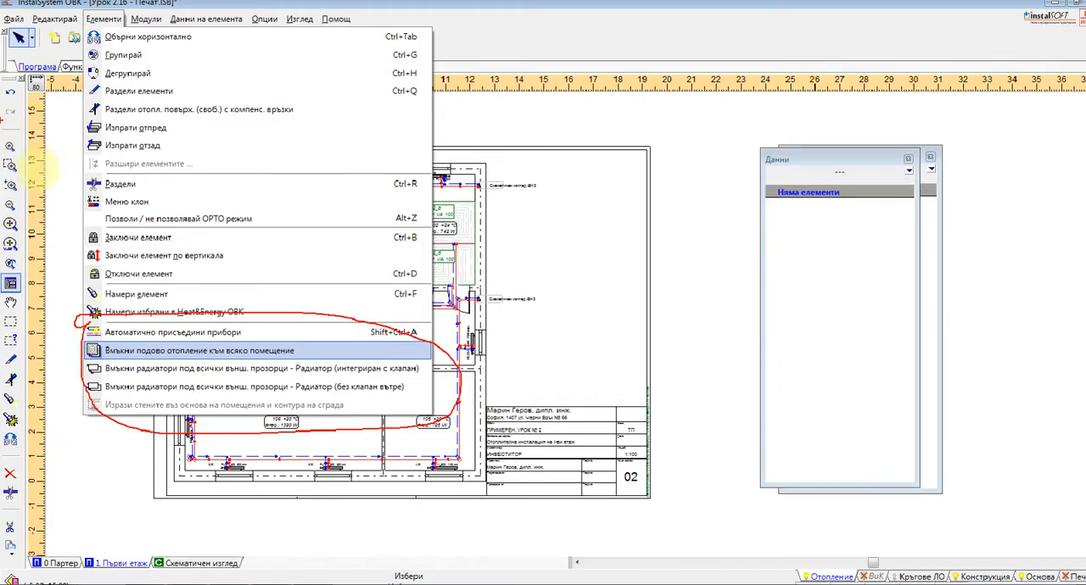
Open the project Урок 2.5 - Подова конструкция.ISB from the prj.Уроци по InstalSystem ОВК folder, discarding the changes to the current project
left_click(92, 43)
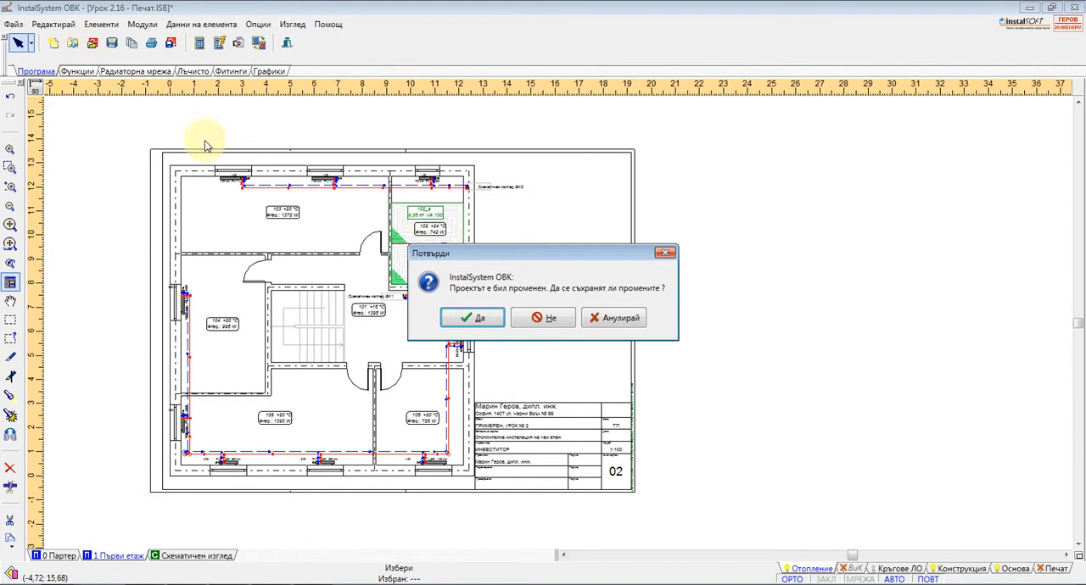
left_click(543, 317)
left_click(575, 141)
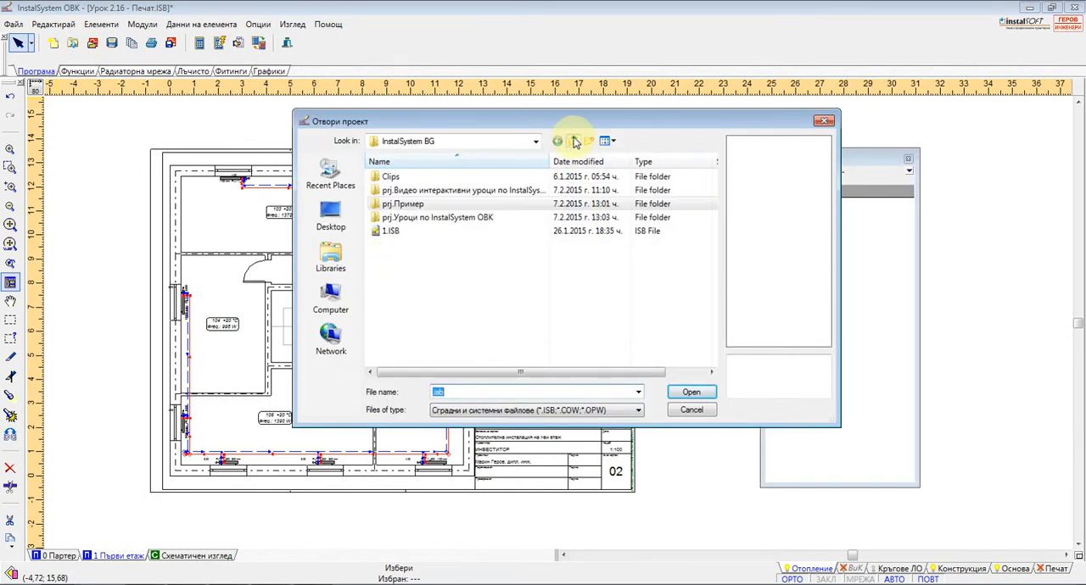
left_click(573, 141)
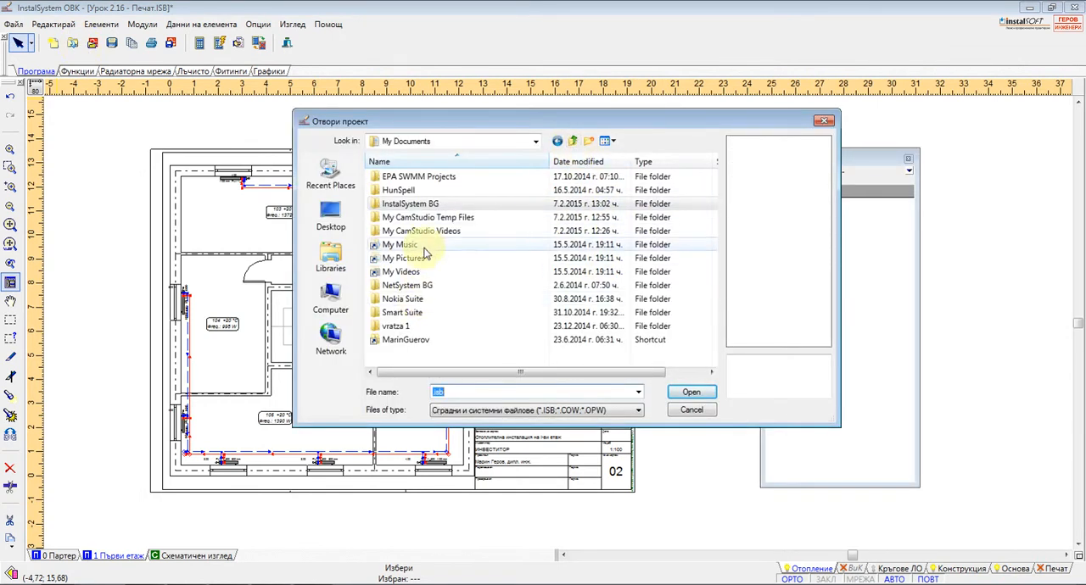
double_click(409, 203)
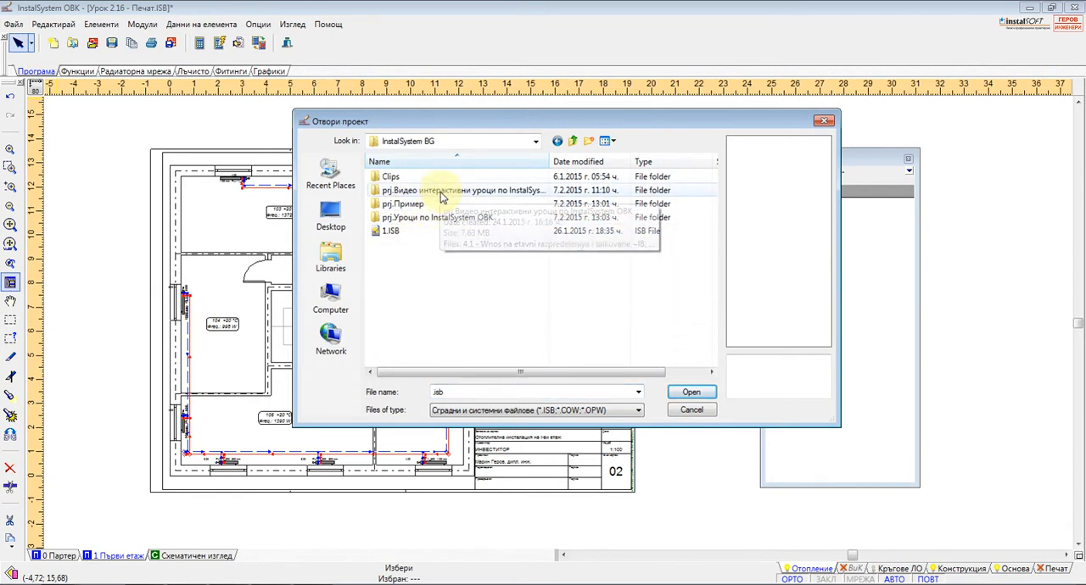
double_click(440, 193)
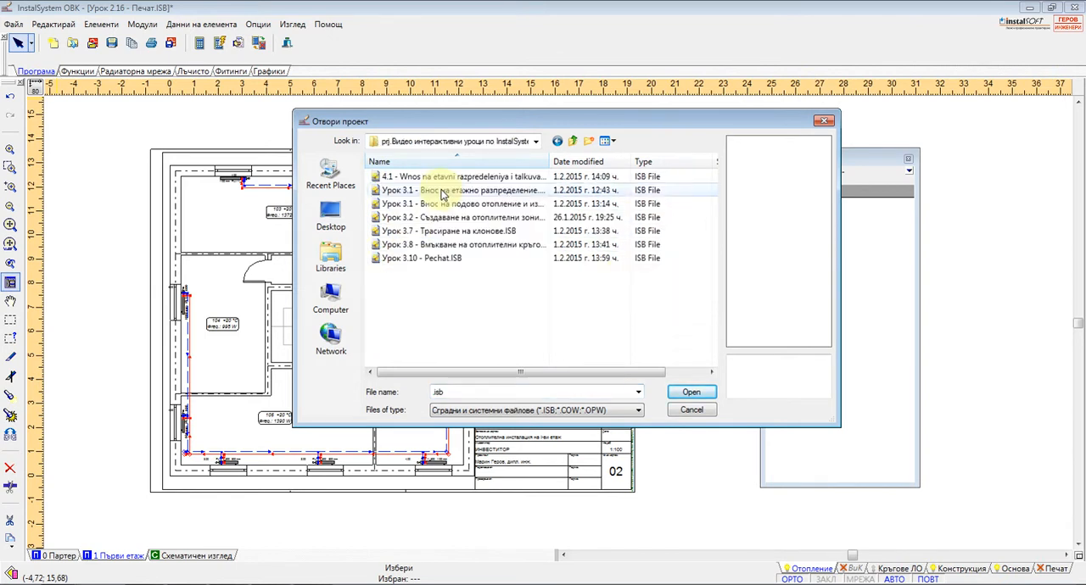
left_click(573, 140)
double_click(424, 218)
left_click_drag(714, 216, 717, 265)
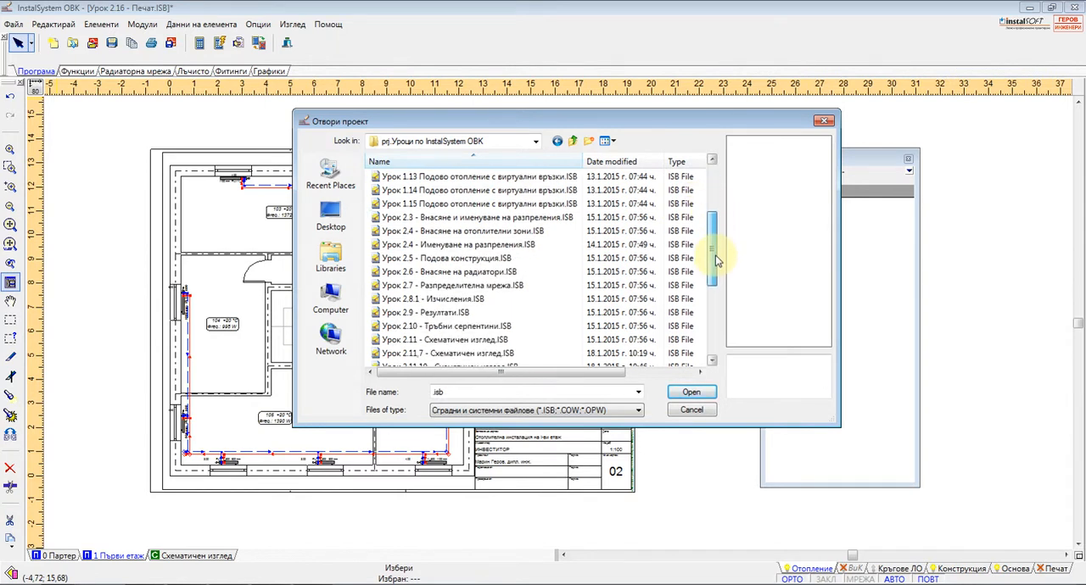
double_click(447, 260)
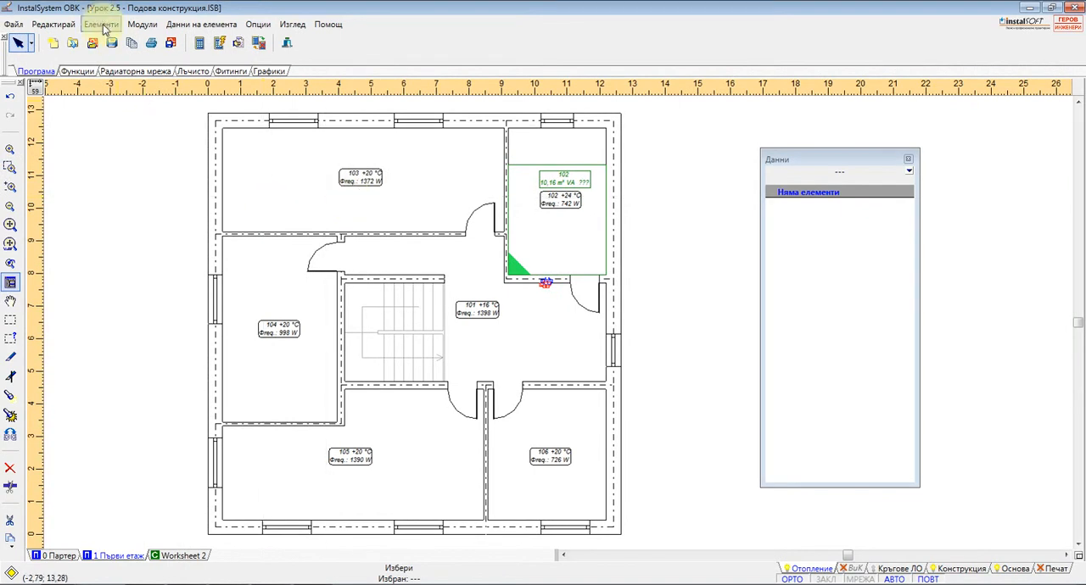
Automatically insert radiators with an integrated valve under all exterior windows of the Първи етаж worksheet
left_click(101, 25)
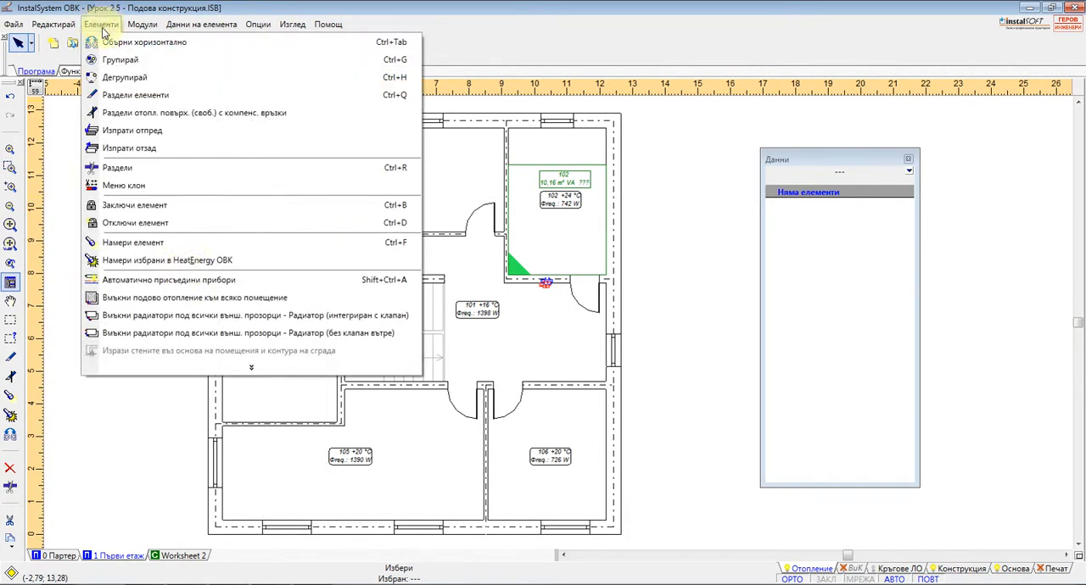
left_click(183, 324)
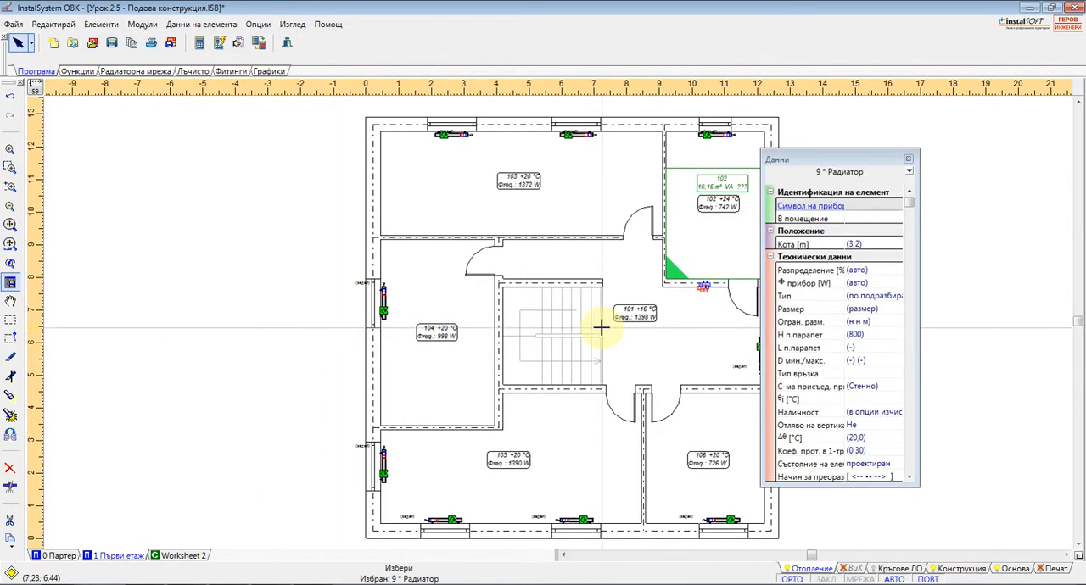
left_click(105, 26)
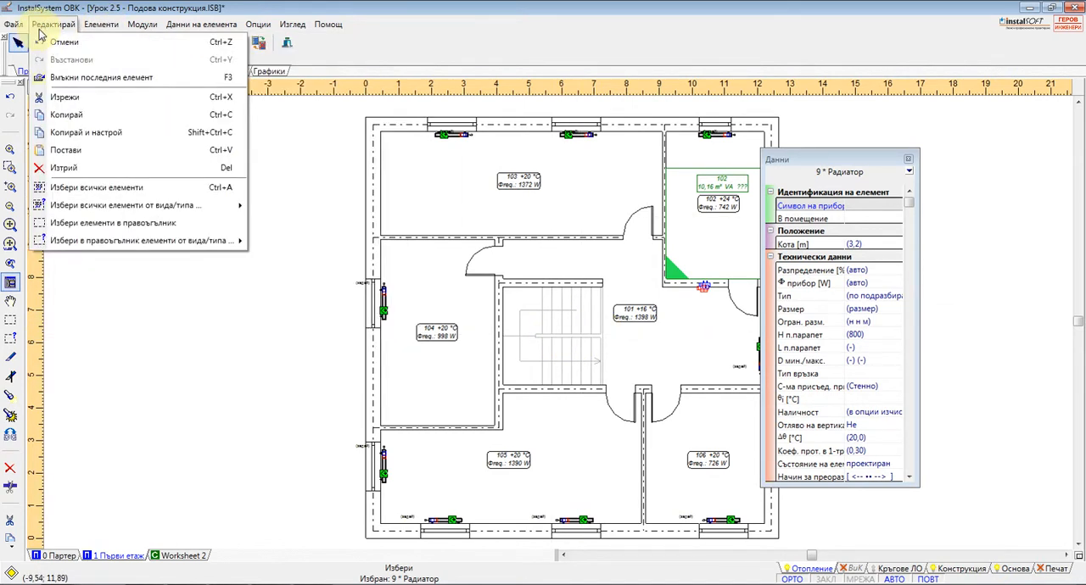
left_click(96, 28)
Place a Дистанционна връзка by the exterior wall of room 102 and flip its connection end towards the building
middle_click_drag(562, 213, 430, 240)
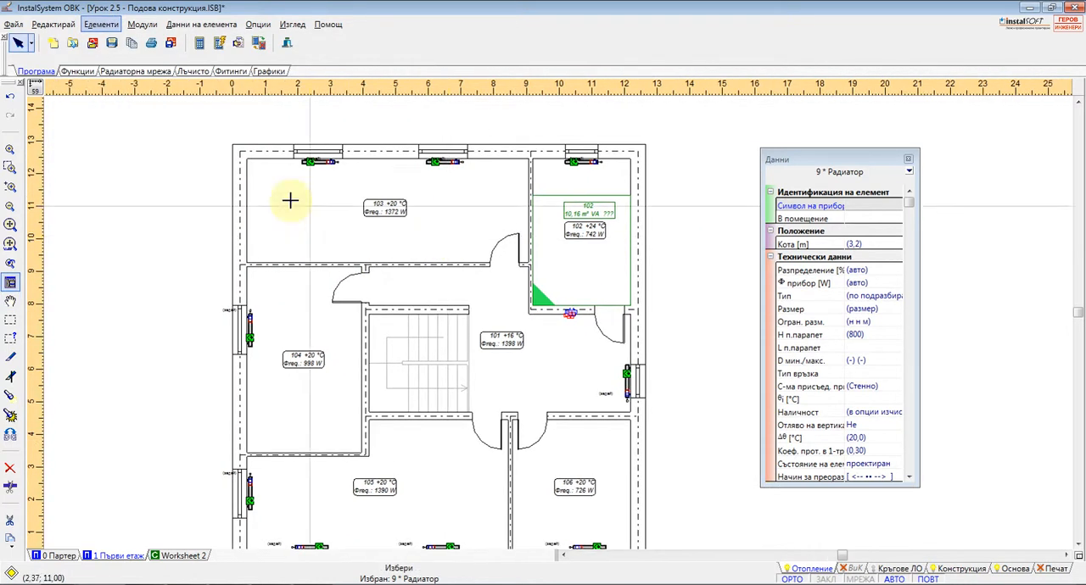
left_click(142, 72)
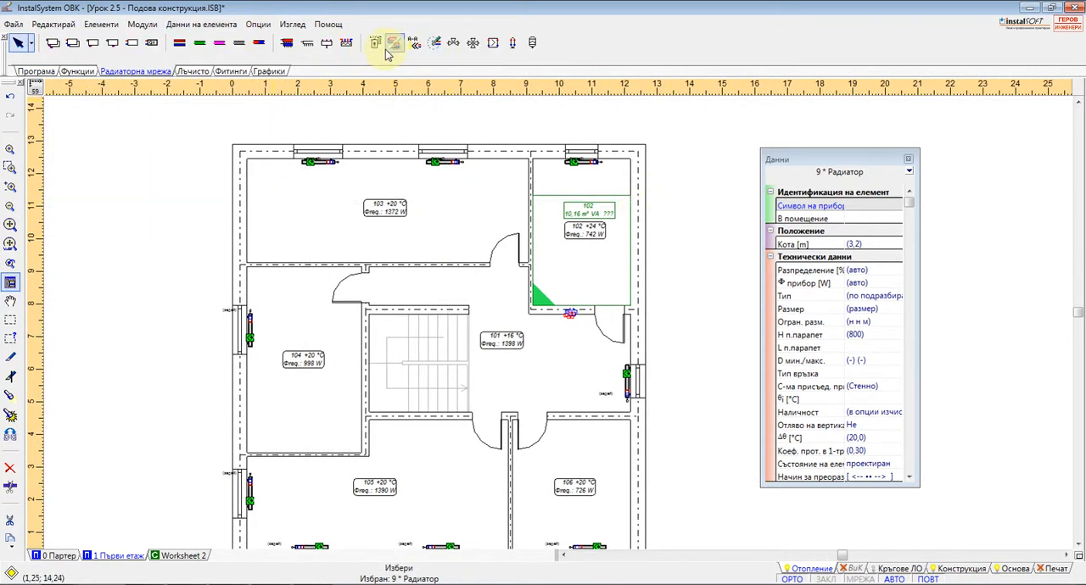
left_click(434, 42)
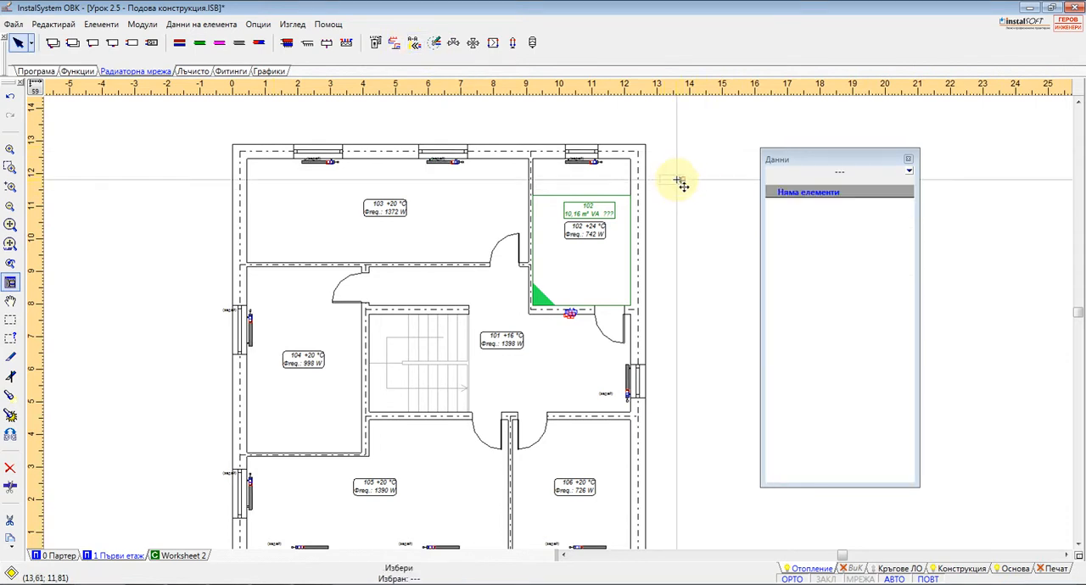
scroll(681, 184, "up", 1)
left_click(676, 181)
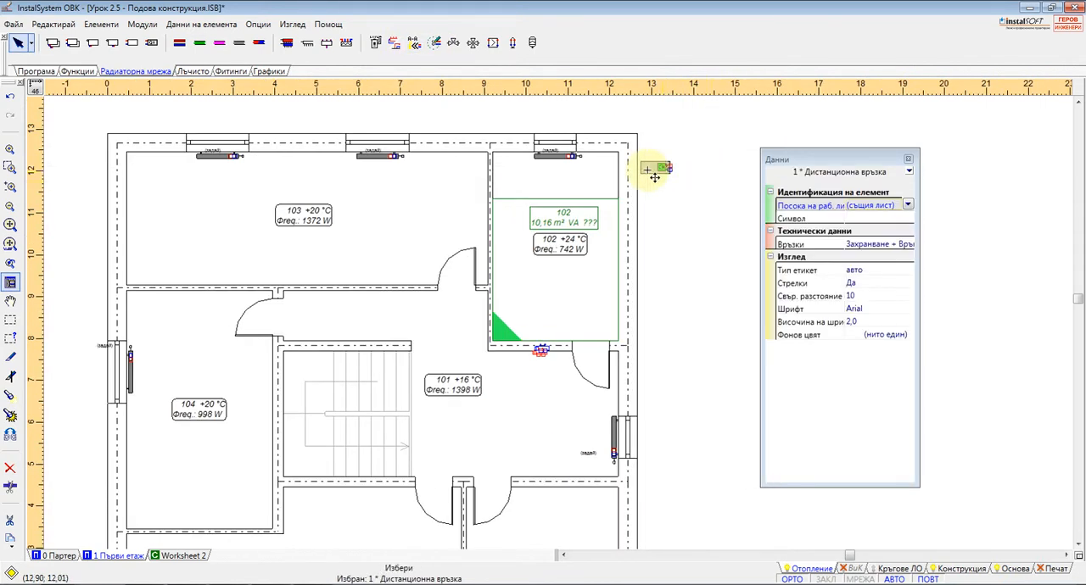
left_click_drag(668, 167, 630, 168)
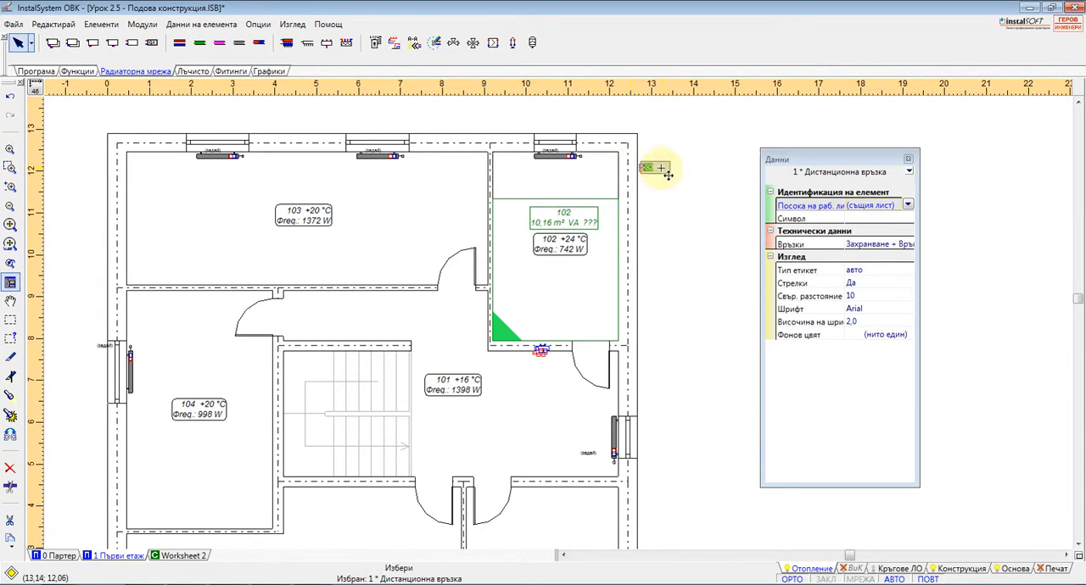
Draw a Двойка клонове about 10.8 m long from the remote connection along the window wall of rooms 102 and 103
scroll(668, 173, "up", 1)
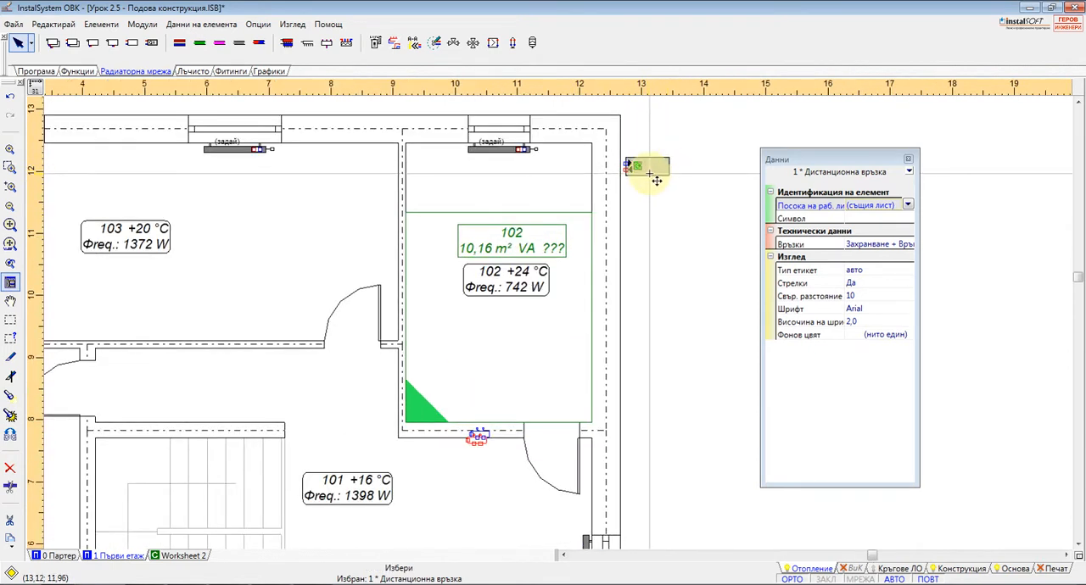
left_click(180, 43)
left_click(600, 162)
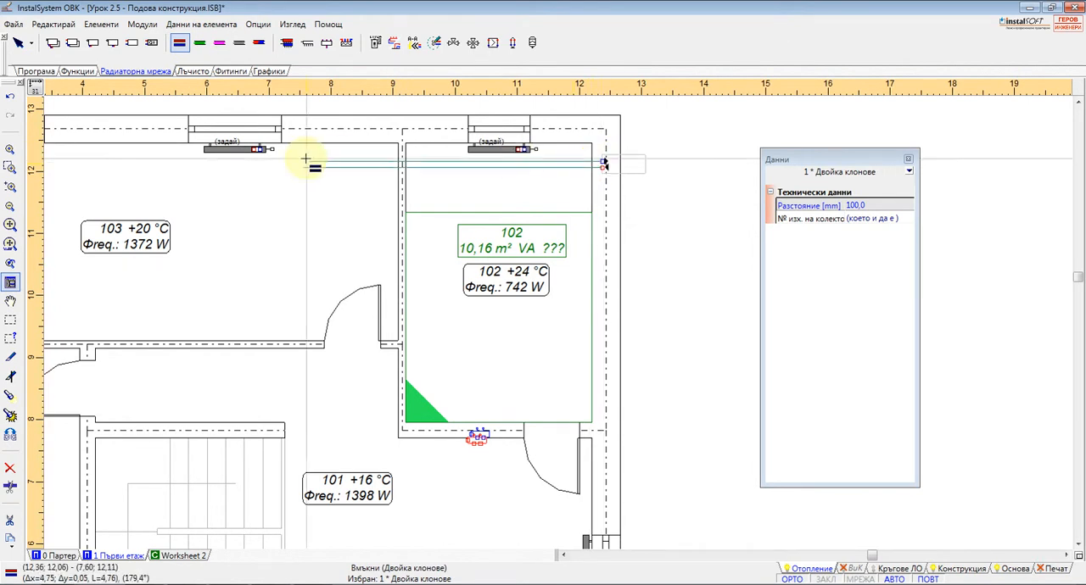
scroll(342, 163, "down", 2)
scroll(292, 163, "up", 2)
left_click(81, 162)
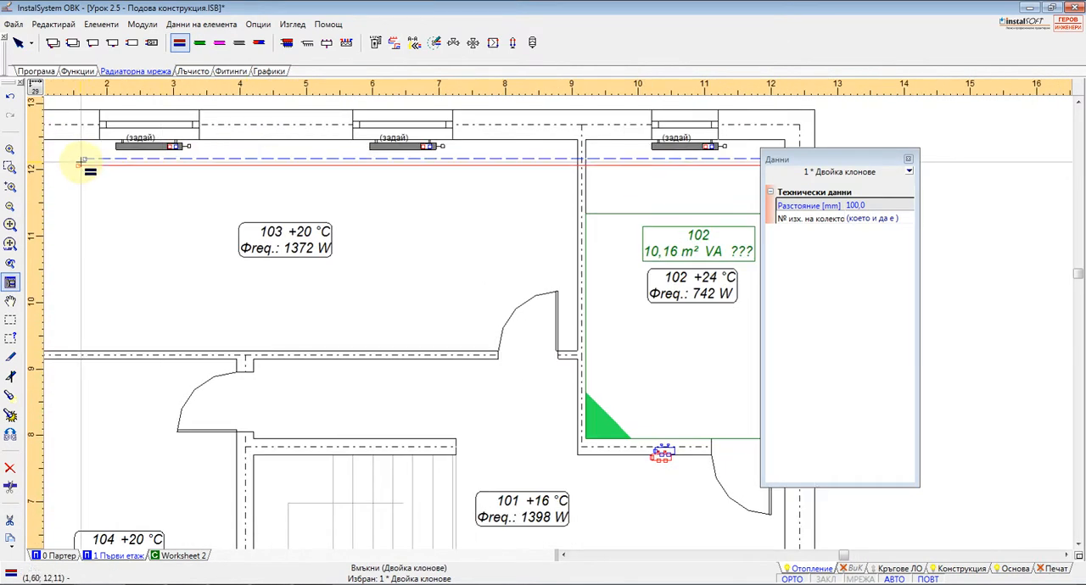
scroll(379, 200, "down", 2)
key("Escape")
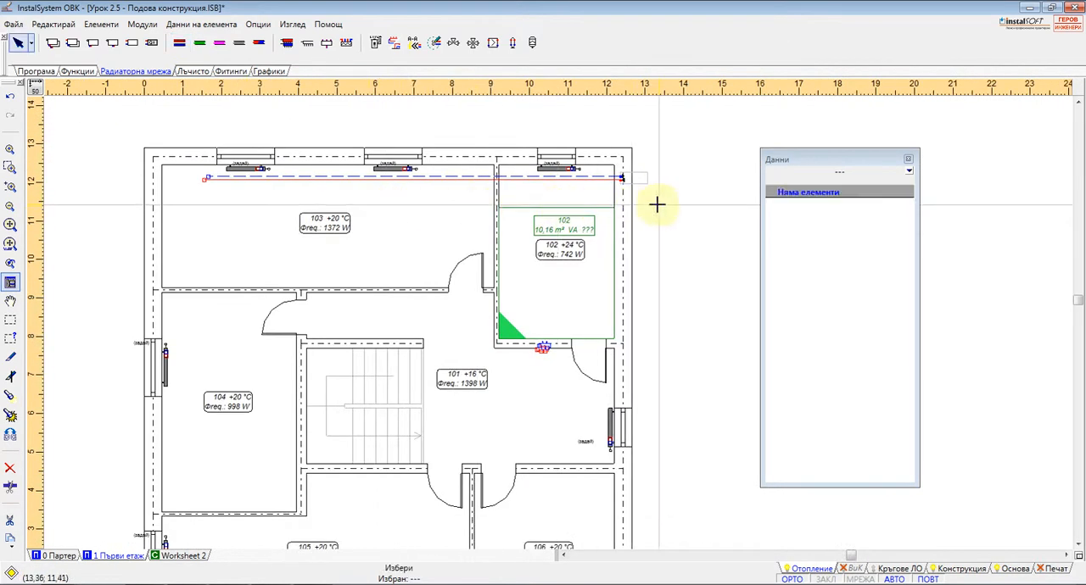
Select the radiators, pipe pair and remote connection along rooms 102 and 103, connect them automatically and delete the surplus pipe ends
left_click(10, 322)
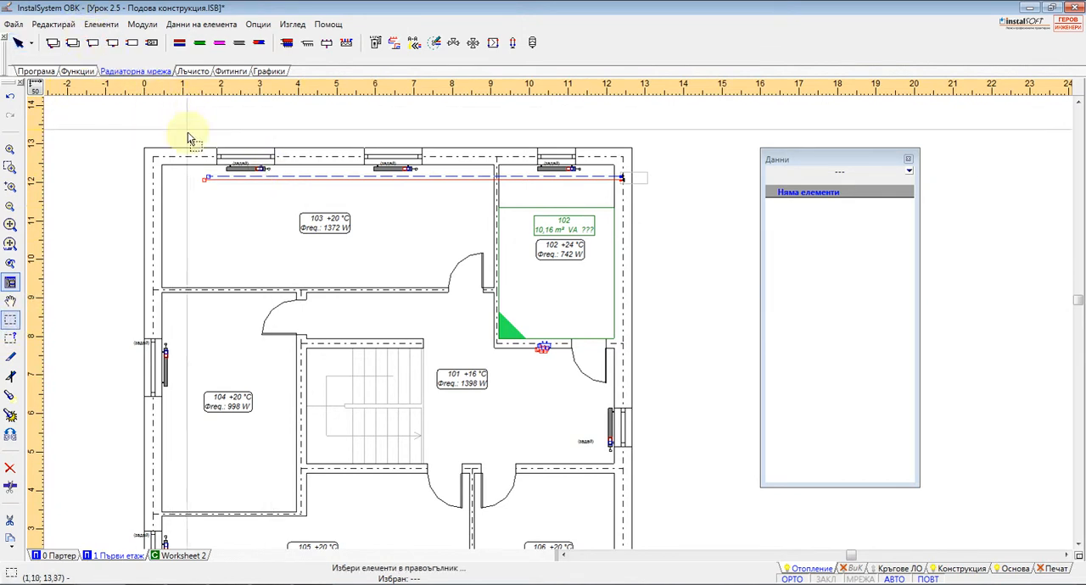
left_click_drag(173, 128, 689, 200)
left_click(101, 24)
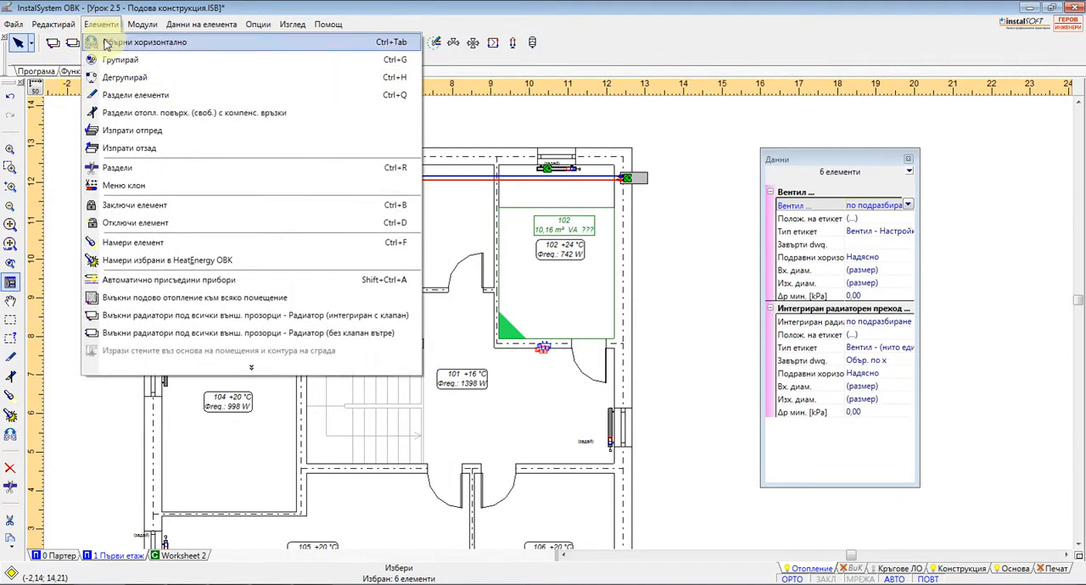
left_click(190, 278)
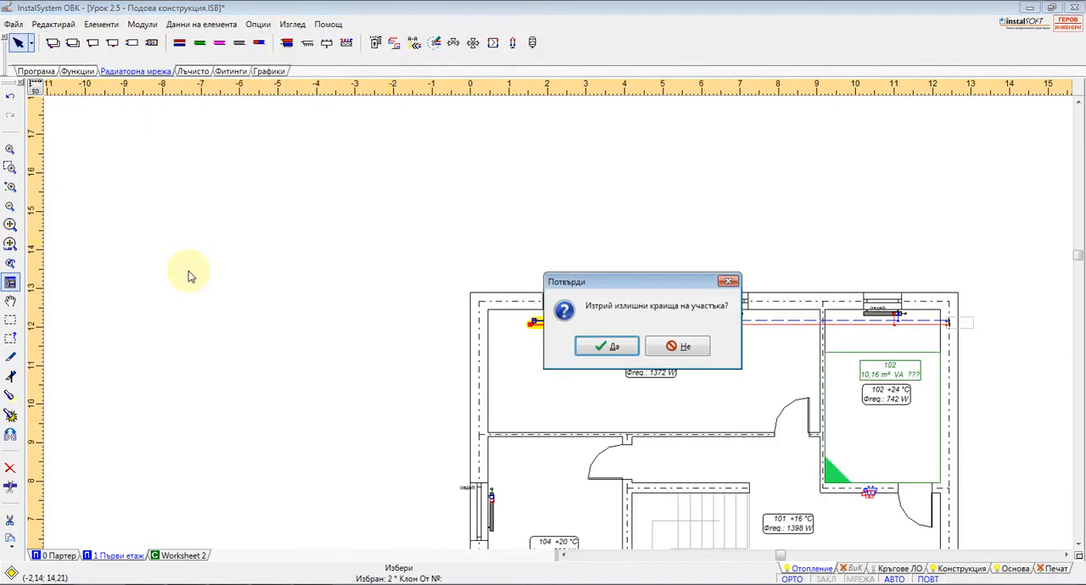
left_click(614, 347)
middle_click_drag(706, 362, 337, 264)
scroll(428, 264, "up", 2)
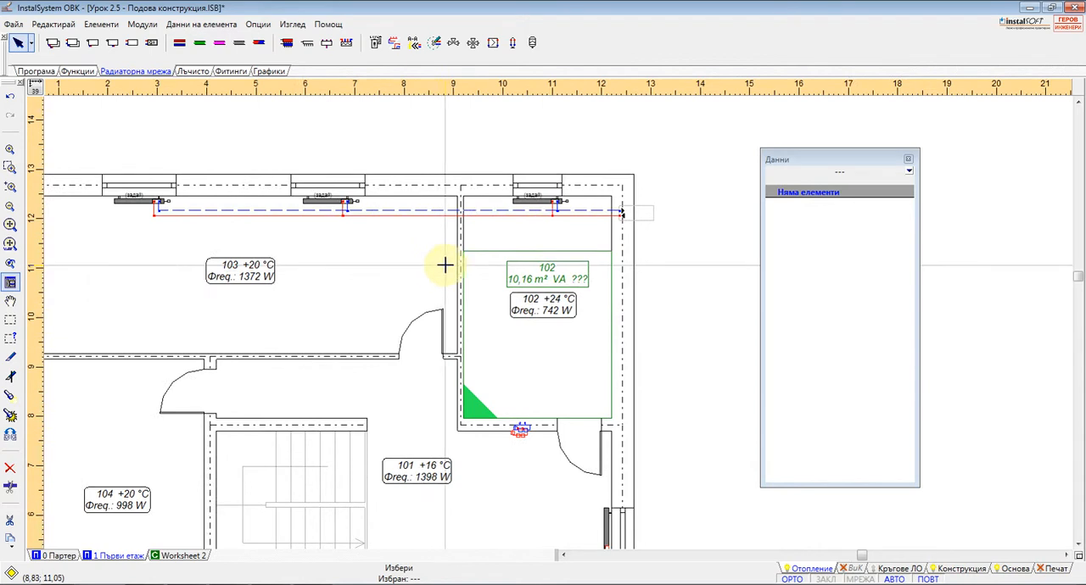
left_click(101, 24)
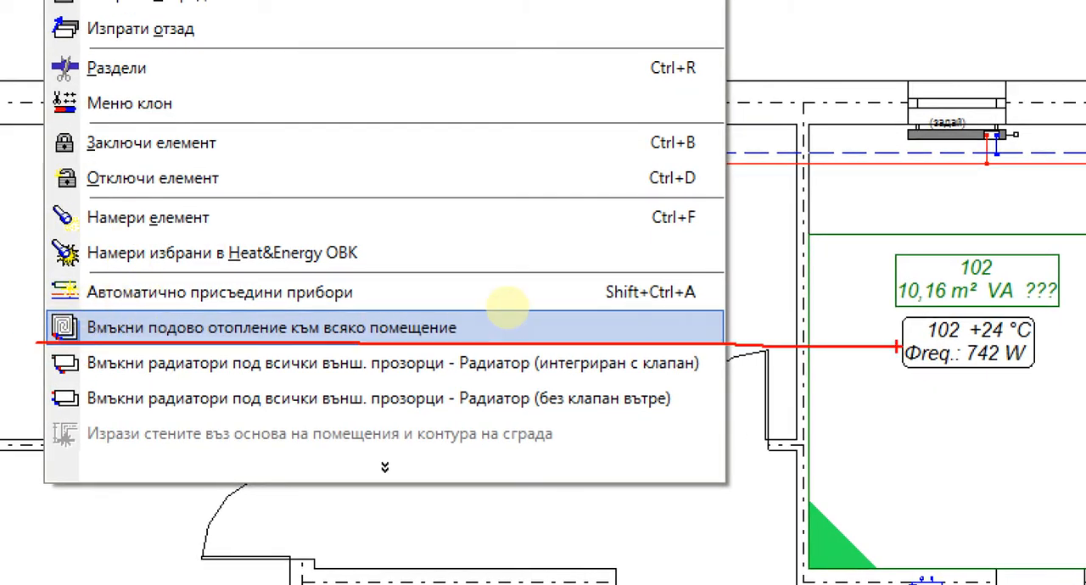
left_click(326, 326)
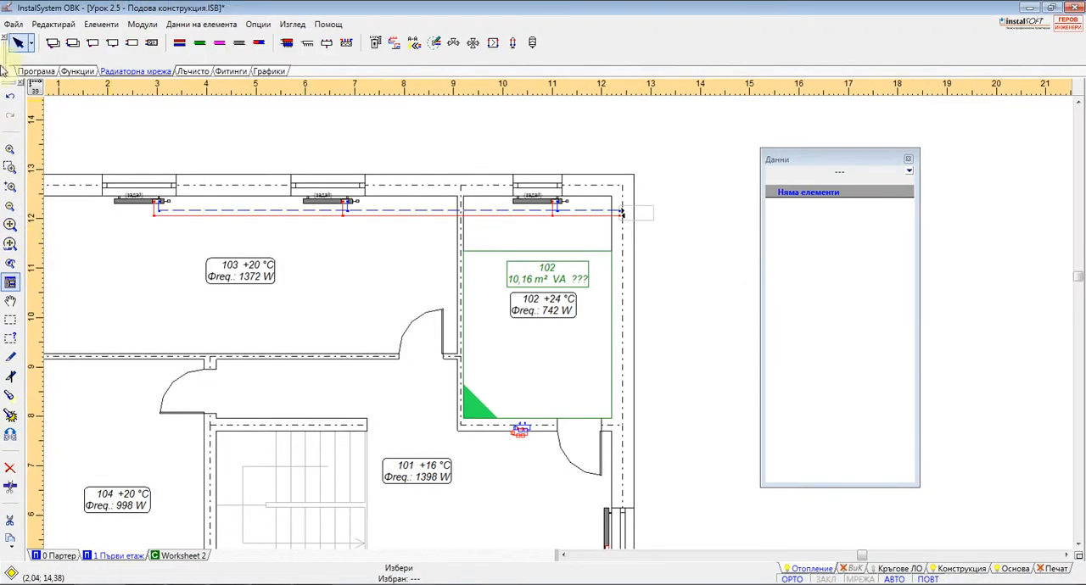
Reopen the project Урок 2.5 - Подова конструкция.ISB, discarding the unsaved changes
left_click(14, 24)
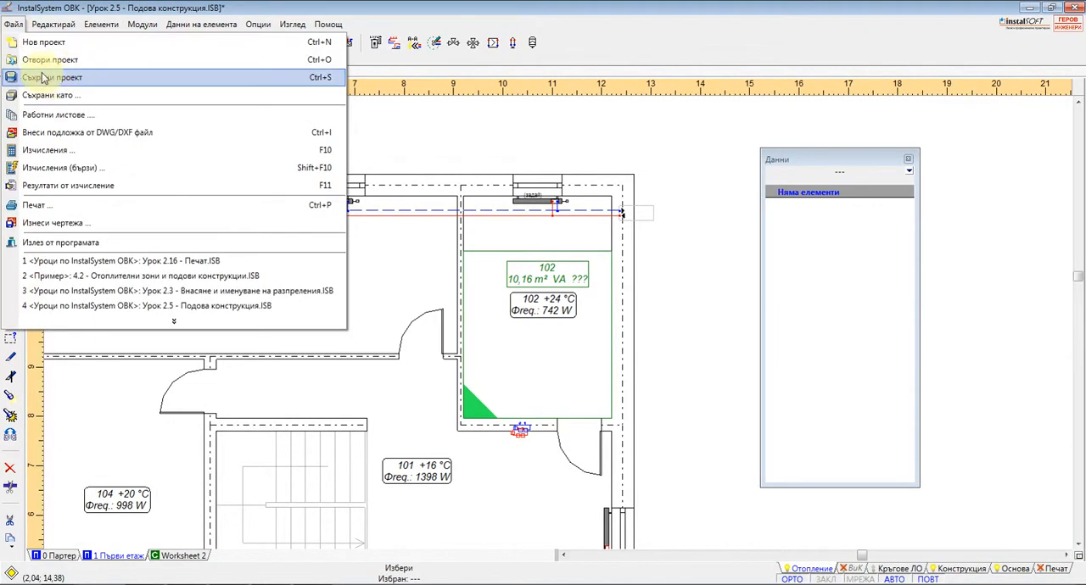
left_click(60, 70)
left_click(538, 318)
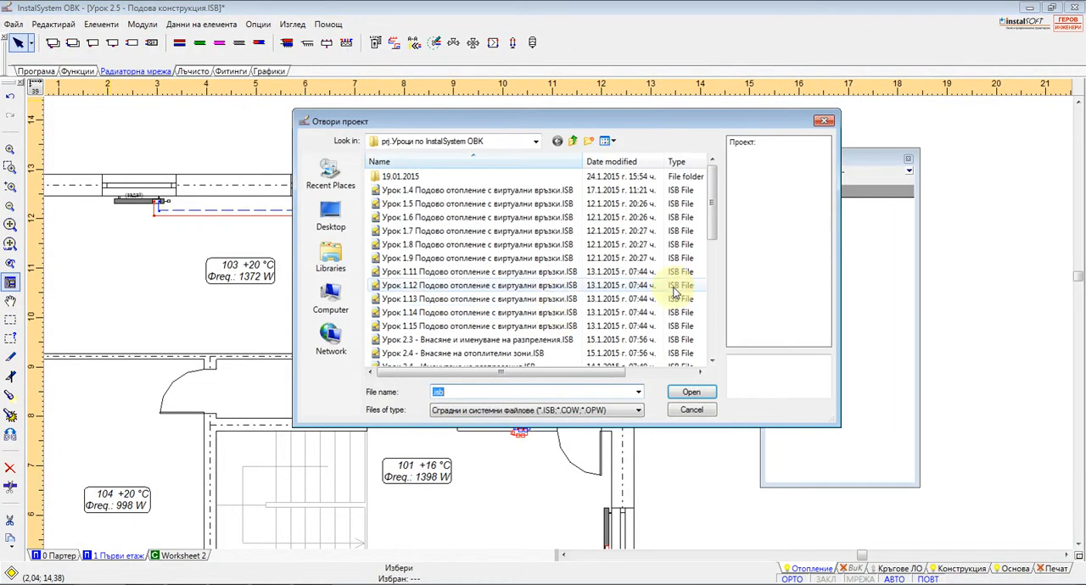
left_click_drag(711, 199, 711, 234)
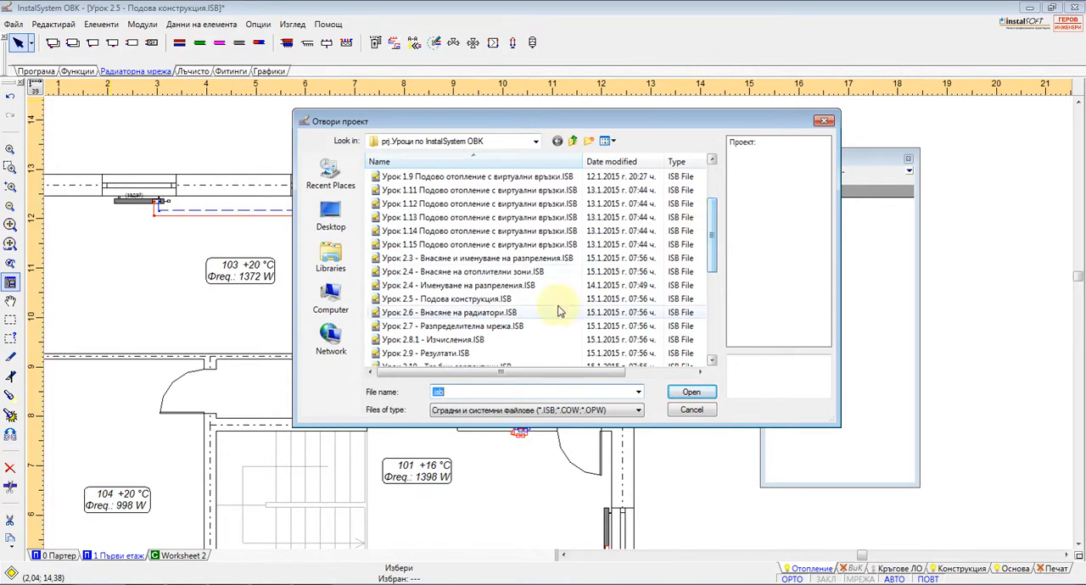
double_click(477, 301)
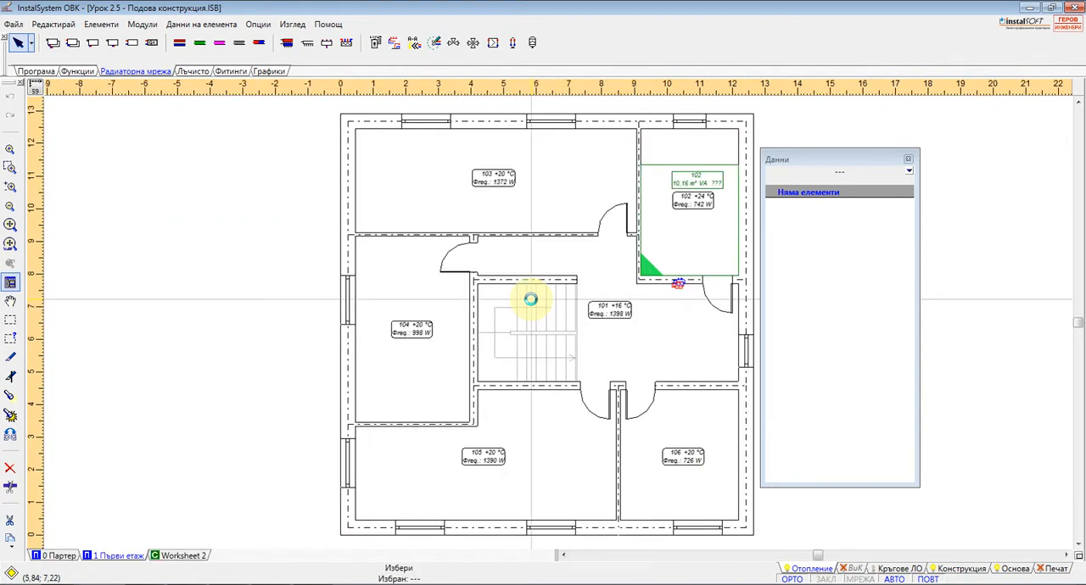
Delete the heated floor of room 102 and the manifold on the wall between rooms 102 and 101
left_click(699, 182)
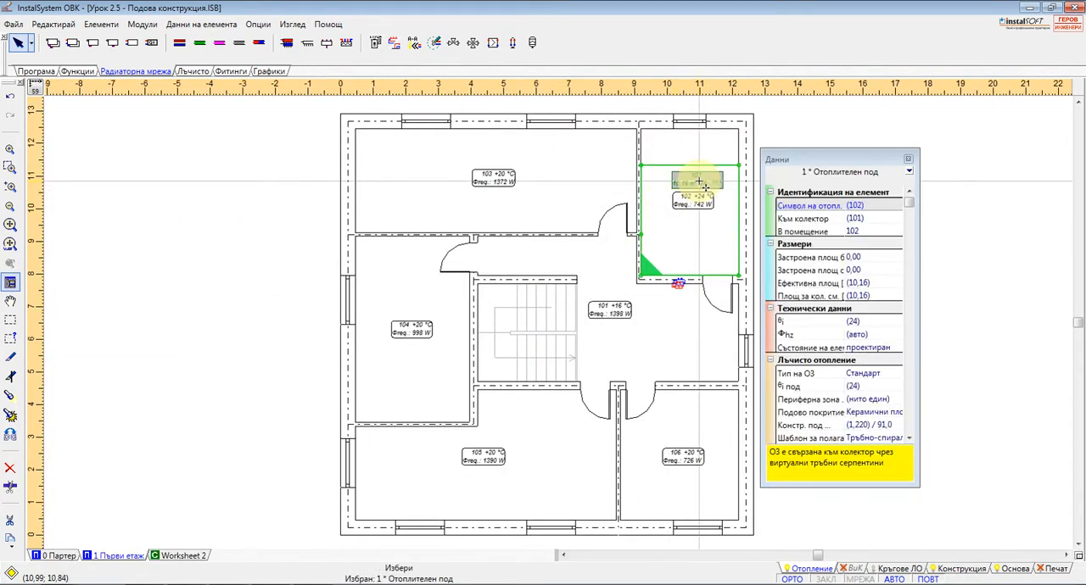
key("Escape")
scroll(683, 284, "up", 2)
left_click(682, 282)
key("Delete")
middle_click_drag(518, 249, 351, 224)
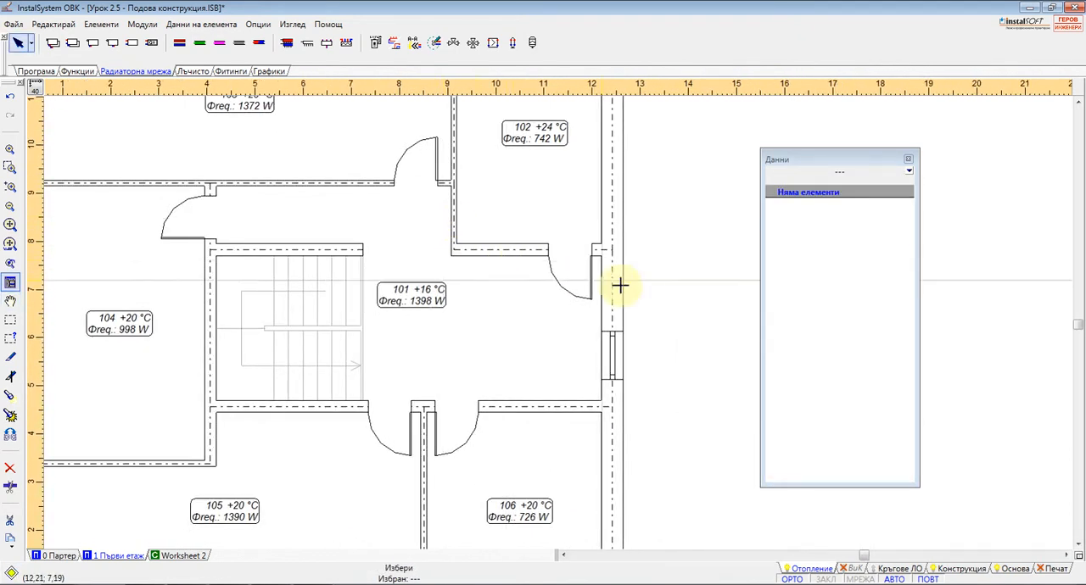
Automatically insert floor heating into every room of the Първи етаж worksheet
left_click(919, 570)
left_click(814, 572)
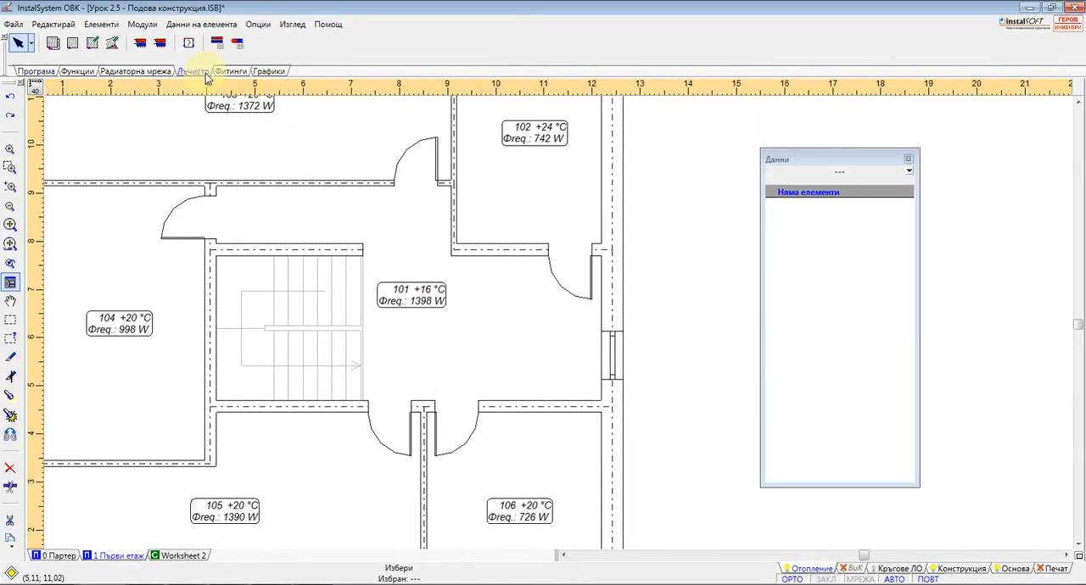
left_click(54, 49)
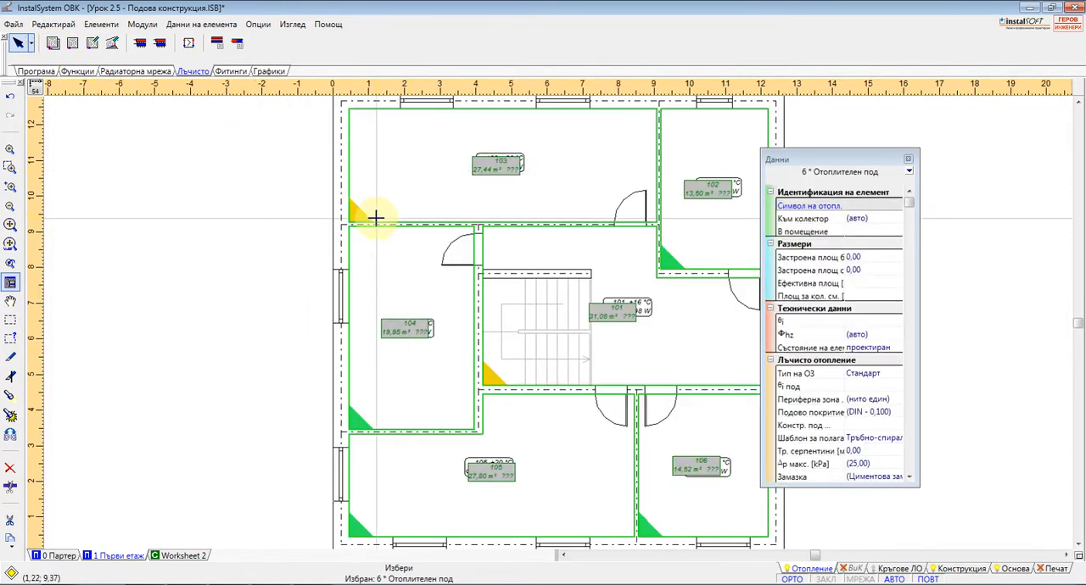
scroll(146, 109, "down", 1)
scroll(594, 319, "up", 2)
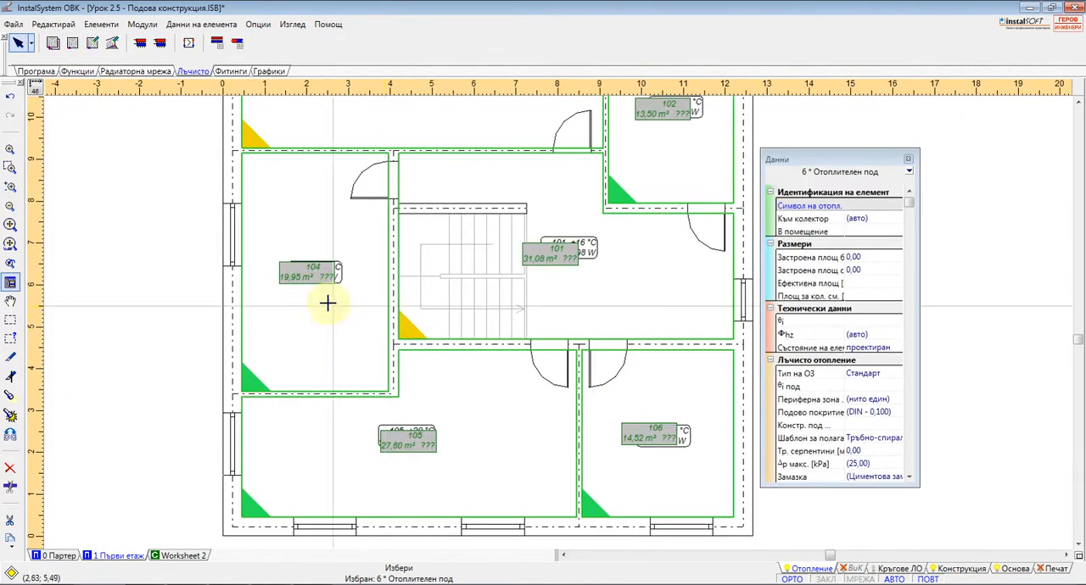
Move the floor-heating labels of rooms 104, 105, 106, 101 and 102 clear of the room tags
left_click_drag(309, 277, 312, 249)
left_click_drag(389, 441, 389, 411)
left_click_drag(652, 419, 657, 393)
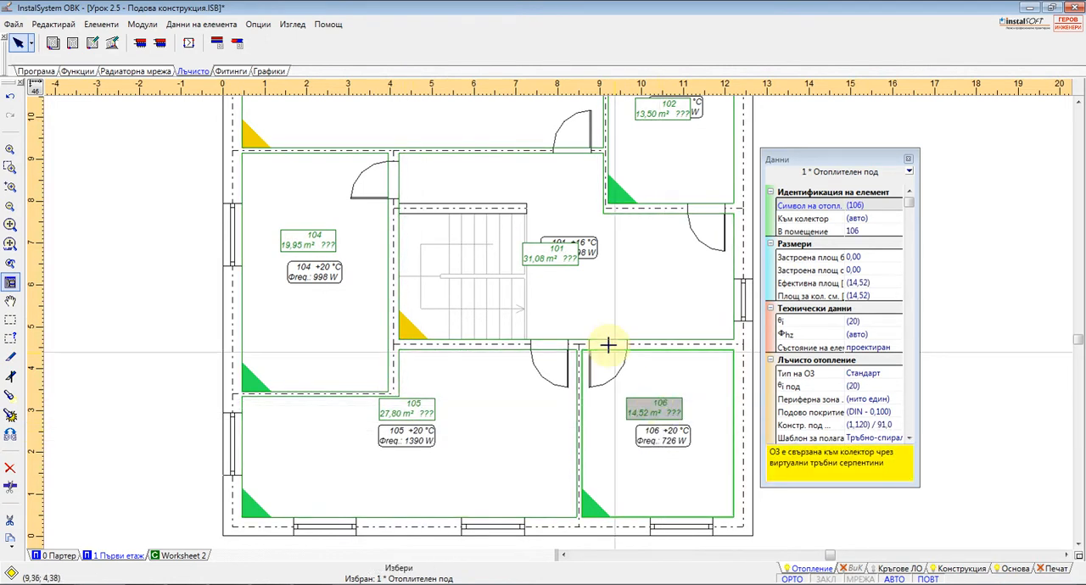
left_click_drag(548, 257, 562, 218)
middle_click_drag(636, 220, 546, 362)
left_click_drag(568, 247, 575, 213)
left_click(142, 25)
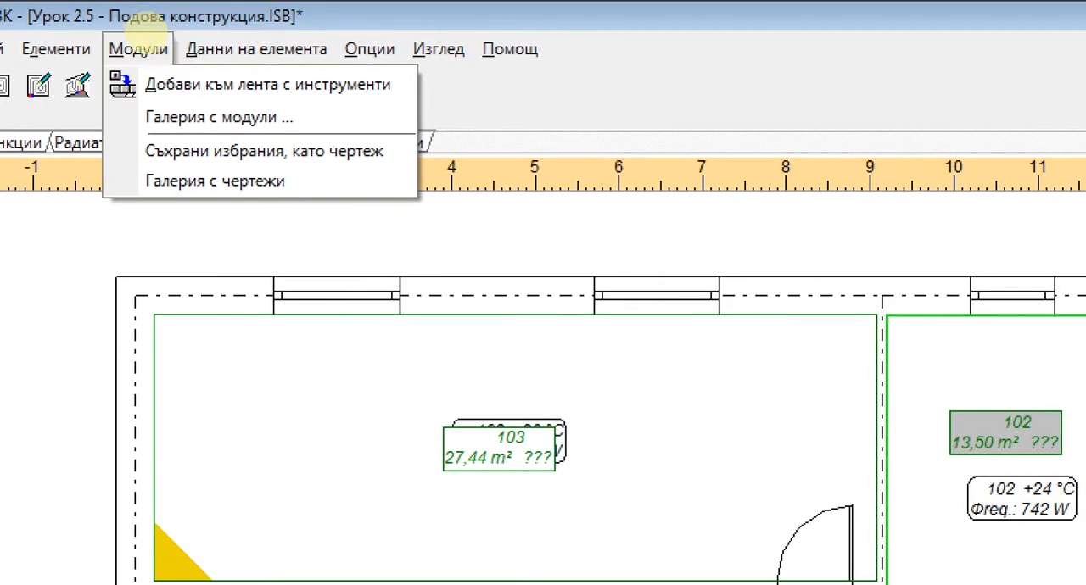
left_click(139, 48)
left_click(144, 26)
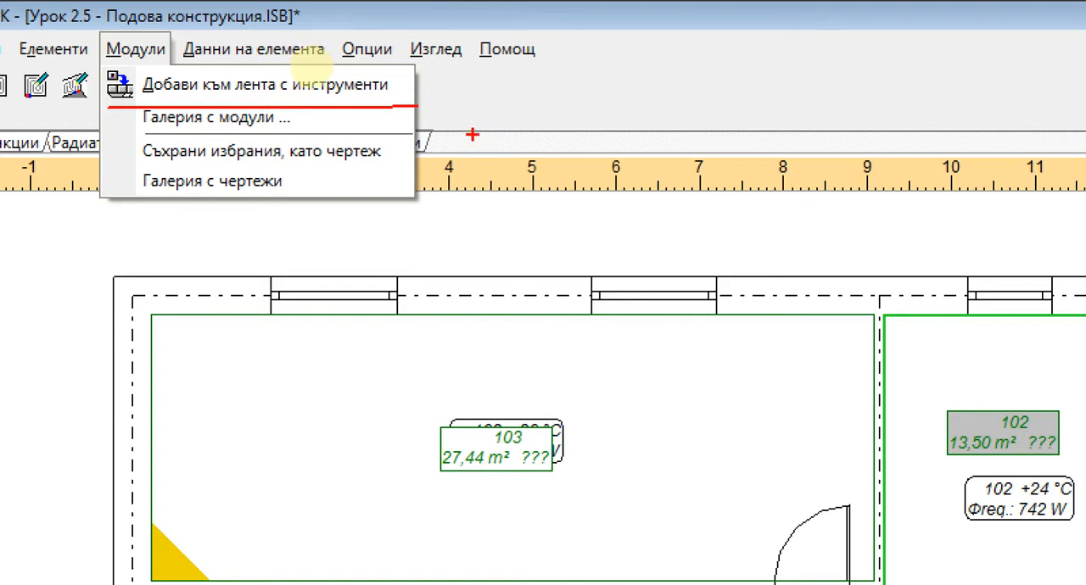
left_click(136, 49)
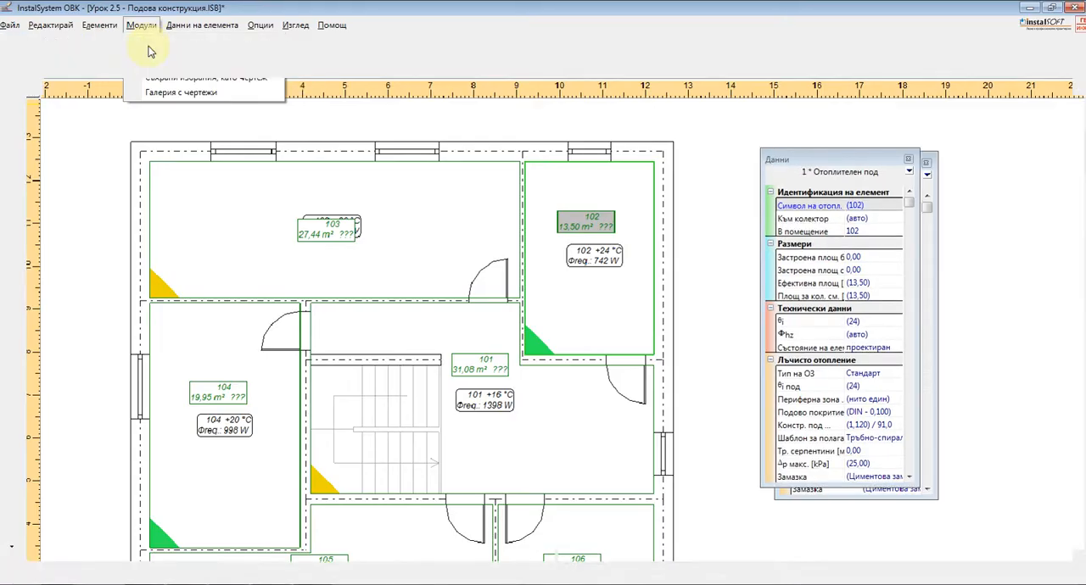
Move the floor-heating label of room 103 above the room tag
scroll(324, 221, "down", 2)
scroll(341, 339, "up", 3)
left_click_drag(506, 450, 536, 385)
left_click_drag(355, 163, 354, 159)
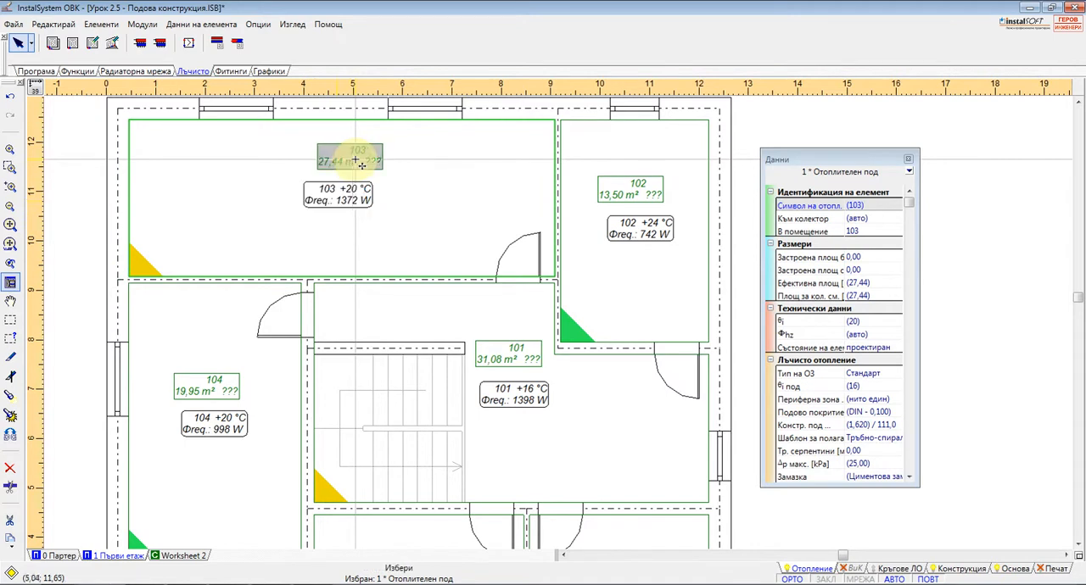
Open the project Урок 2.16 - Печат.ISB, discarding the changes in the current project
left_click(12, 26)
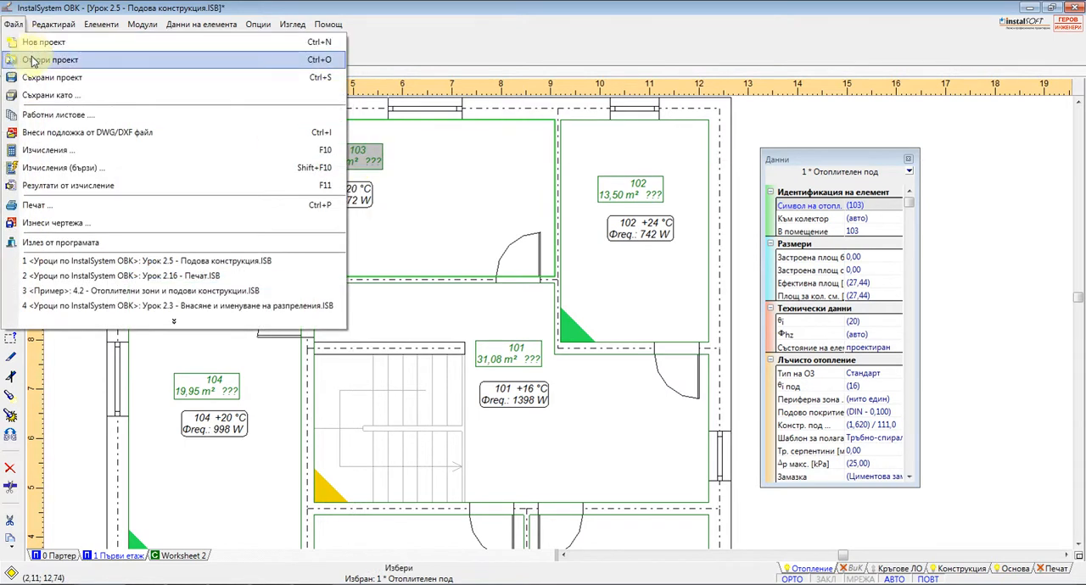
left_click(34, 41)
left_click(553, 321)
left_click_drag(715, 221, 727, 332)
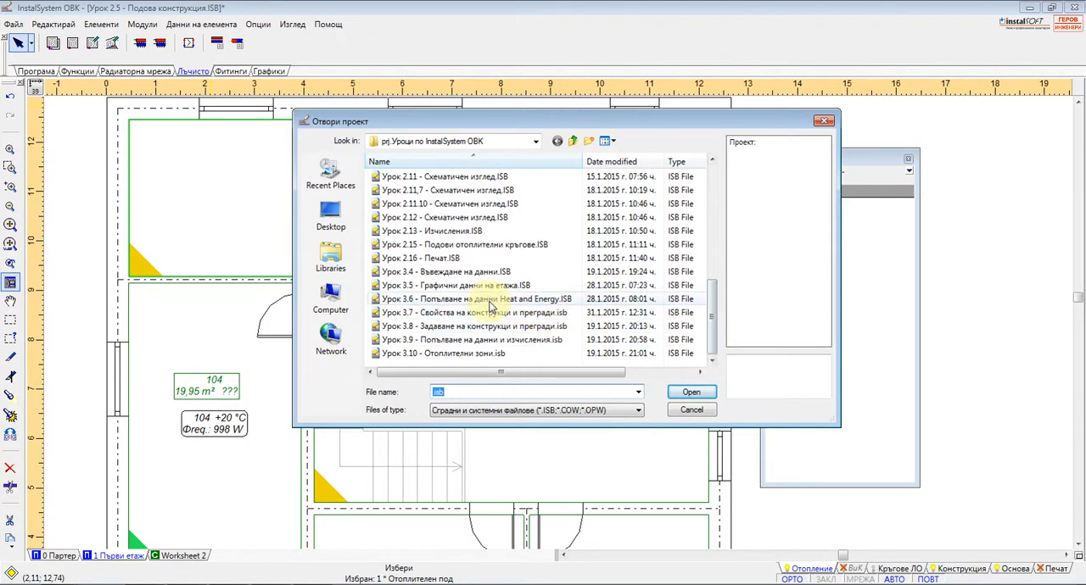
double_click(438, 259)
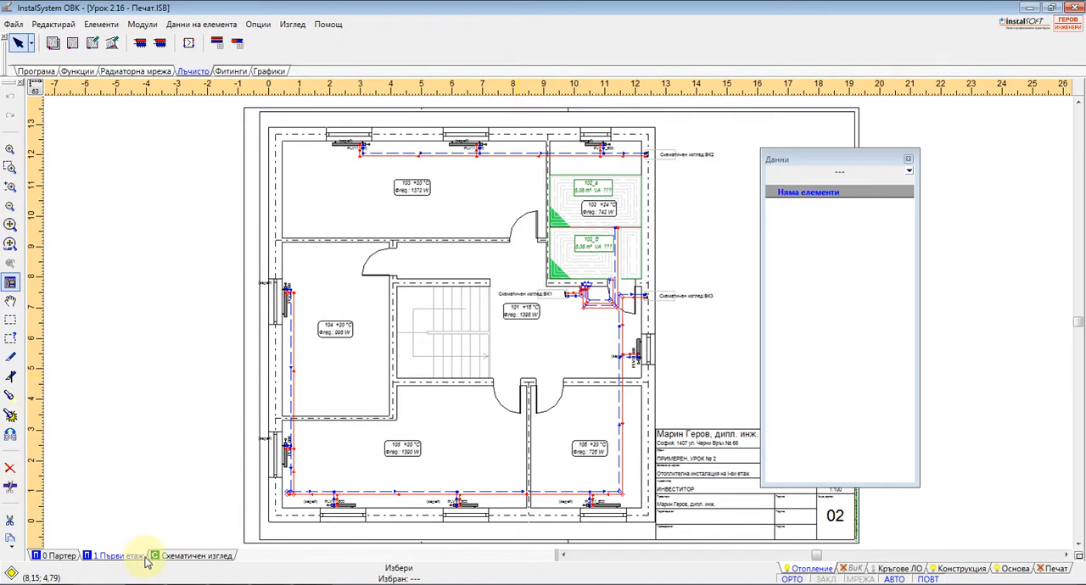
Insert an Етикет на клон, прав on the blue return pipe in room 103, between the radiator and room 102
scroll(504, 170, "up", 2)
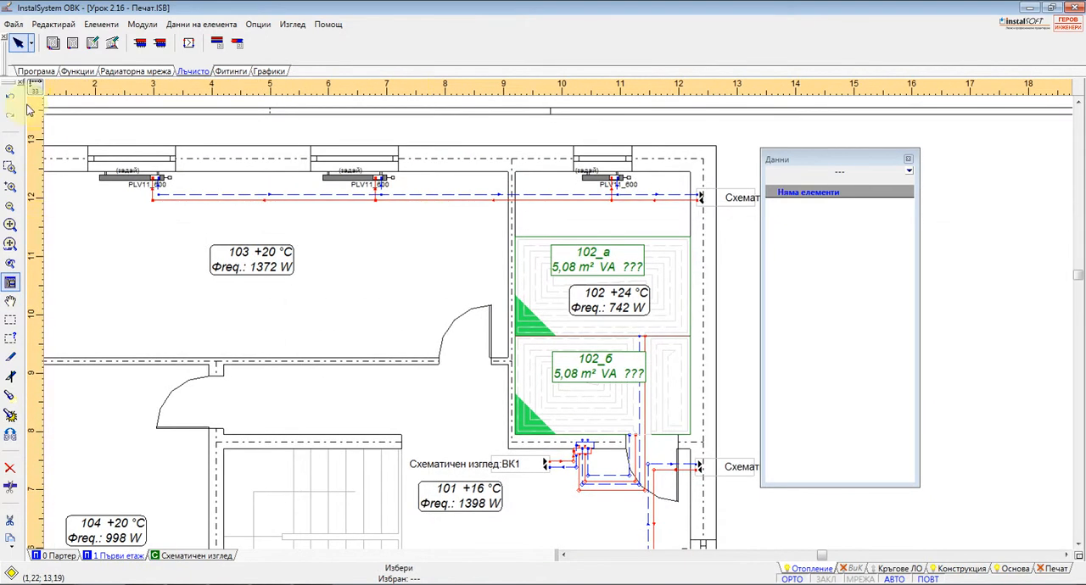
left_click(73, 72)
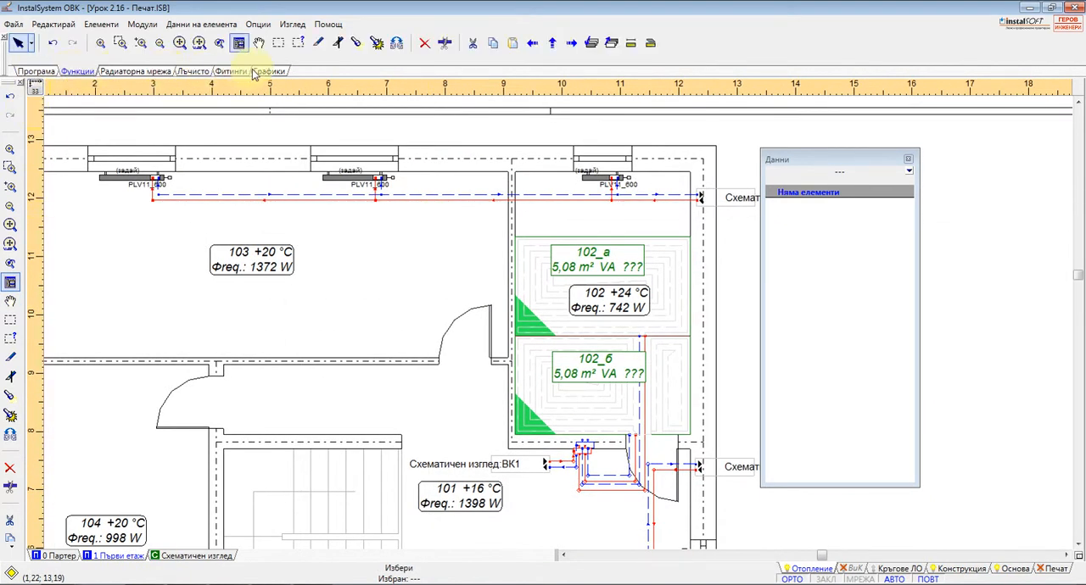
left_click(269, 72)
left_click(72, 42)
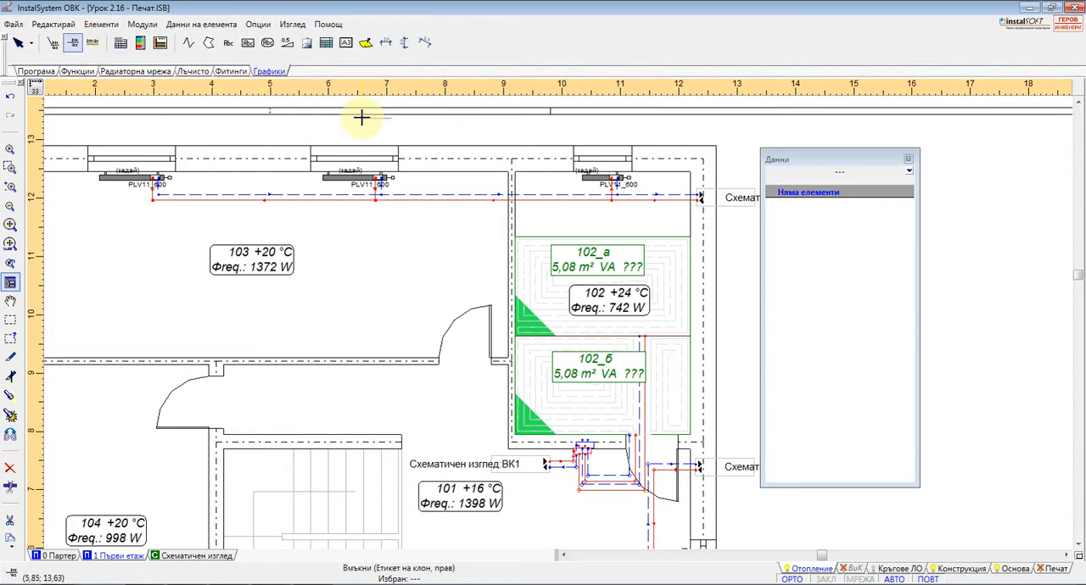
scroll(438, 196, "up", 1)
left_click(442, 203)
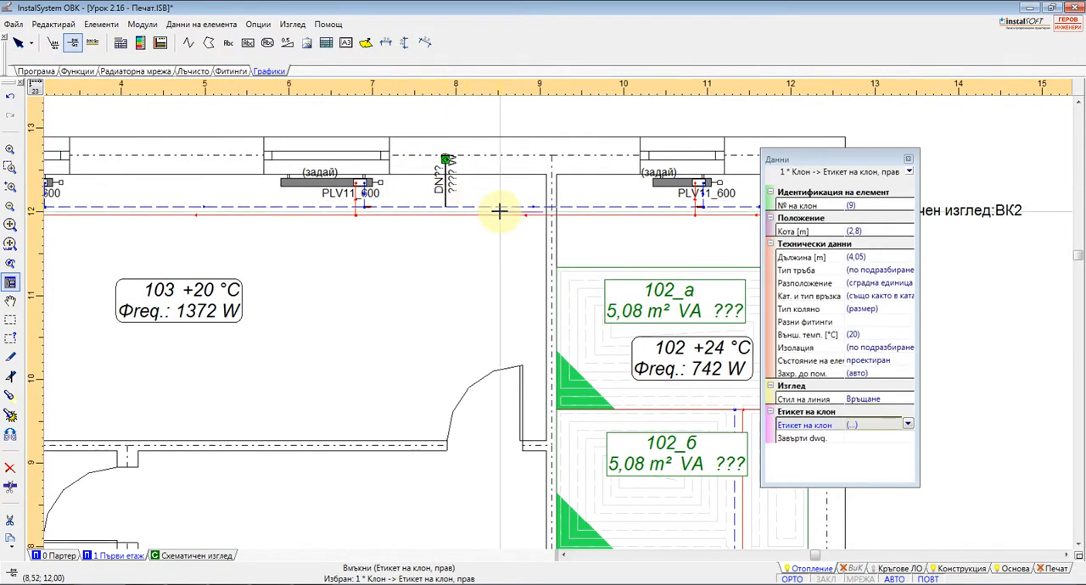
Run the calculations and select the branch label on the return pipe in room 103
scroll(497, 208, "up", 1)
key("F10")
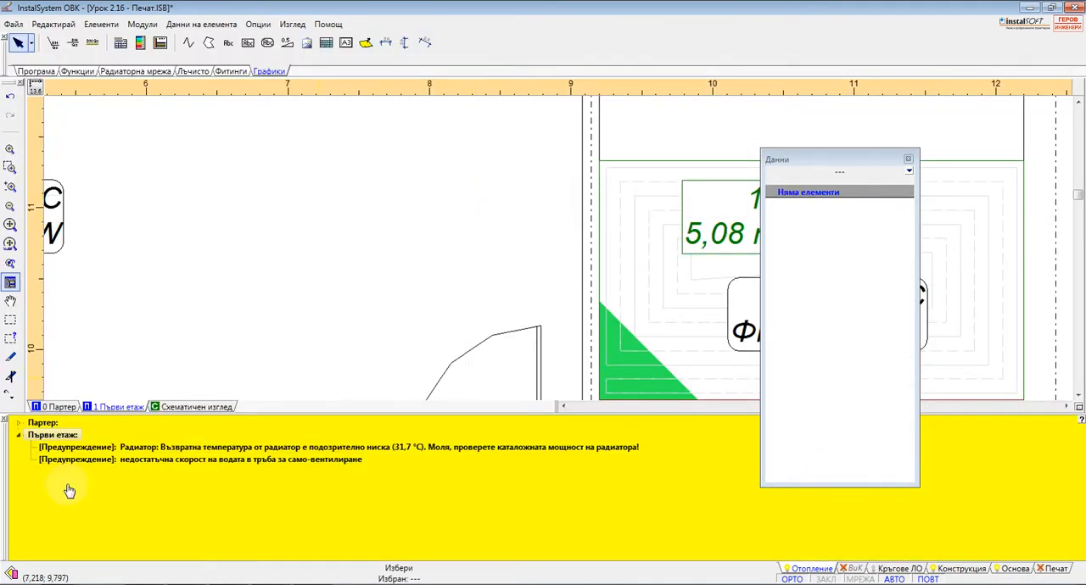
scroll(271, 318, "down", 2)
scroll(340, 210, "up", 1)
scroll(343, 212, "up", 2)
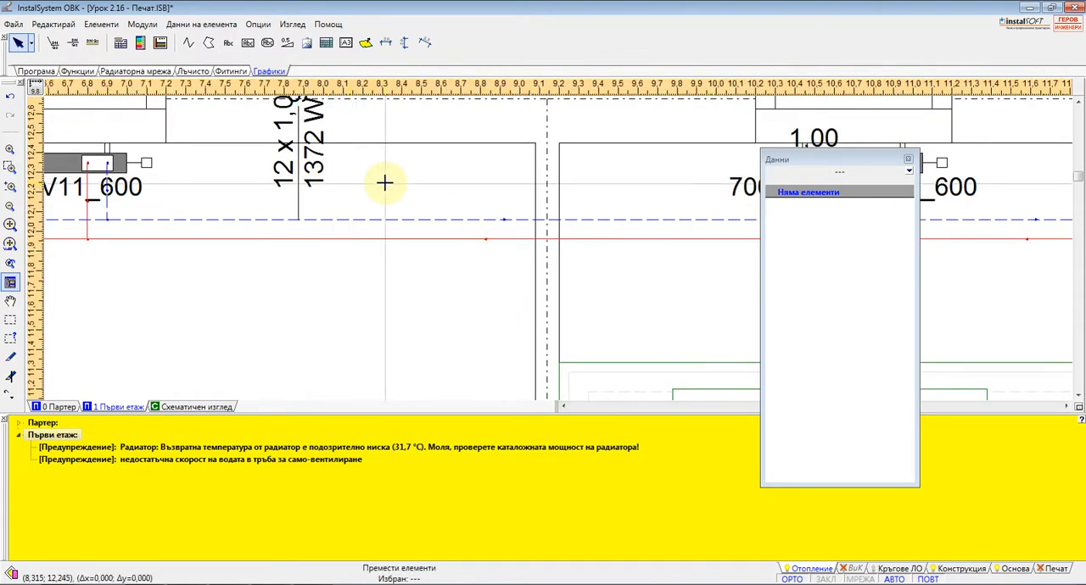
middle_click_drag(367, 251, 367, 256)
left_click(317, 236)
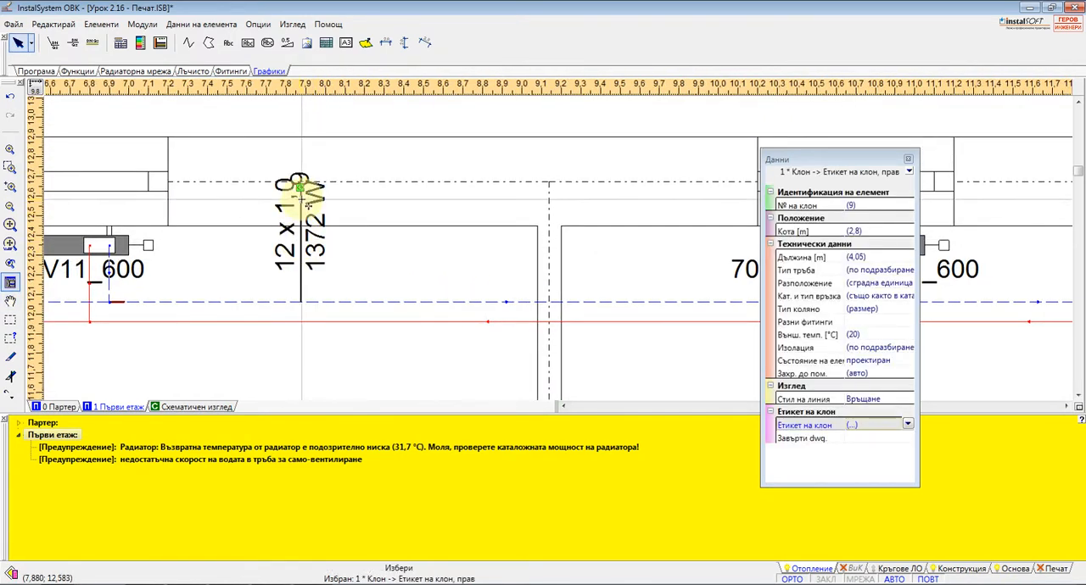
Try to flip the selected branch label horizontally
right_click(300, 188)
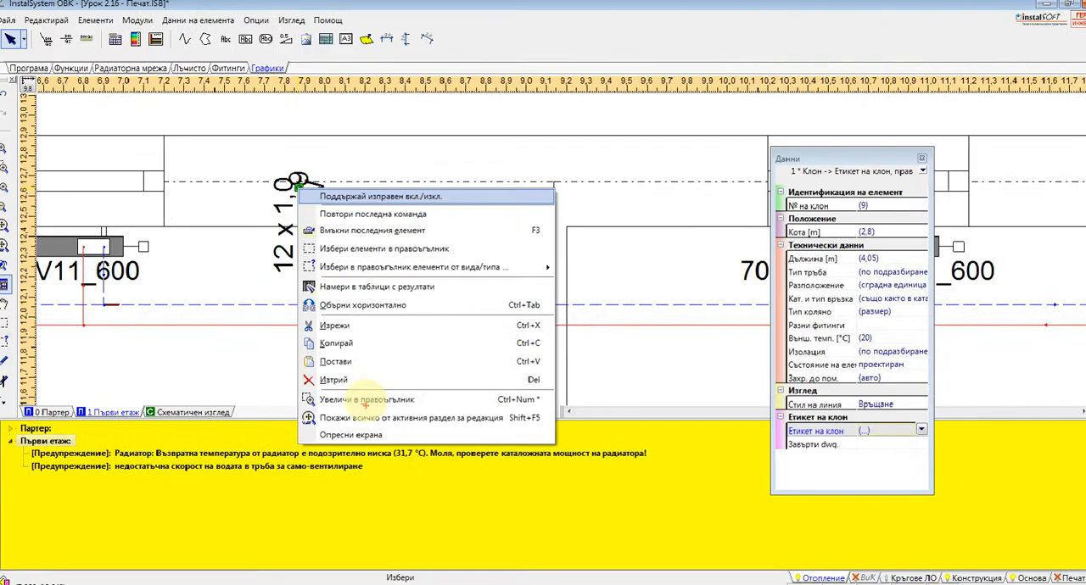
left_click(365, 203)
right_click(299, 180)
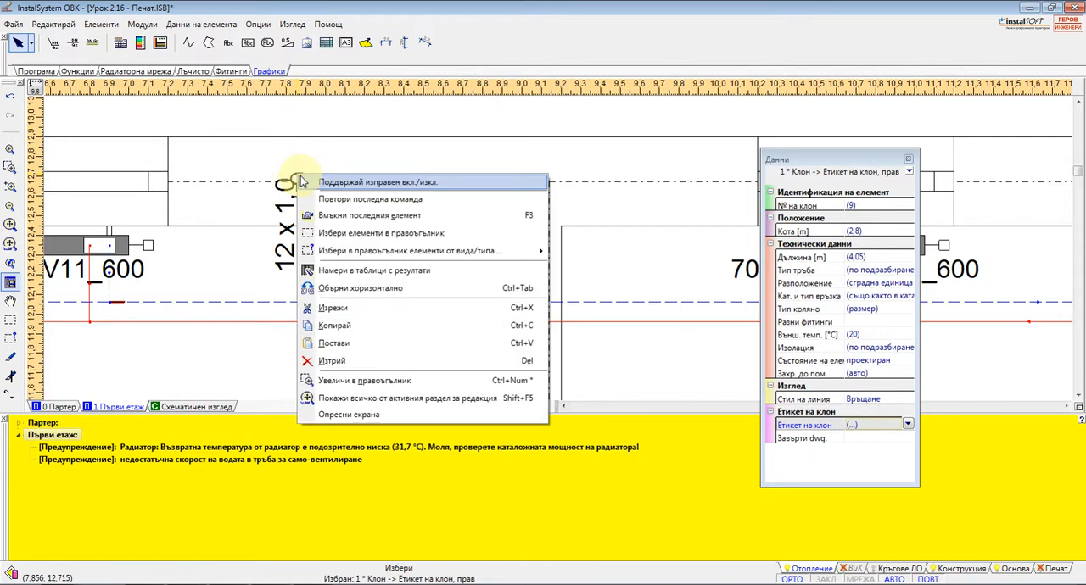
left_click(344, 287)
Add the selected branch label as a custom module with the tip text Примерен етикет in the category Етикет на клон, прав
left_click(204, 24)
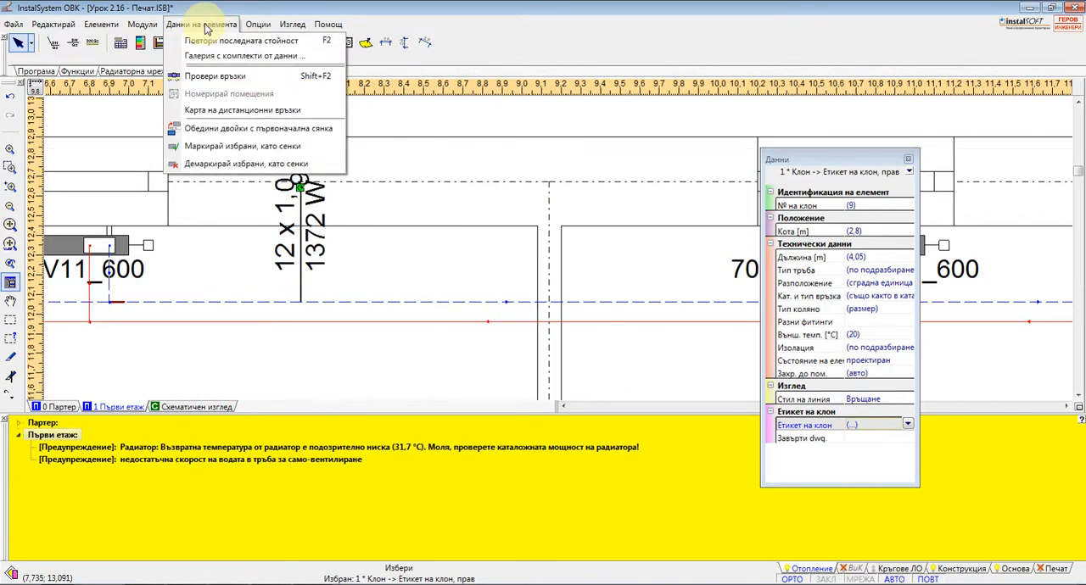
mouse_move(159, 31)
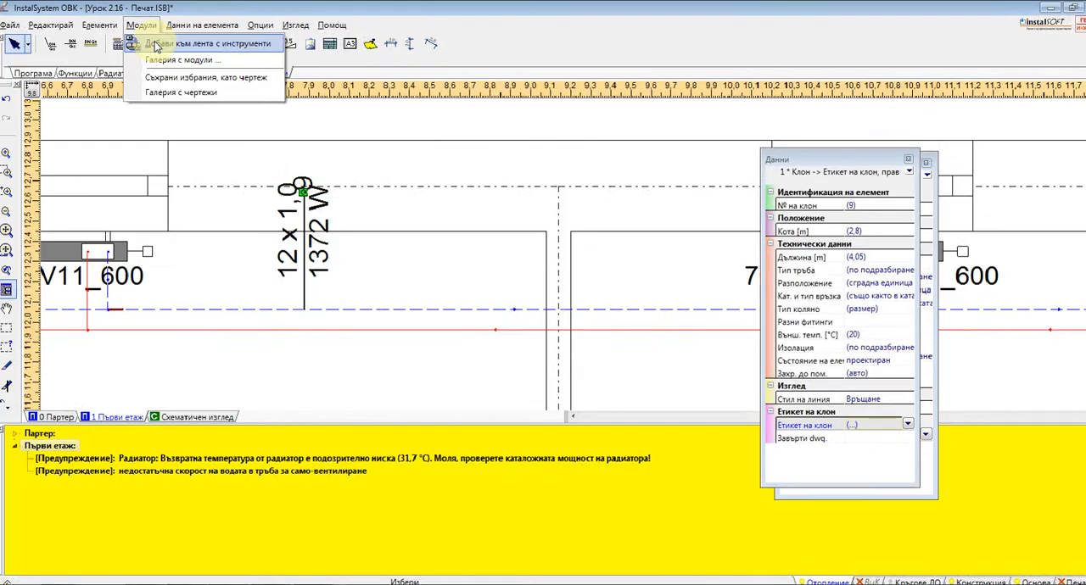
left_click(154, 42)
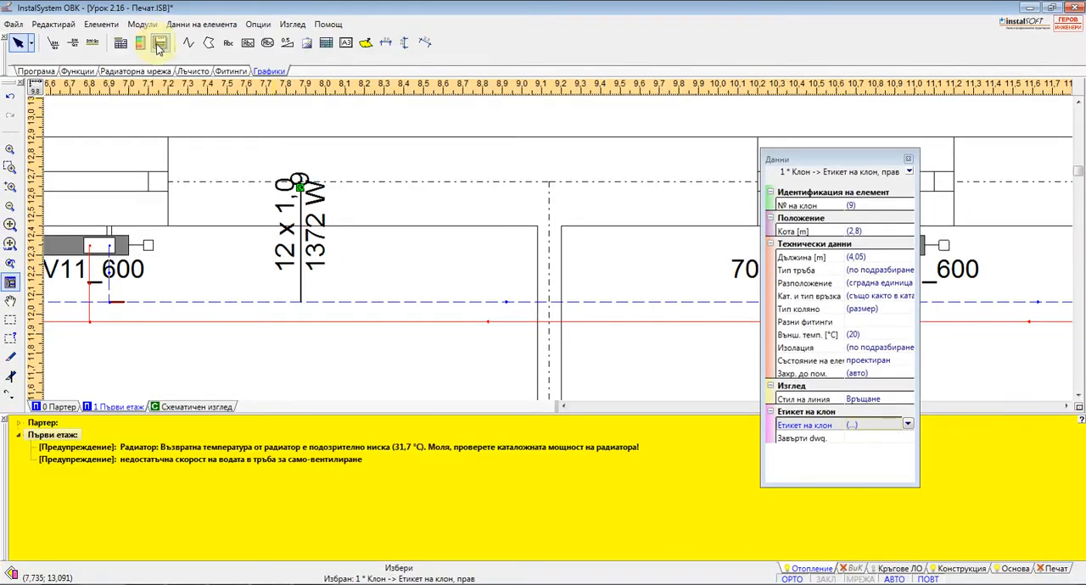
left_click(151, 46)
left_click(155, 44)
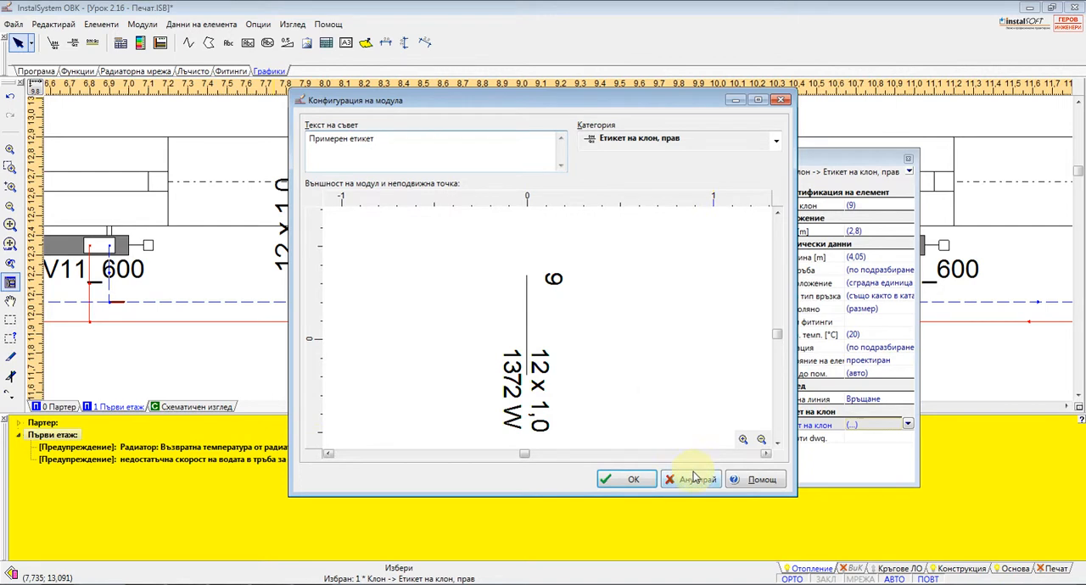
left_click(629, 479)
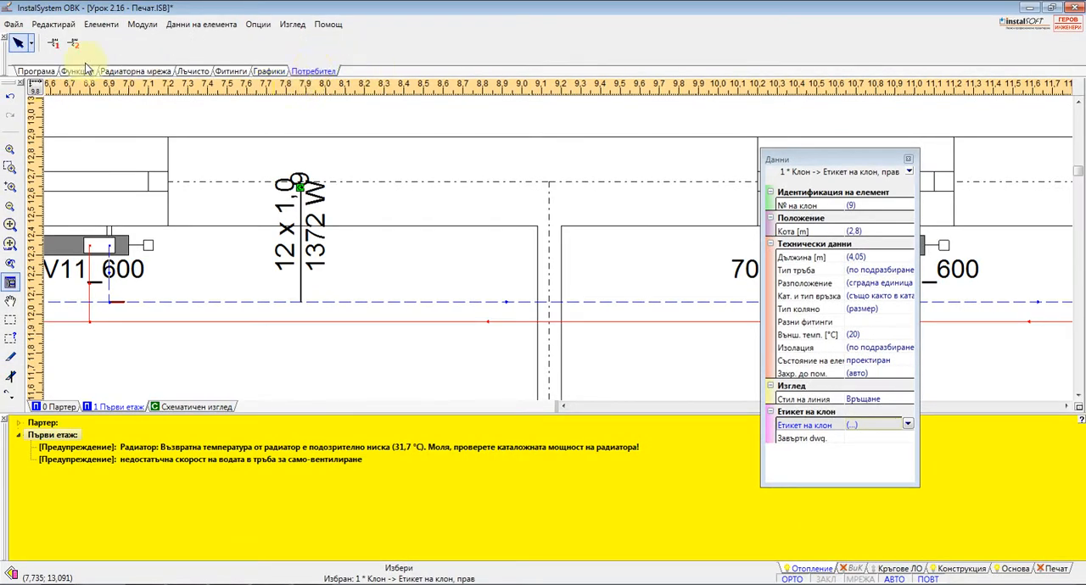
Preview the manifold modules in the module gallery category Двойно-апартаментен колектор + Помпен и смесителен комплект
left_click(156, 26)
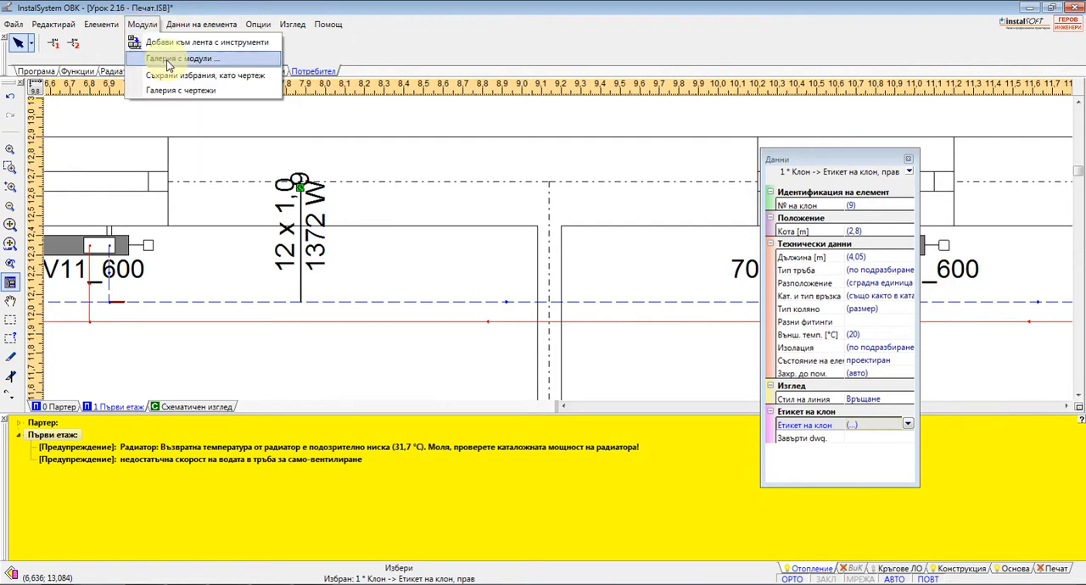
left_click(168, 60)
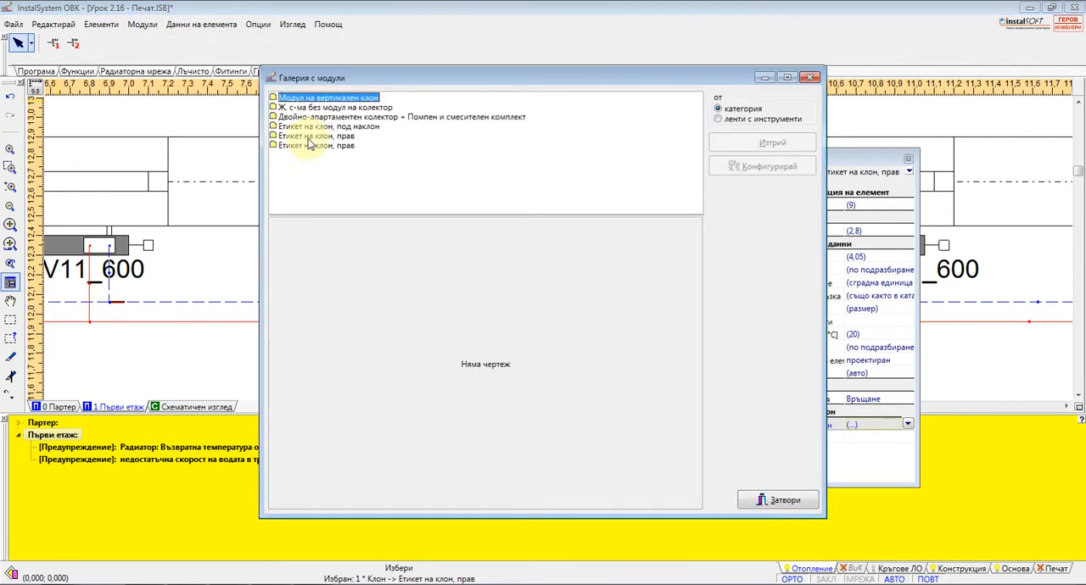
left_click(322, 116)
double_click(313, 117)
left_click(314, 126)
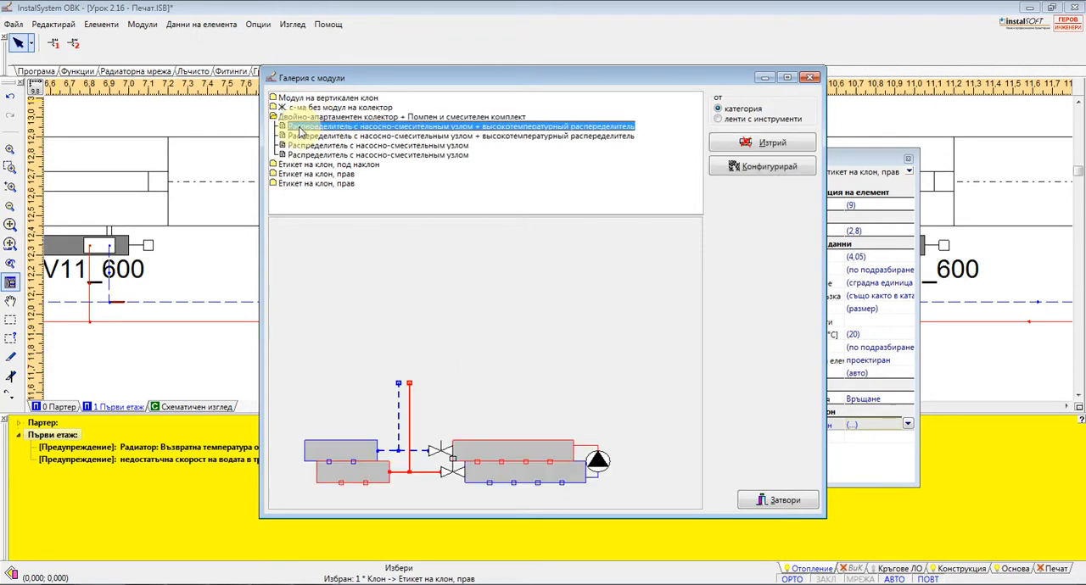
left_click(314, 146)
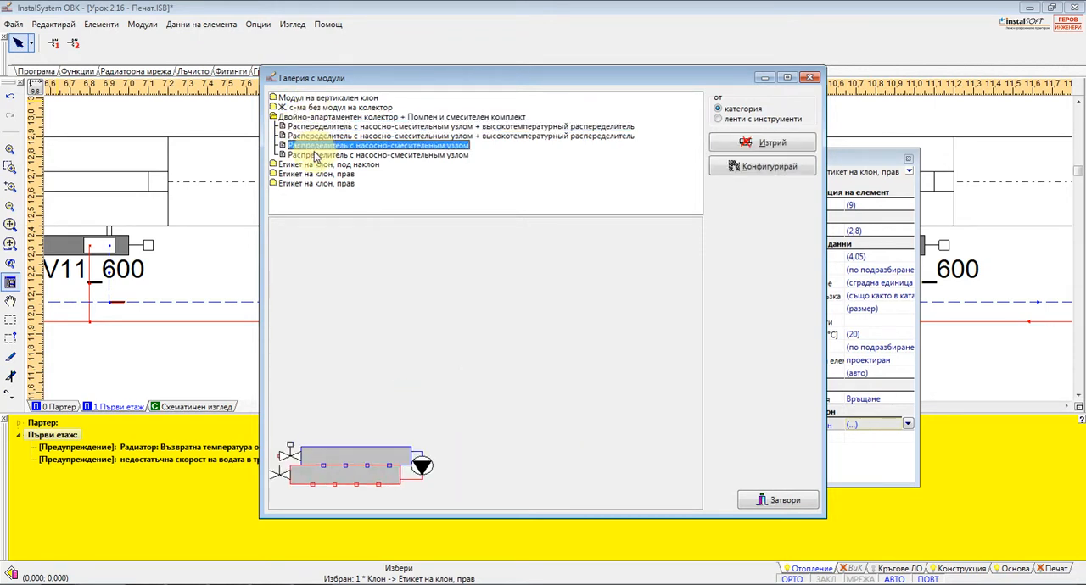
left_click(327, 155)
left_click(329, 146)
left_click(315, 127)
Preview the one-pipe radiator modules in the category Ж. с-ма без модул на колектор and close the gallery
left_click(275, 108)
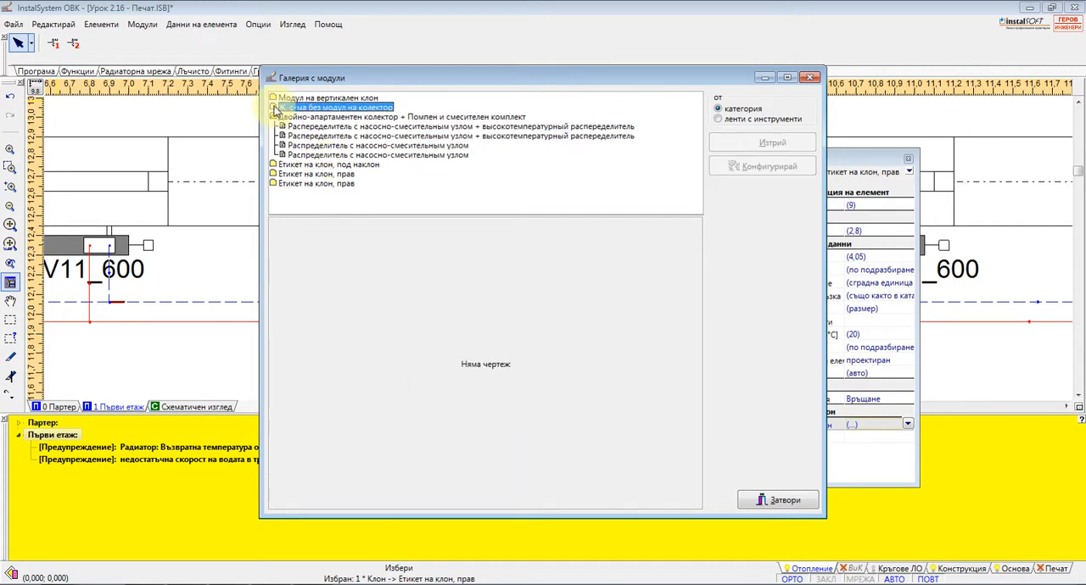
double_click(286, 110)
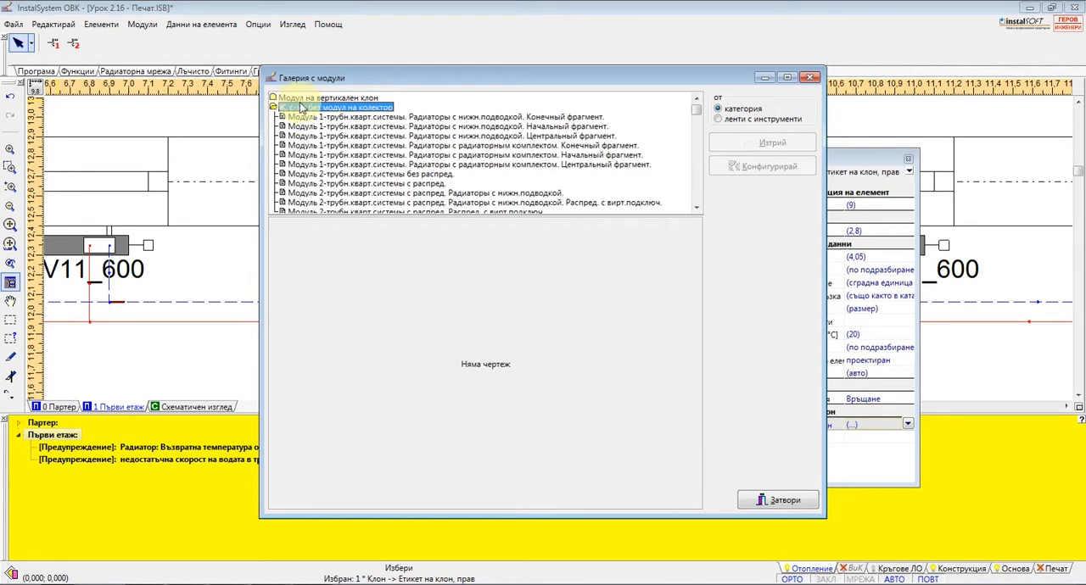
left_click(312, 118)
left_click(329, 145)
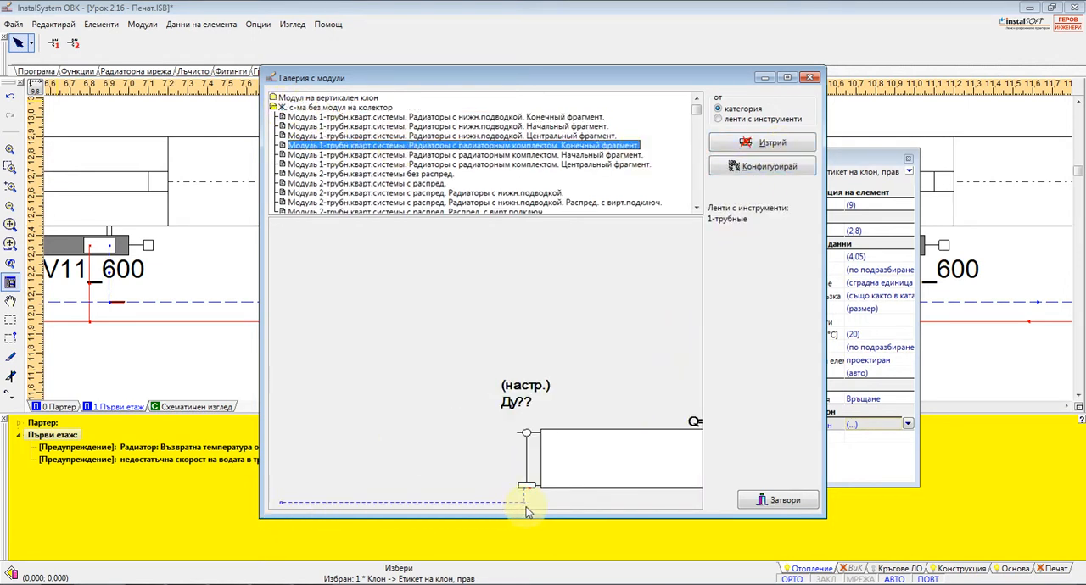
left_click(810, 77)
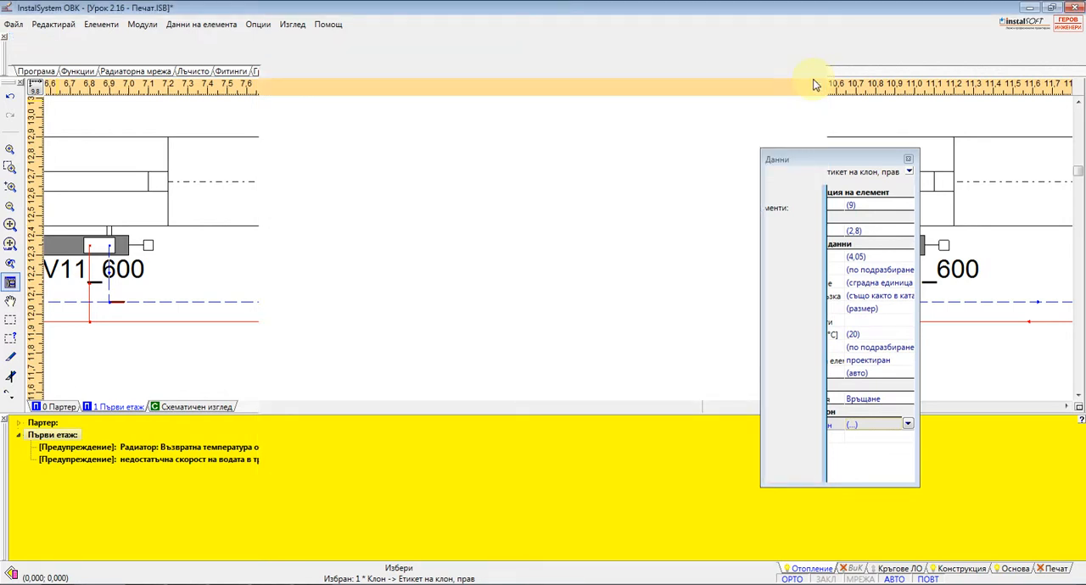
left_click(141, 23)
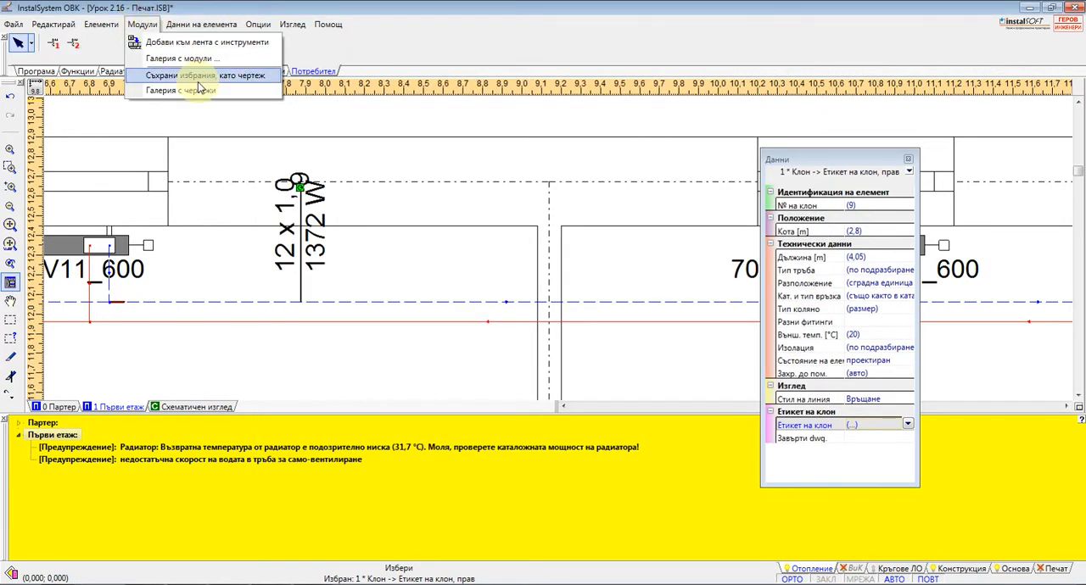
mouse_move(192, 22)
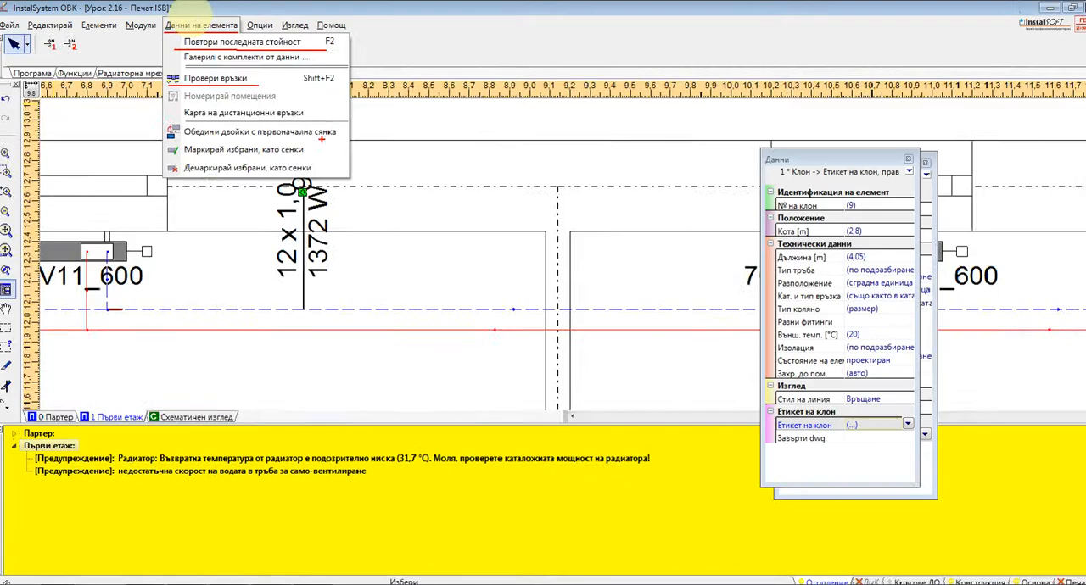
key("Escape")
Open the project options with a wider category tree and review the project, client, designer and file information
left_click(325, 49)
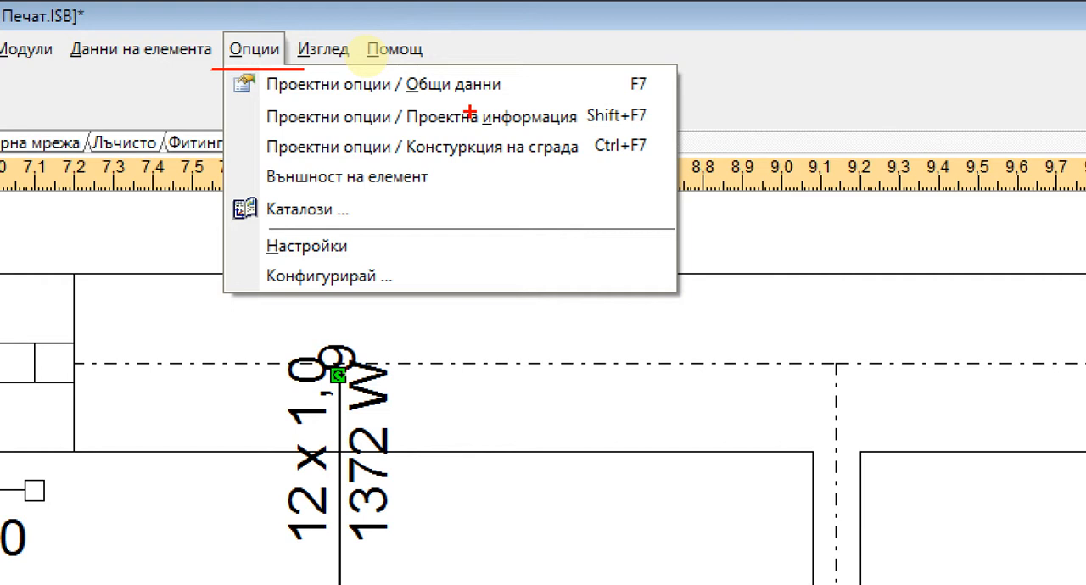
left_click(253, 49)
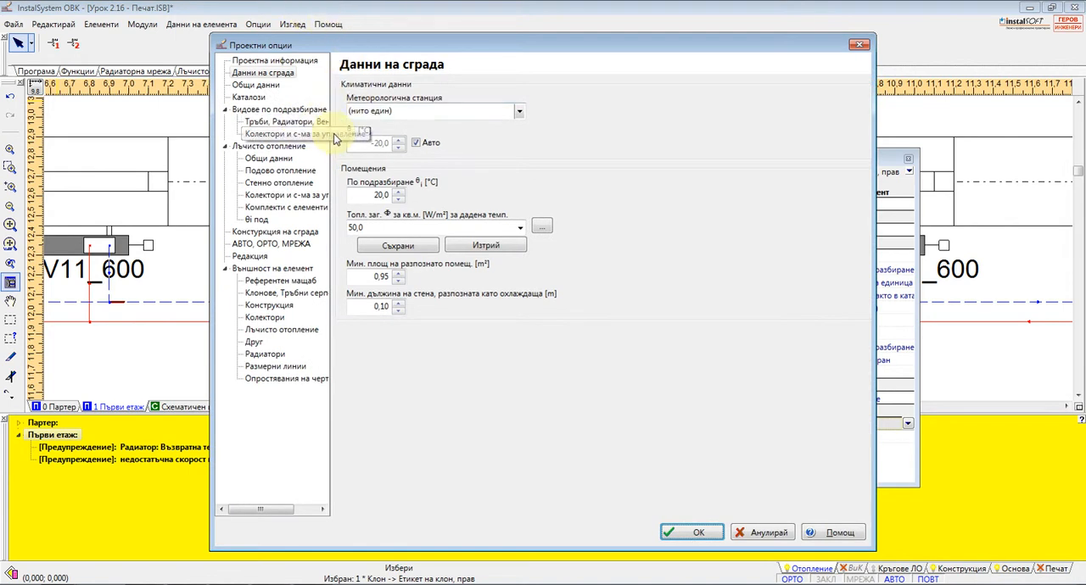
left_click_drag(330, 151, 412, 150)
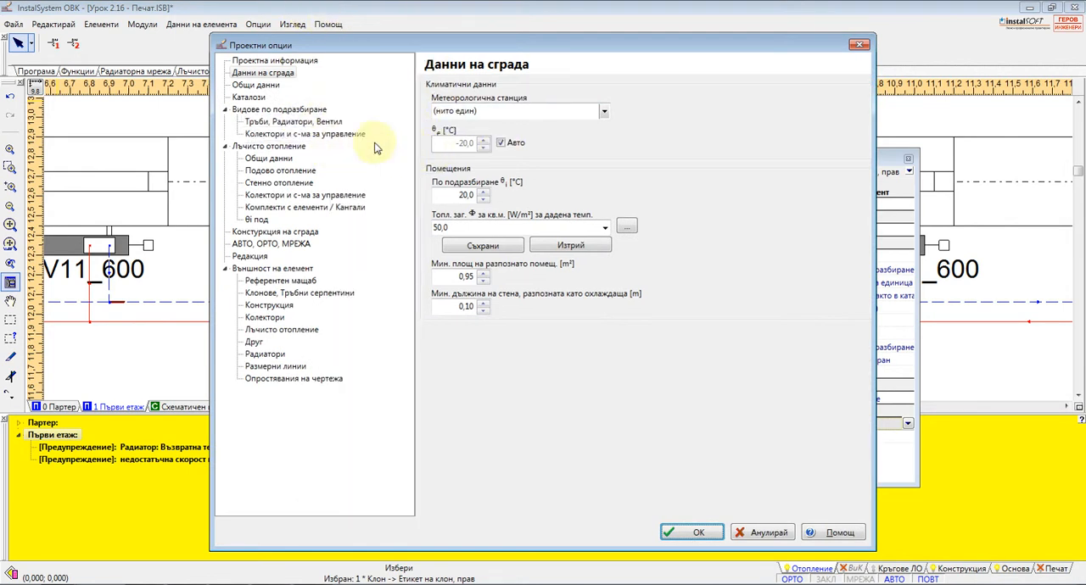
left_click(274, 61)
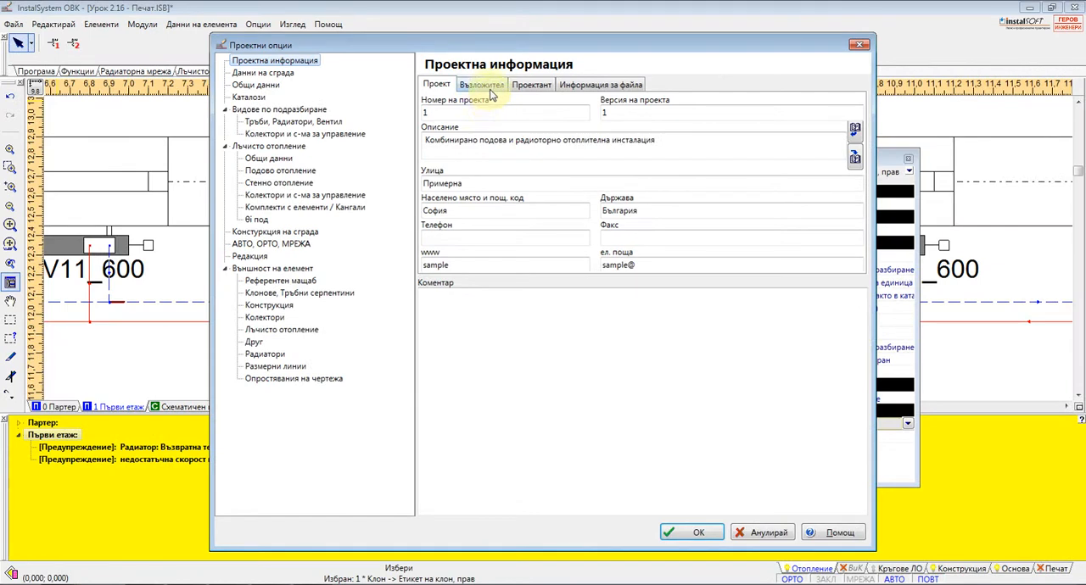
left_click(489, 90)
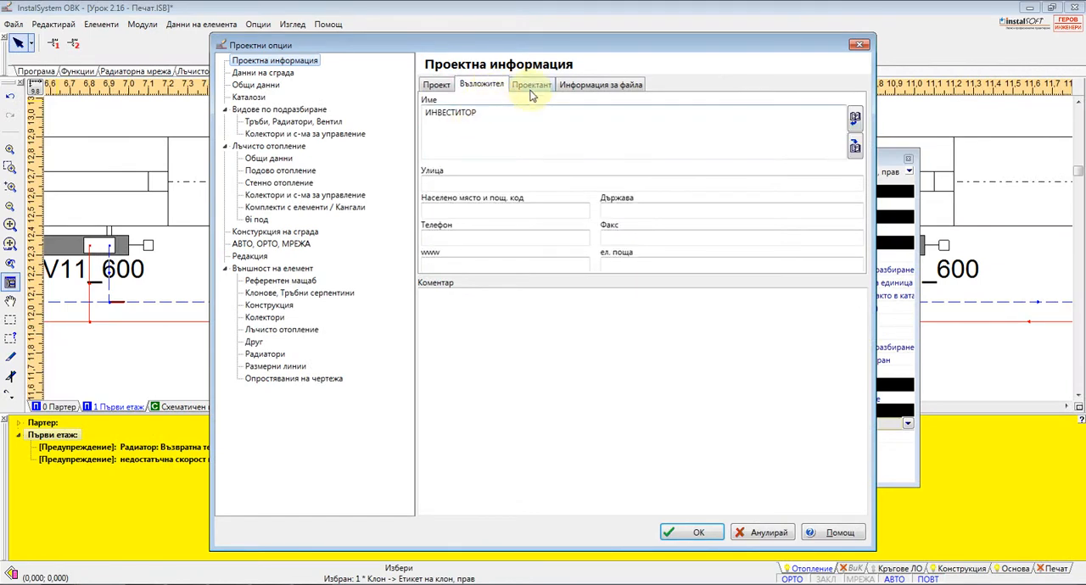
left_click(537, 88)
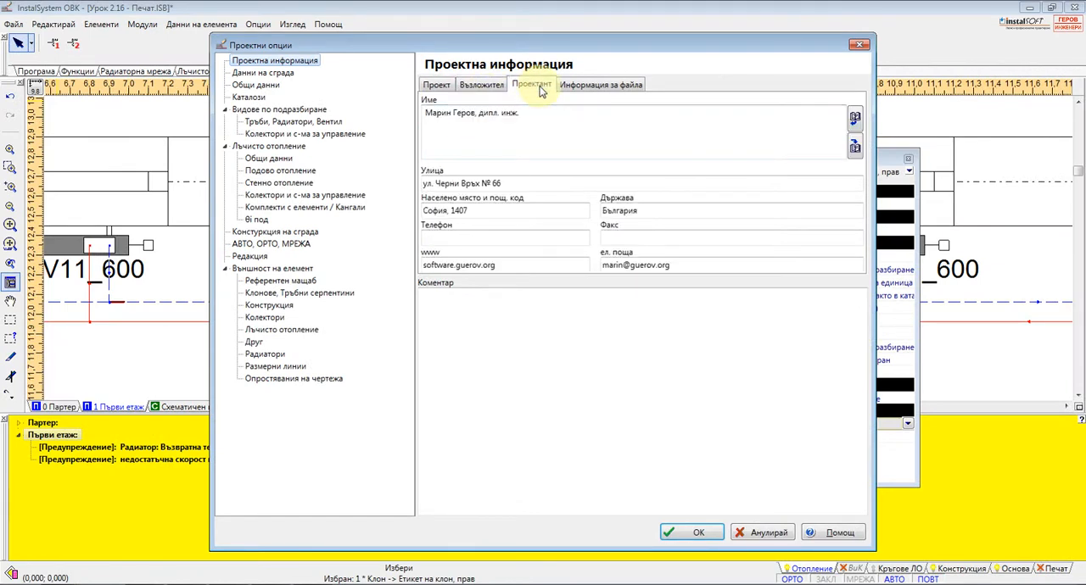
left_click(587, 87)
Set the meteorological station in the building data to България - Бургас
left_click(263, 73)
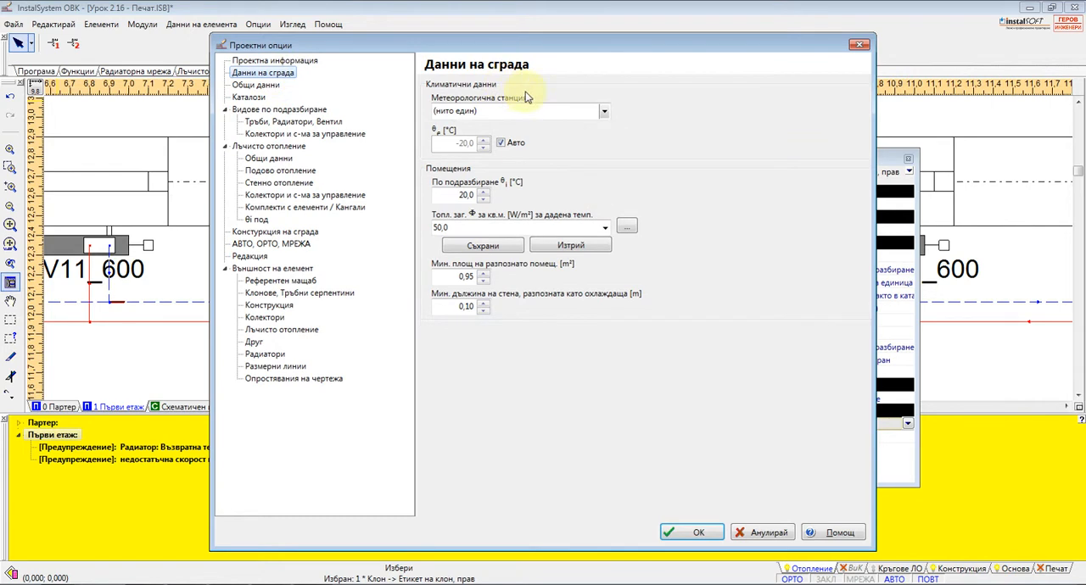
left_click(599, 111)
double_click(467, 140)
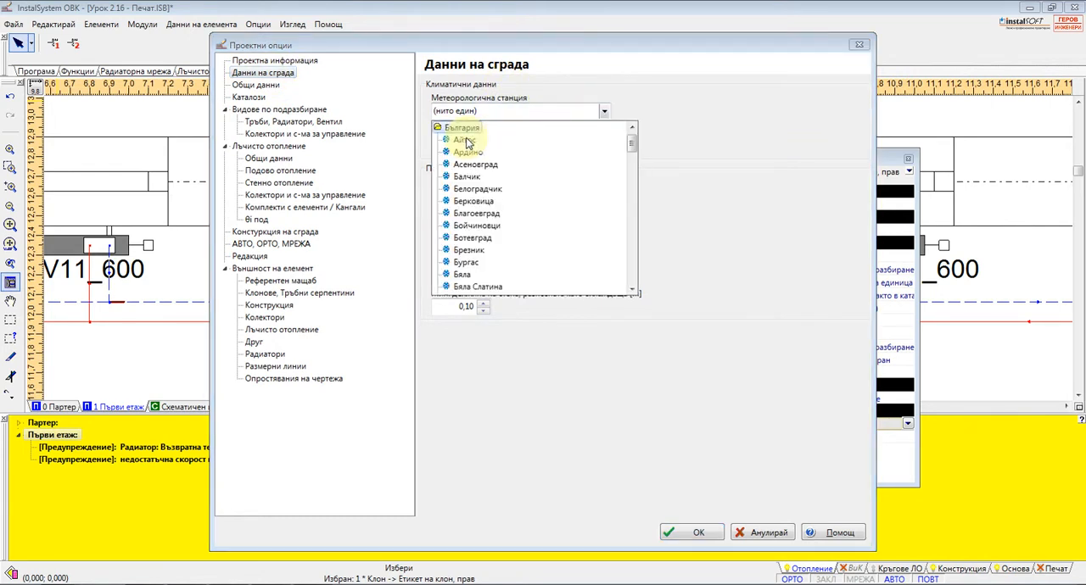
left_click_drag(630, 146, 631, 166)
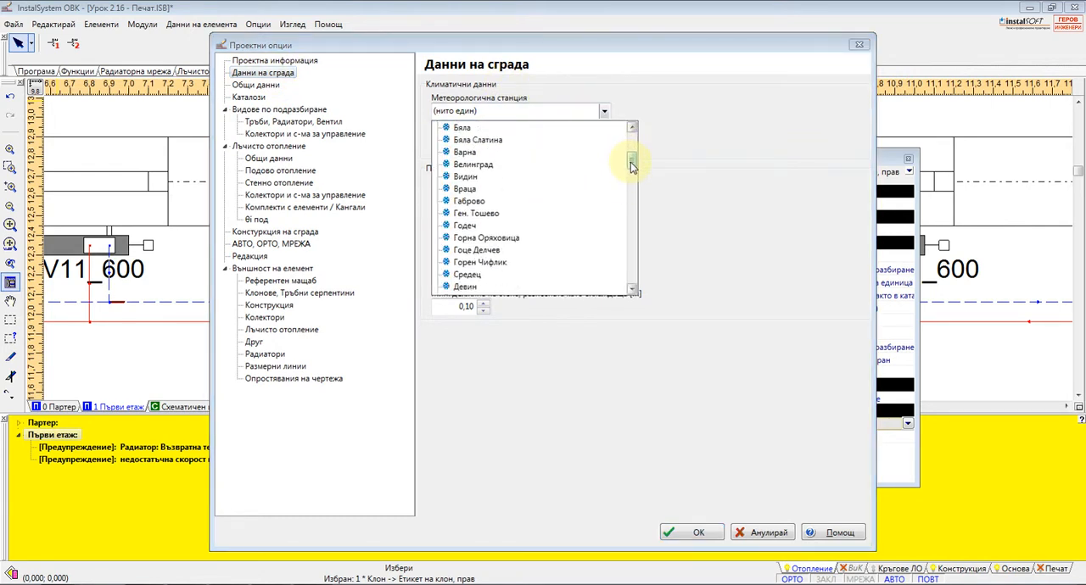
left_click(467, 142)
scroll(500, 159, "up", 2)
left_click(469, 191)
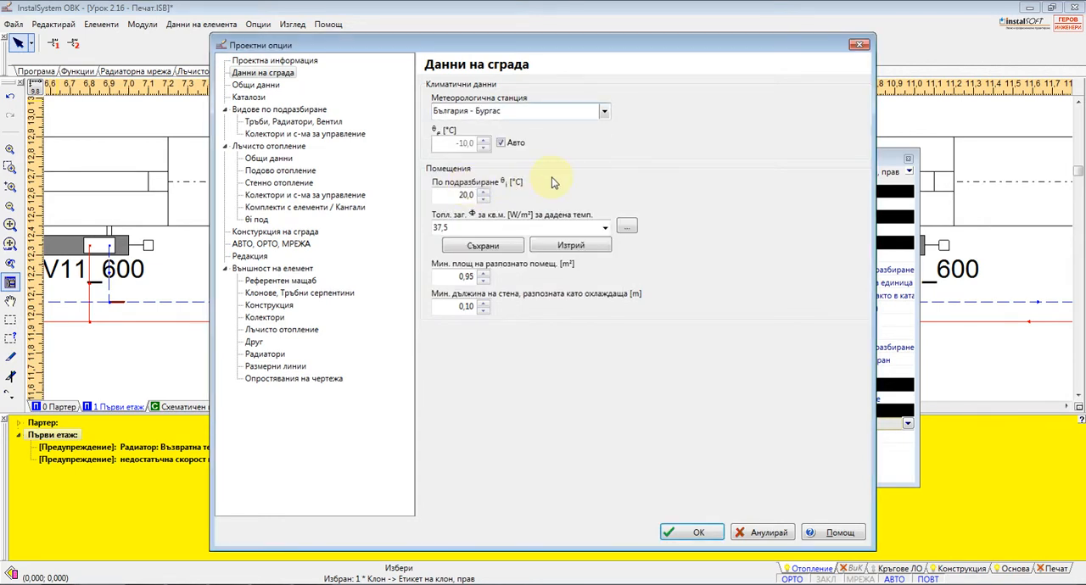
Examine the table of heat losses per square metre and room types, and review the project's general data
left_click(605, 229)
left_click(626, 226)
left_click(625, 227)
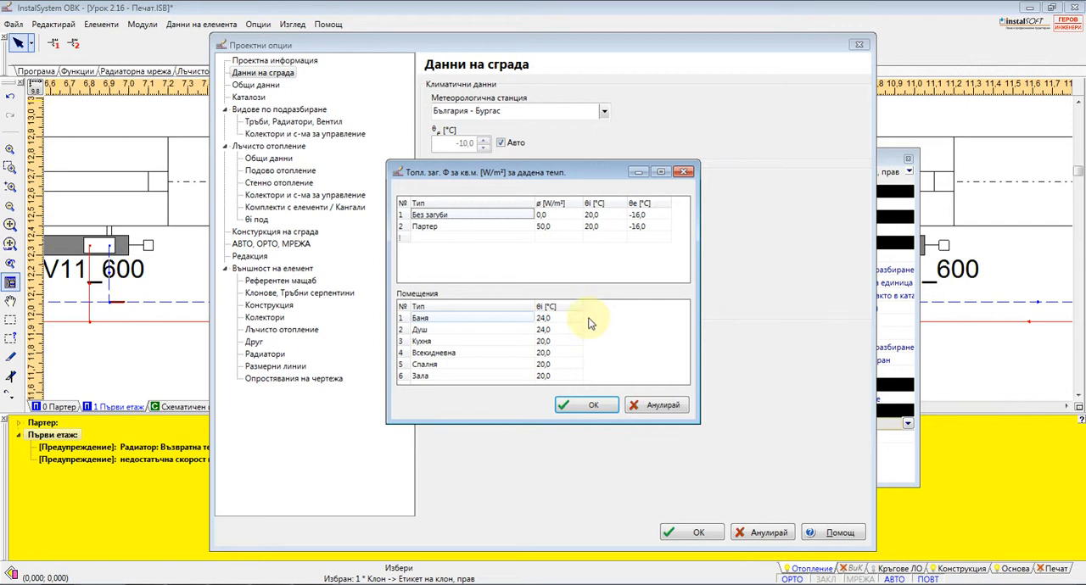
left_click(654, 406)
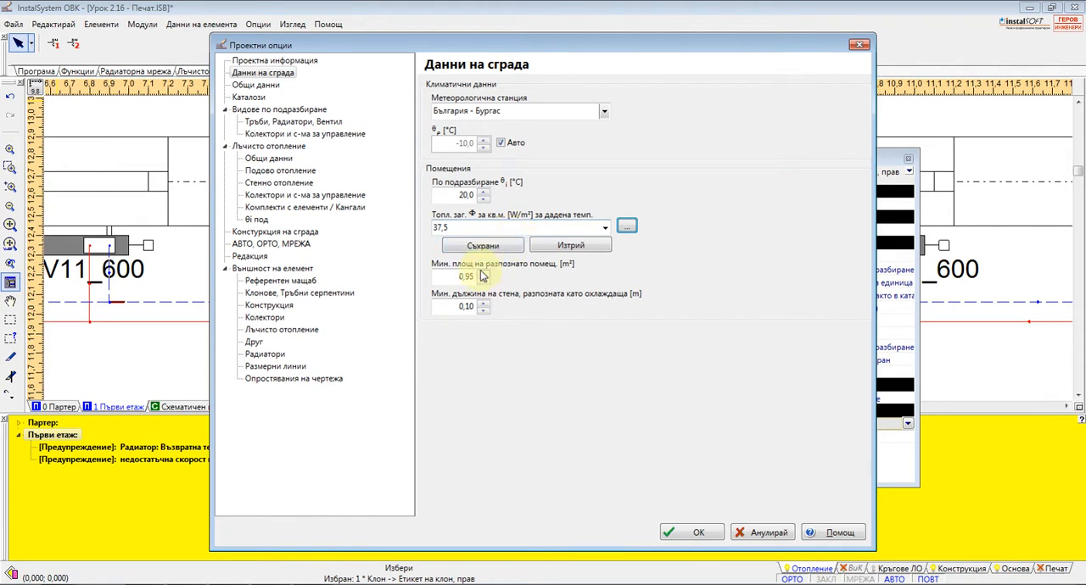
left_click(256, 85)
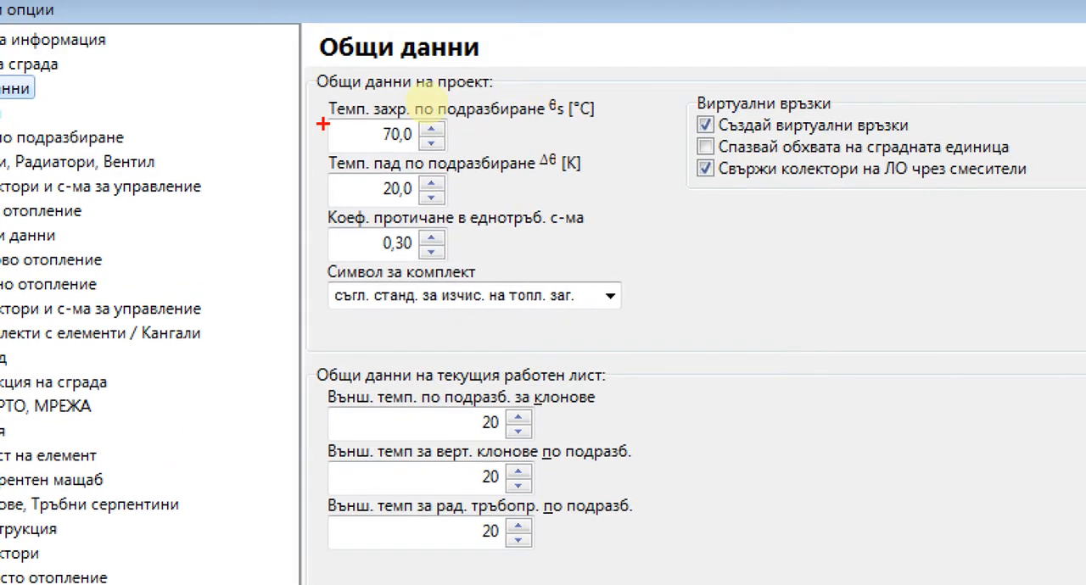
left_click_drag(312, 115, 574, 111)
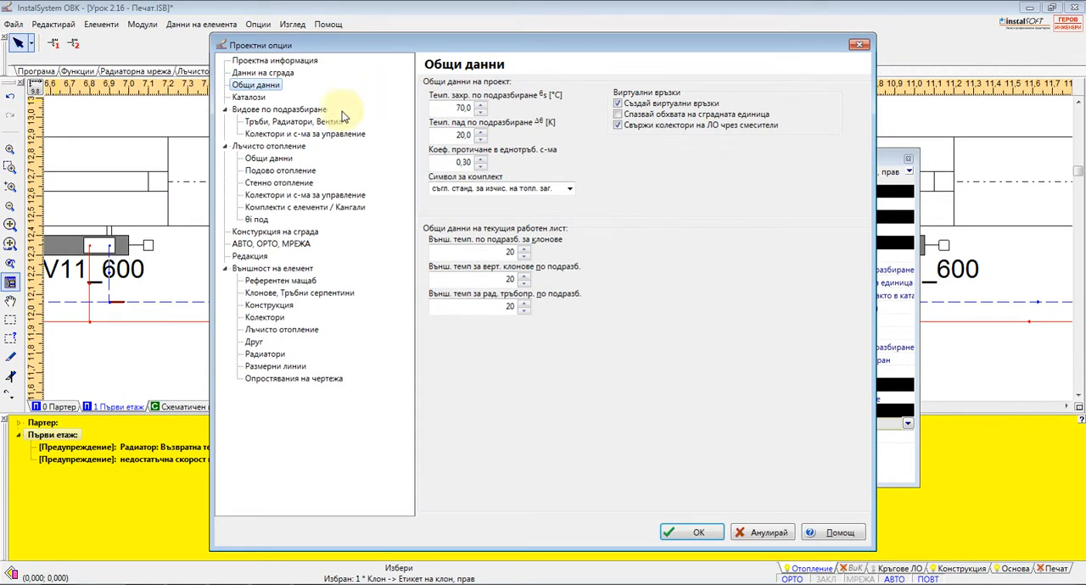
Examine the radiator and the pipe and fitting catalogues, and the default pipe, radiator and valve types
left_click(248, 96)
left_click(533, 95)
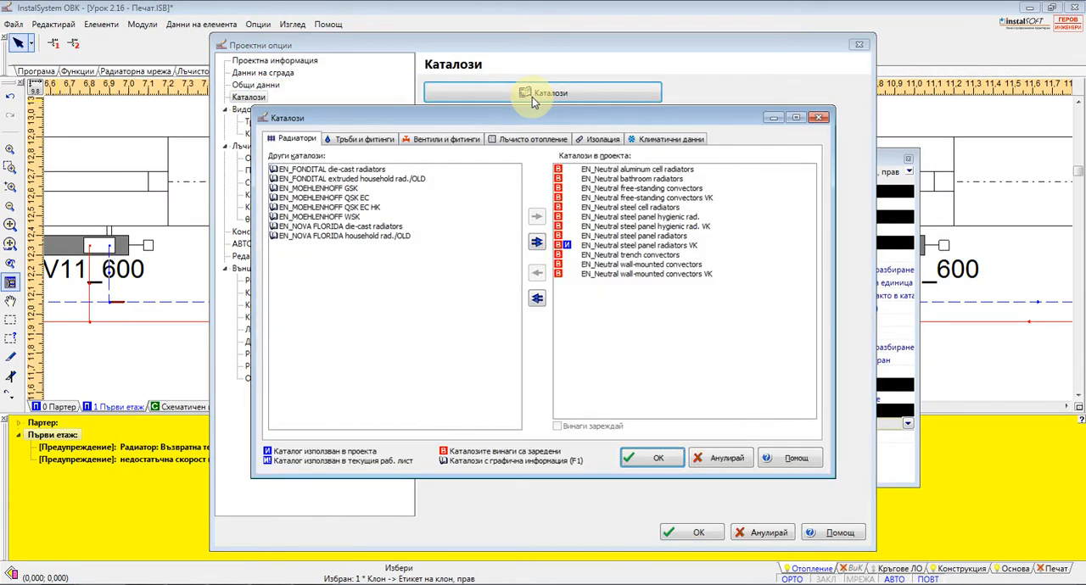
left_click(357, 139)
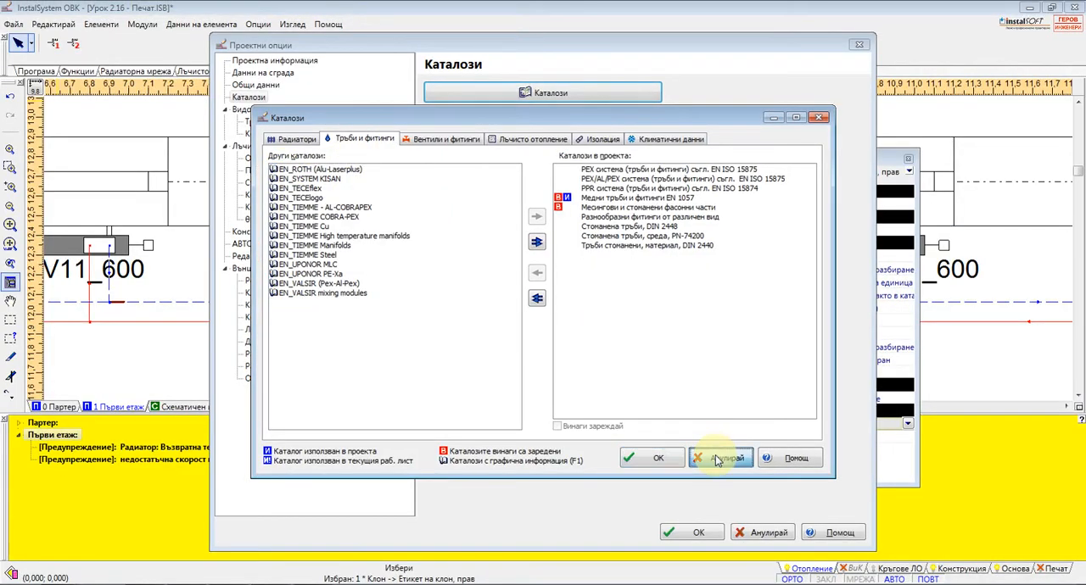
left_click(717, 459)
left_click(270, 109)
left_click(269, 123)
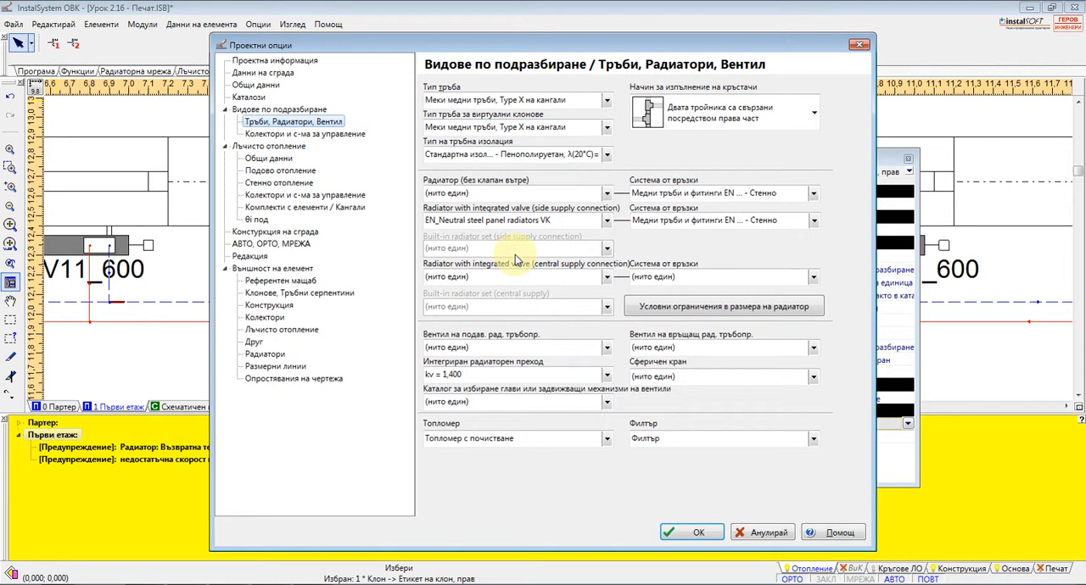
Set the storey height of floor 0 Партер to 3,00 and its default window parapet width to 1200
left_click(273, 234)
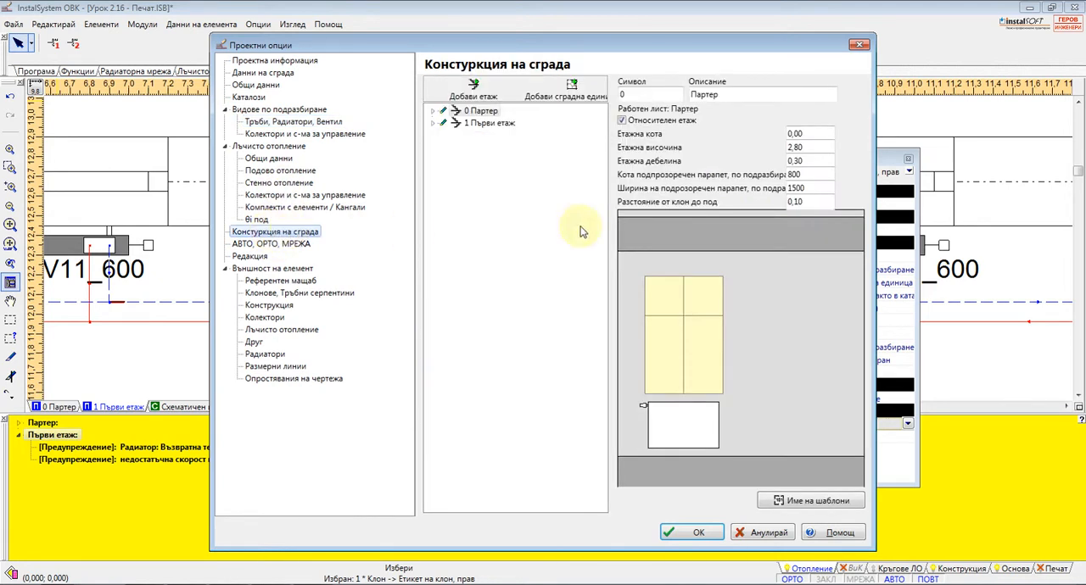
left_click(434, 111)
left_click(446, 123)
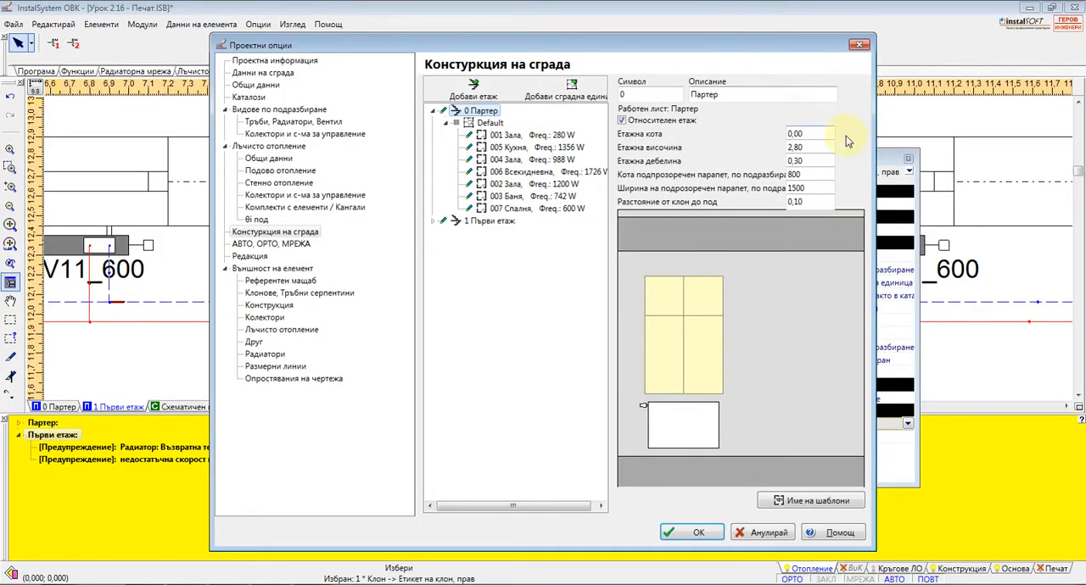
left_click(1073, 149)
type("3")
key("Tab")
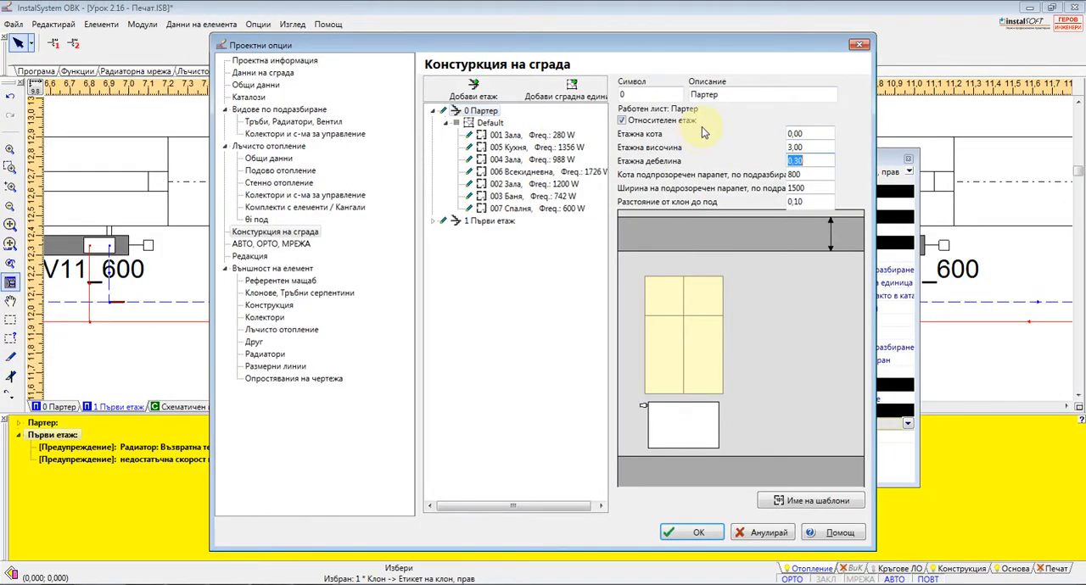
left_click_drag(807, 189, 737, 195)
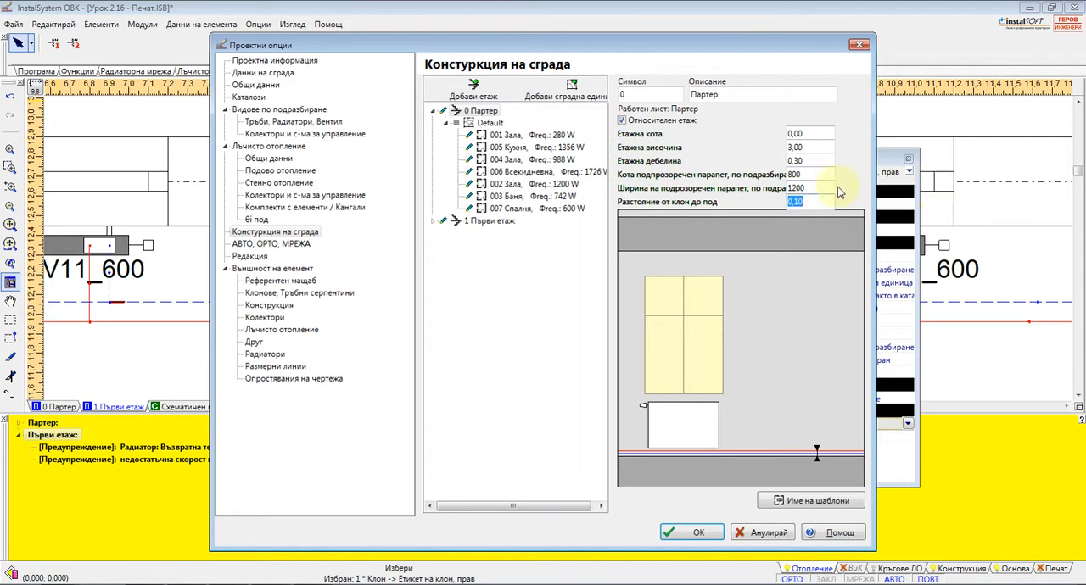
Change the description of room 007 on floor 0 Партер to Спалня 1
left_click(519, 210)
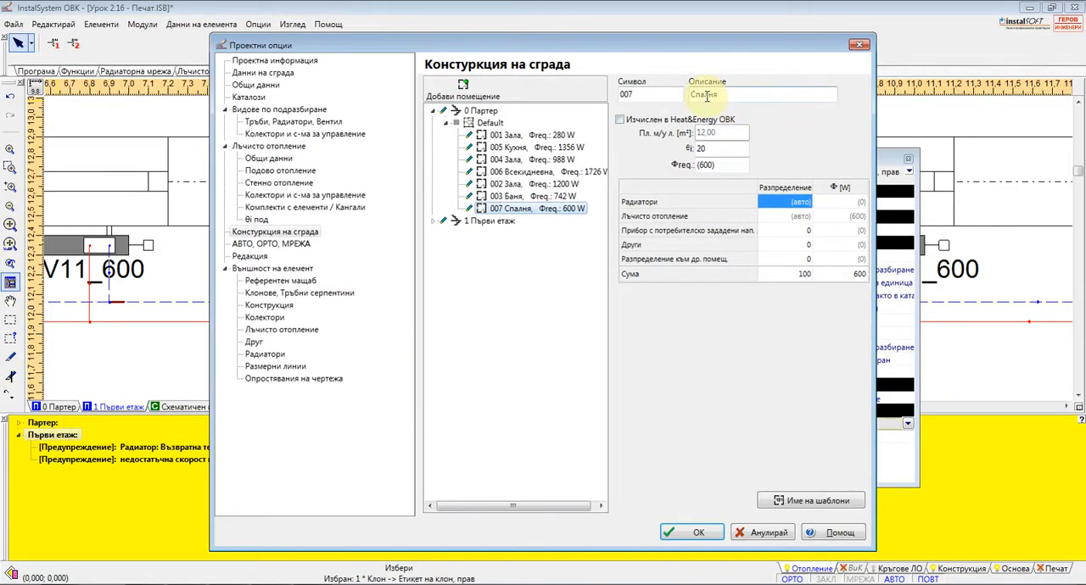
double_click(706, 97)
left_click(736, 97)
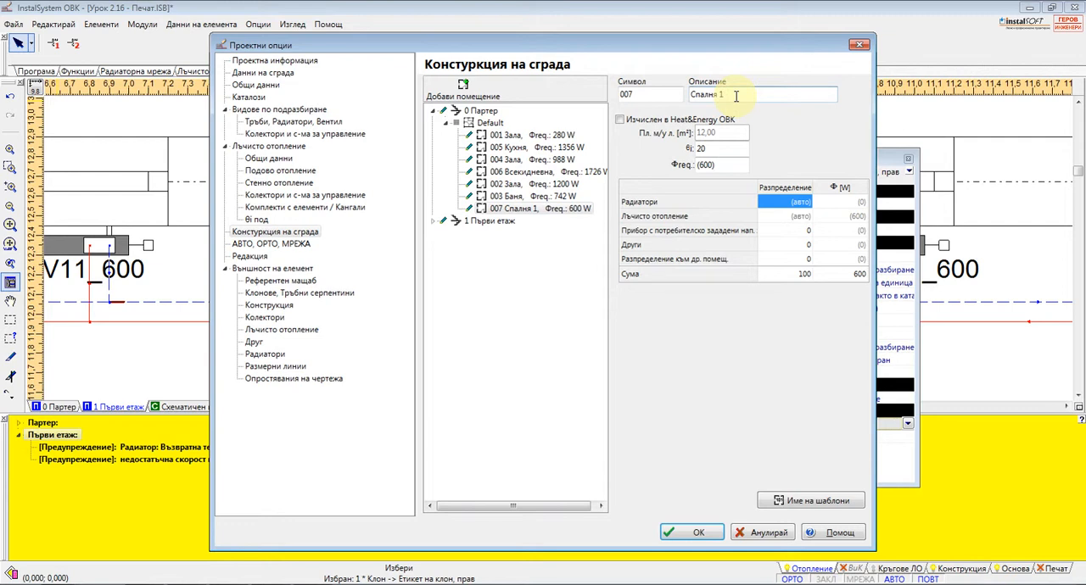
left_click(840, 231)
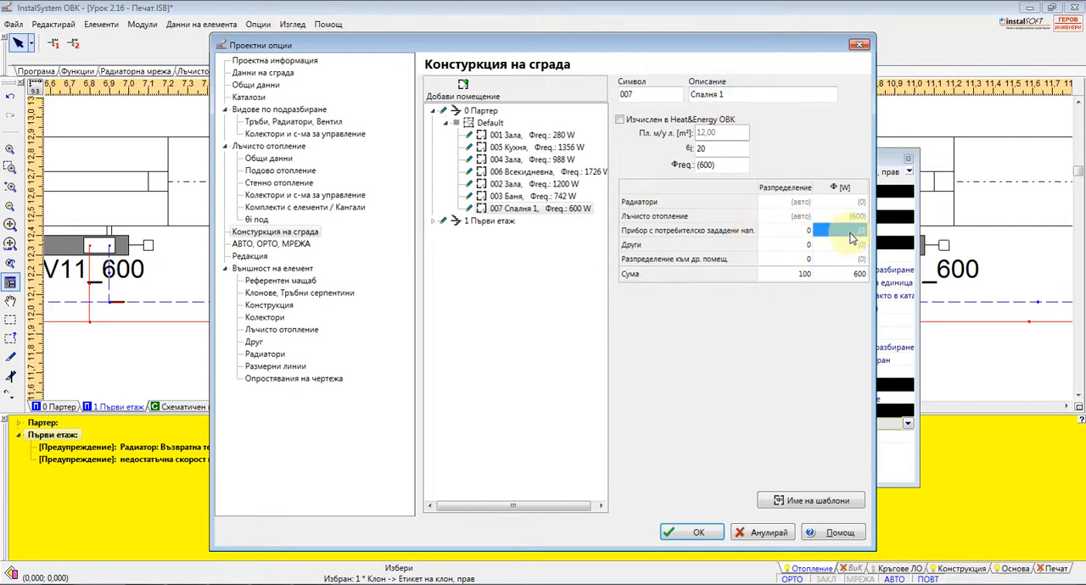
Review the rooms of floor 1 Първи етаж in the building structure, including 102 Баня, and cancel the project options
left_click(433, 221)
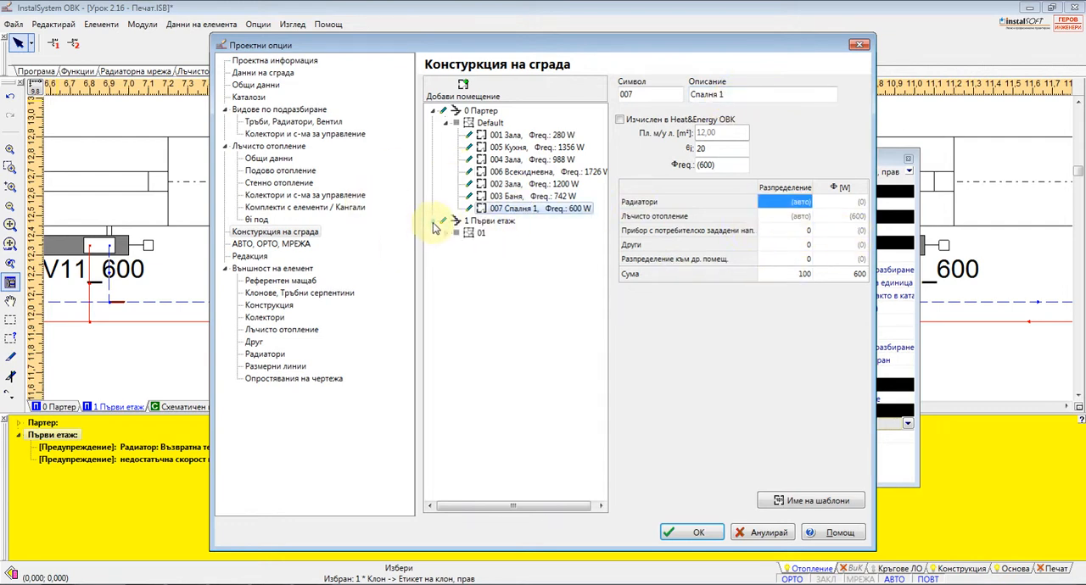
left_click(445, 233)
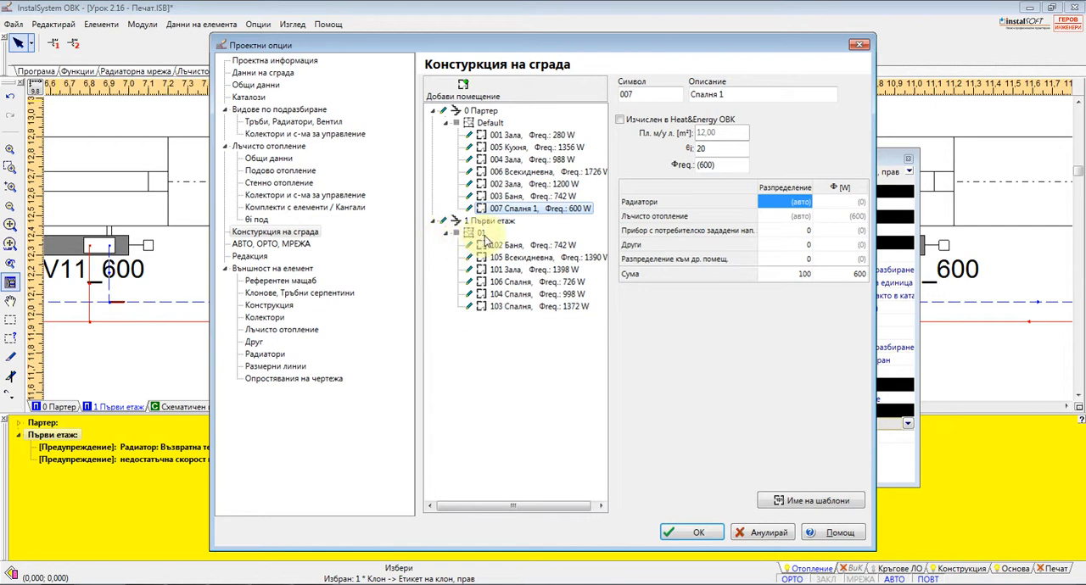
left_click(496, 245)
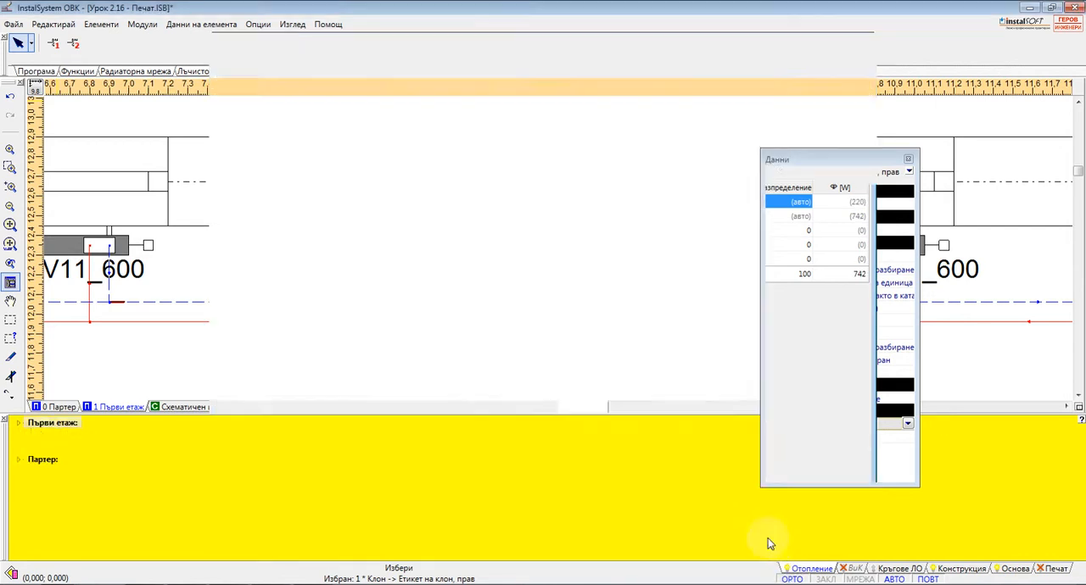
left_click(765, 532)
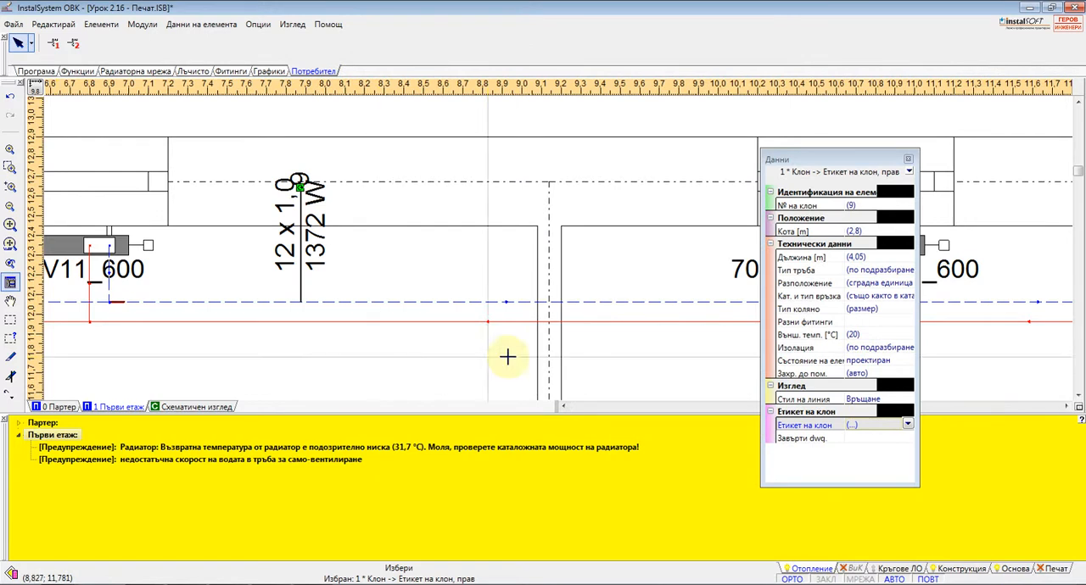
Reopen the project options and examine the АВТО, ОРТО, МРЕЖА, the Редакция and the element appearance settings
key("F7")
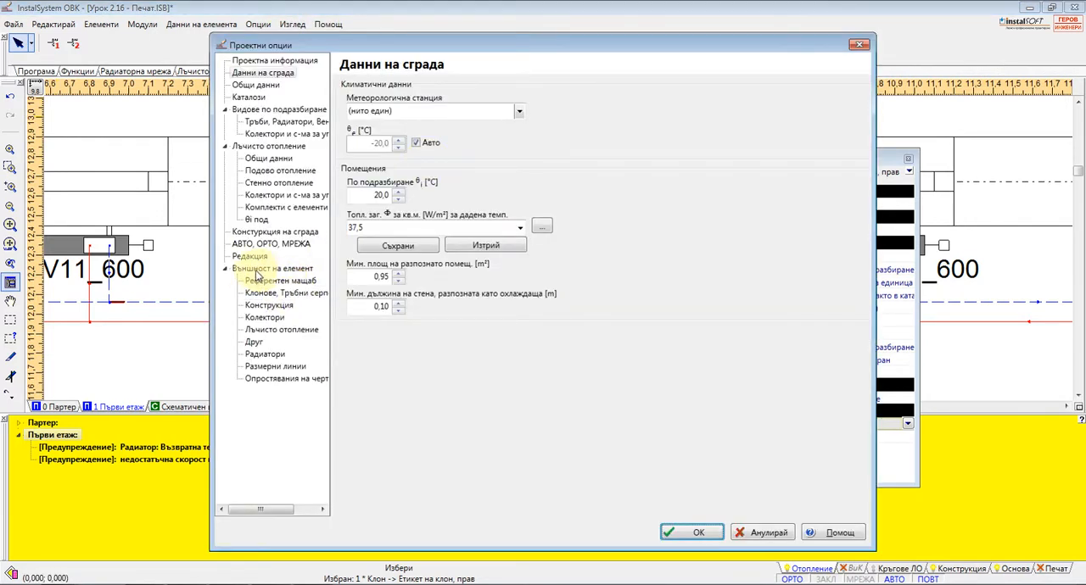
left_click(257, 244)
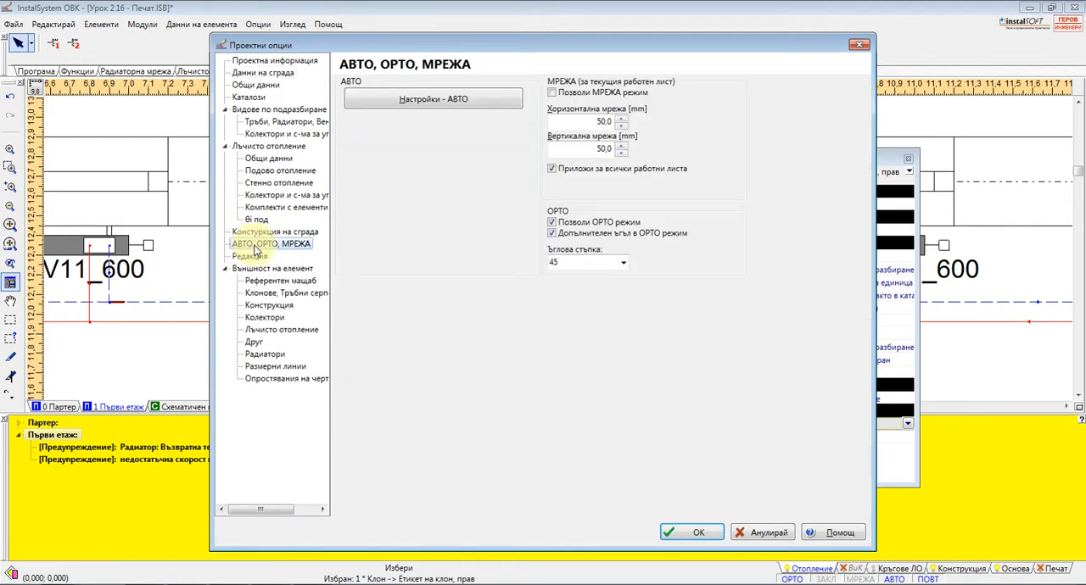
left_click(252, 257)
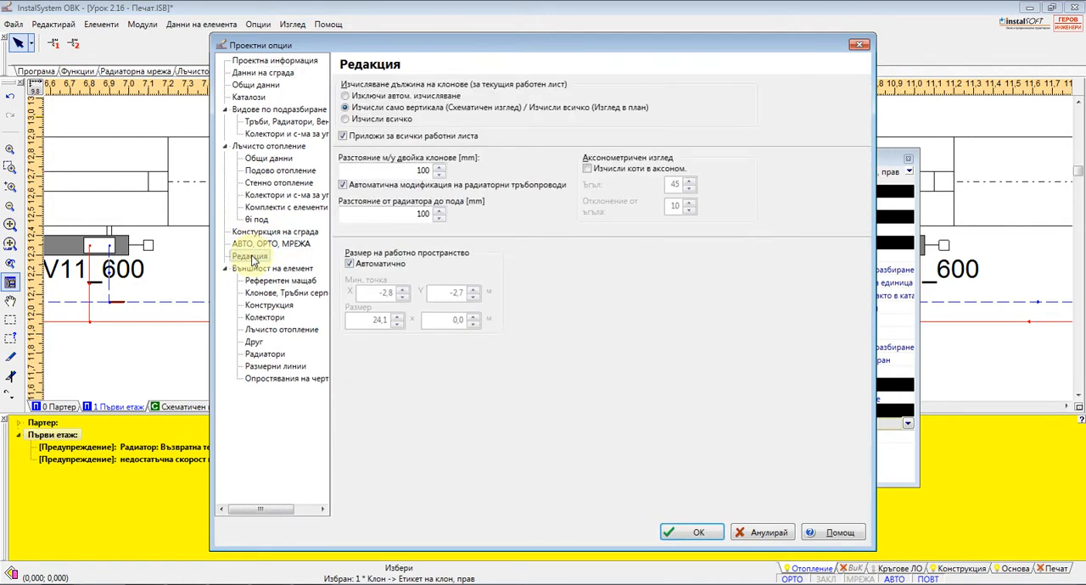
left_click(256, 268)
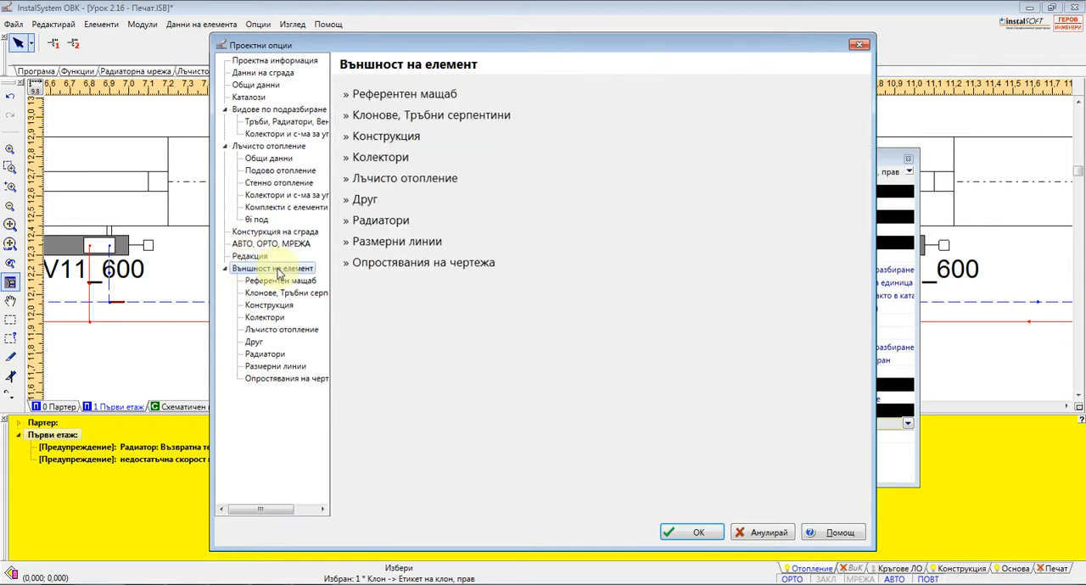
left_click(275, 282)
Set the existing network colour of the branch style for the radiant heating supply pipe coil to Сребърен
left_click(280, 292)
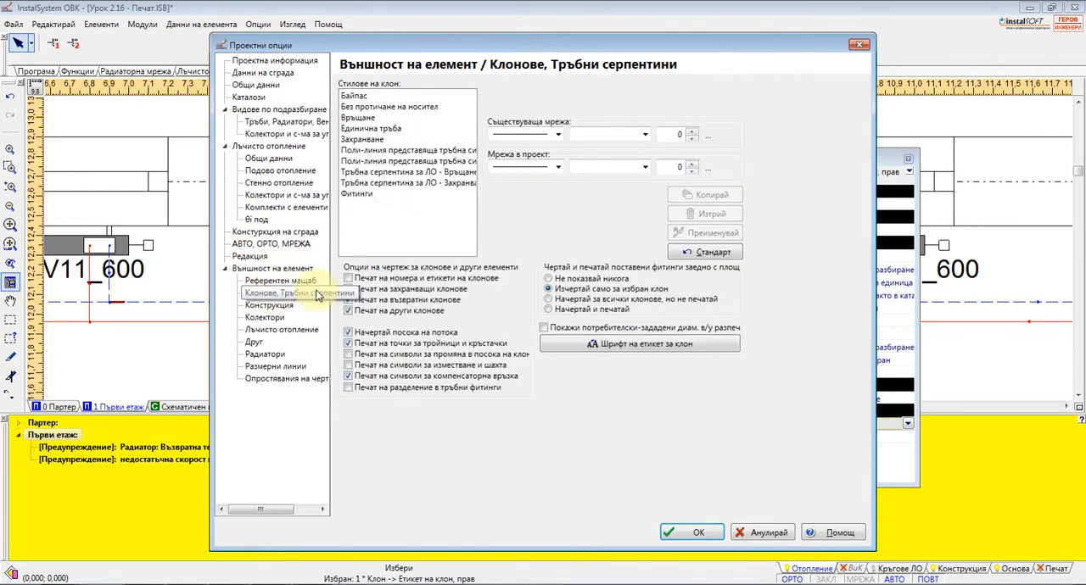
left_click(373, 150)
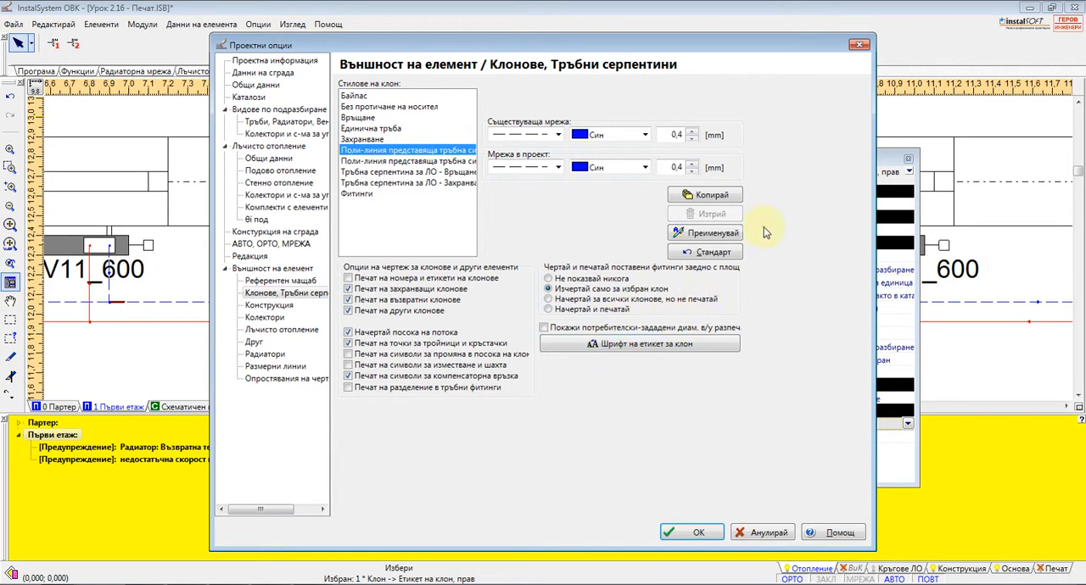
key("Down")
key("Down")
key("Down")
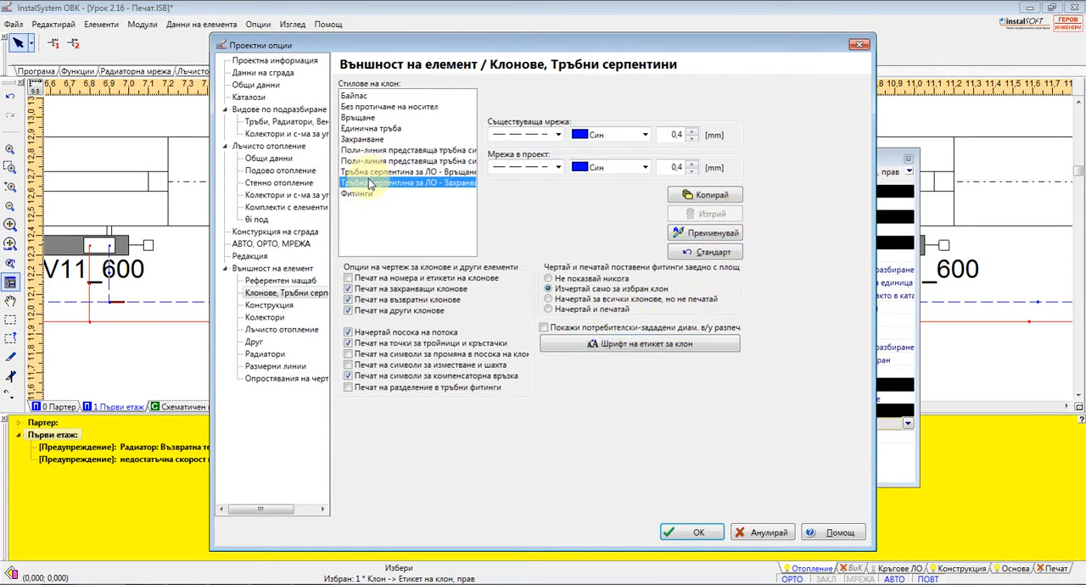
left_click(644, 136)
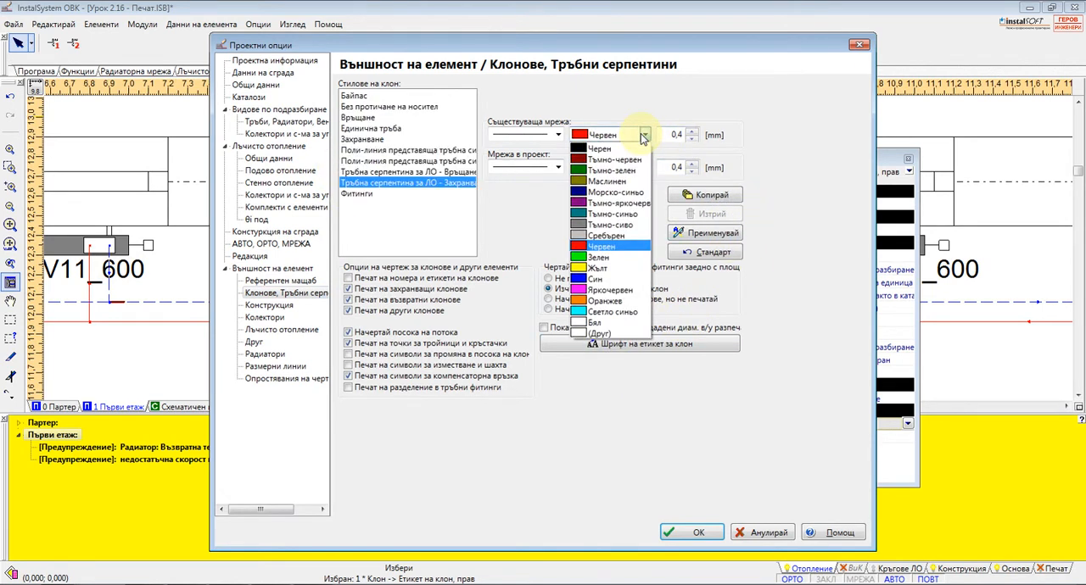
left_click(605, 235)
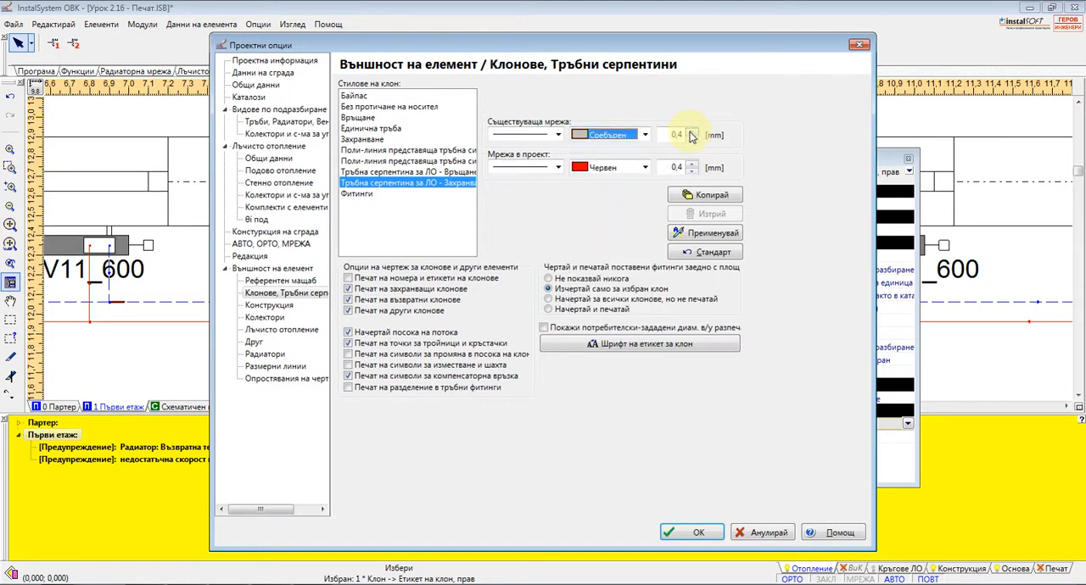
left_click(710, 234)
left_click(537, 289)
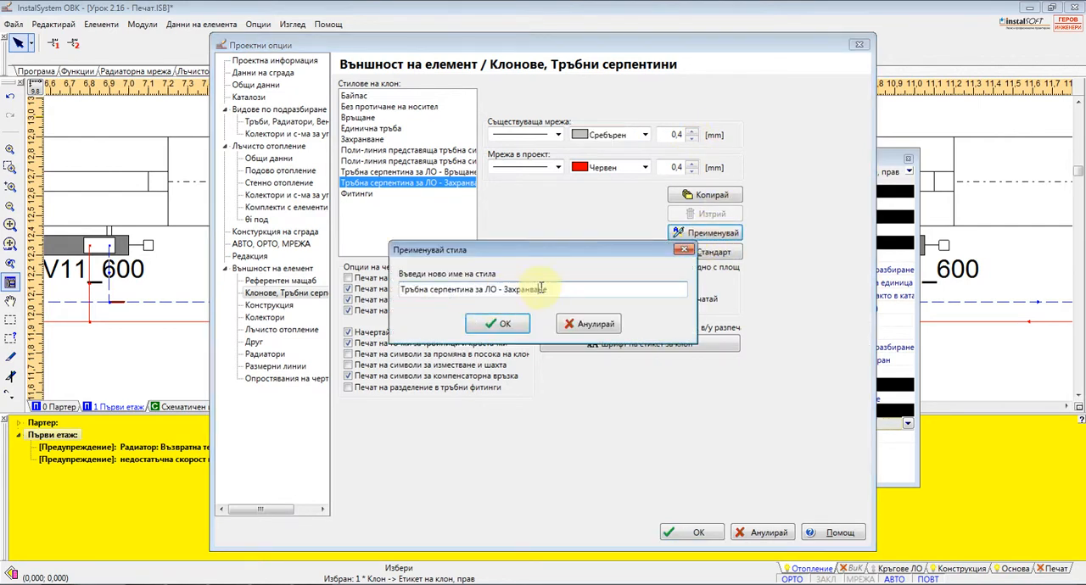
left_click(587, 323)
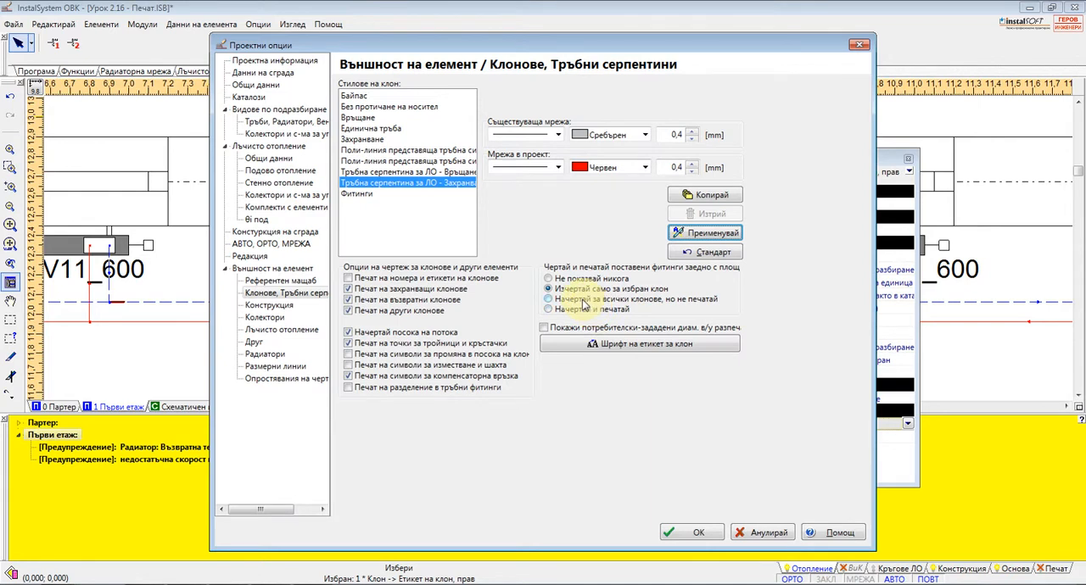
Accept Arial Regular 11 as the branch label font, toggle the display of user-defined diameters on printouts and apply the options
left_click(642, 345)
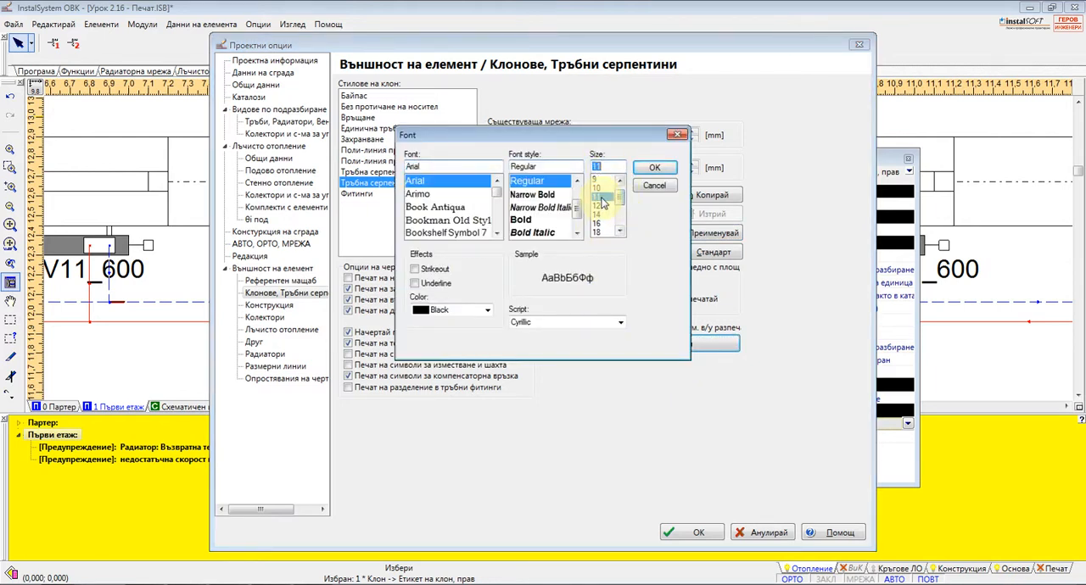
left_click(654, 167)
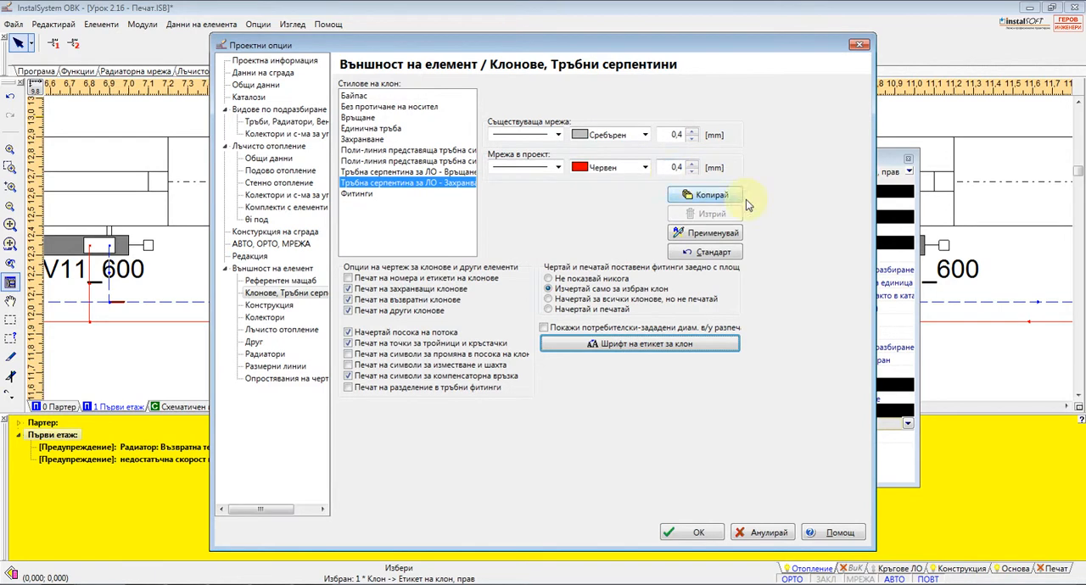
left_click(544, 328)
left_click(698, 533)
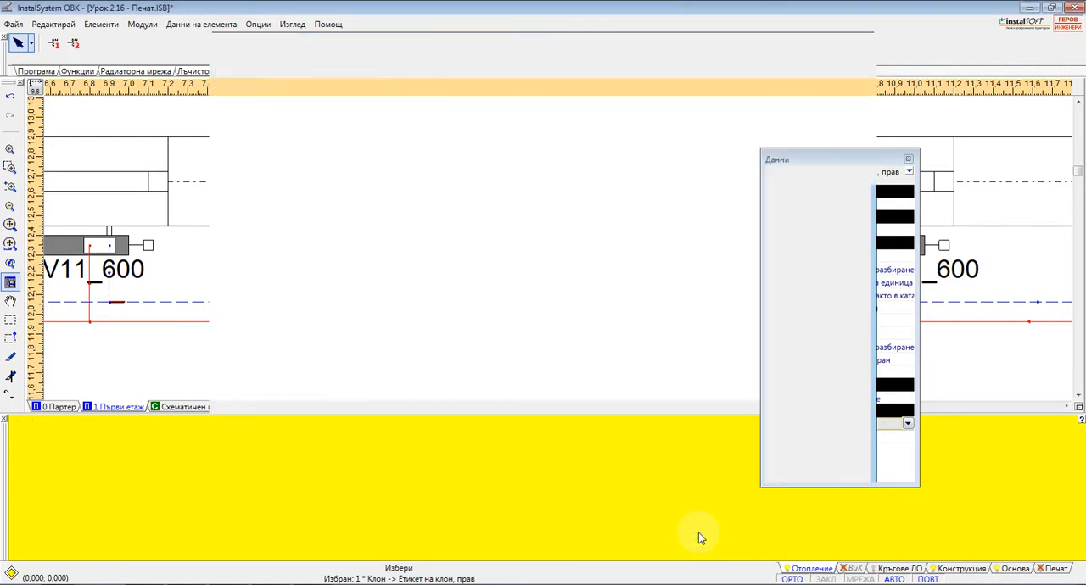
Add Пл. м/у о., Пл. м/у л. and Описание to the Помещение - етикет room label style and apply the project options
scroll(485, 339, "up", 4)
scroll(438, 319, "up", 3)
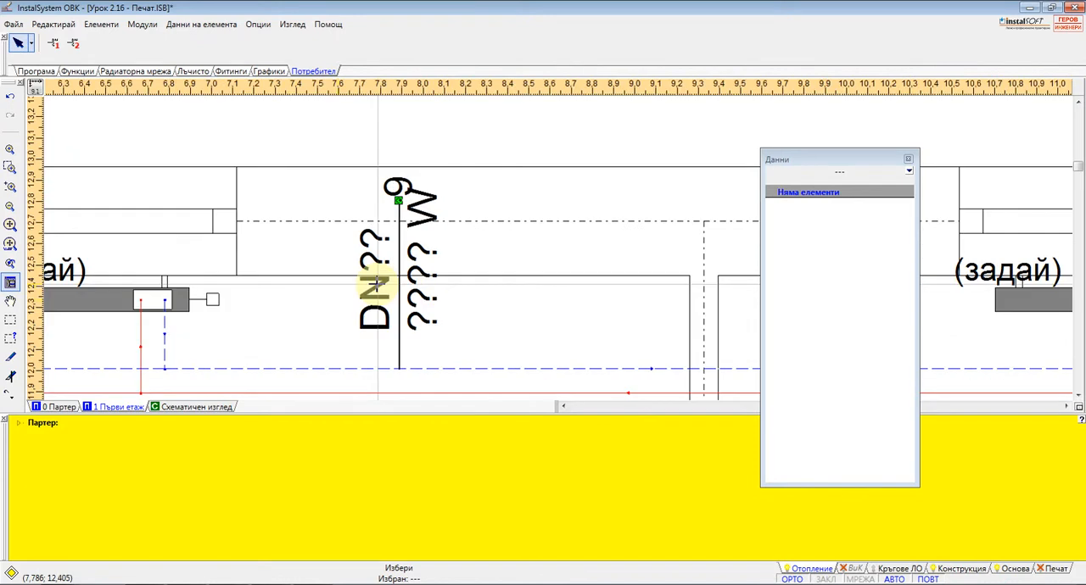
scroll(426, 289, "down", 2)
scroll(391, 310, "up", 2)
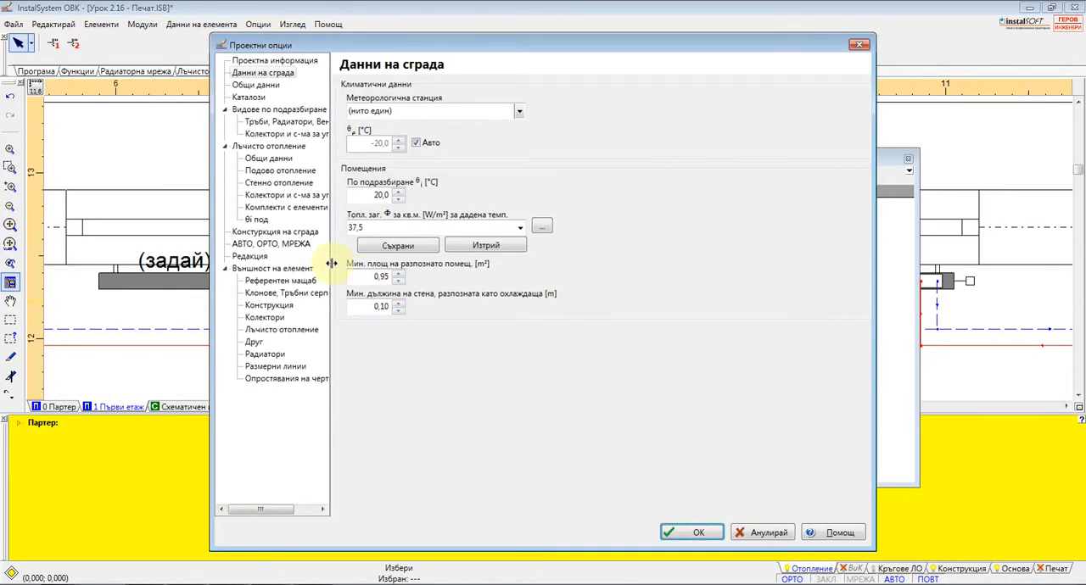
left_click(264, 295)
left_click(264, 309)
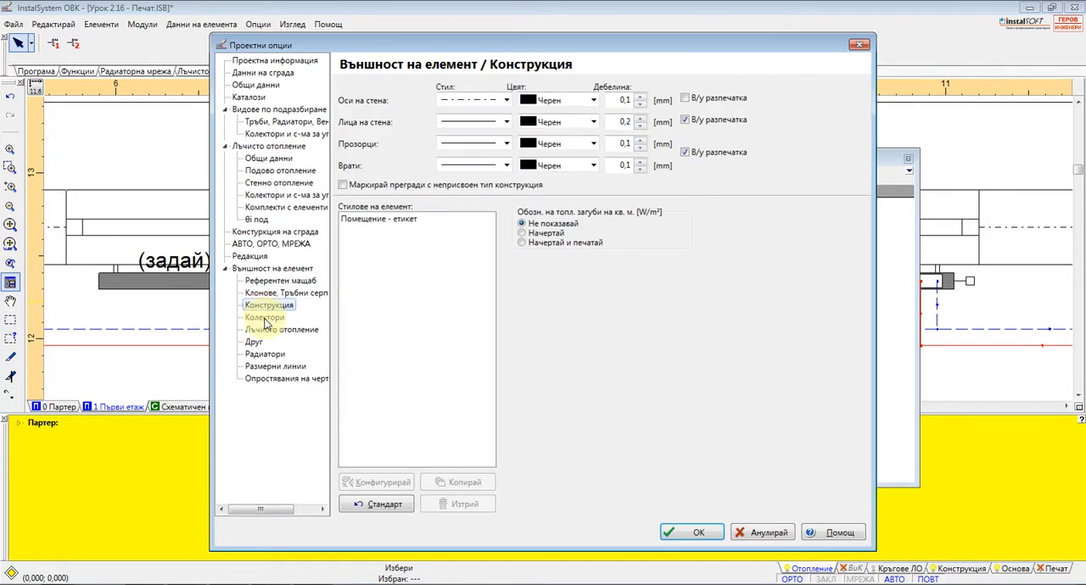
left_click(365, 219)
left_click(363, 480)
left_click(288, 162)
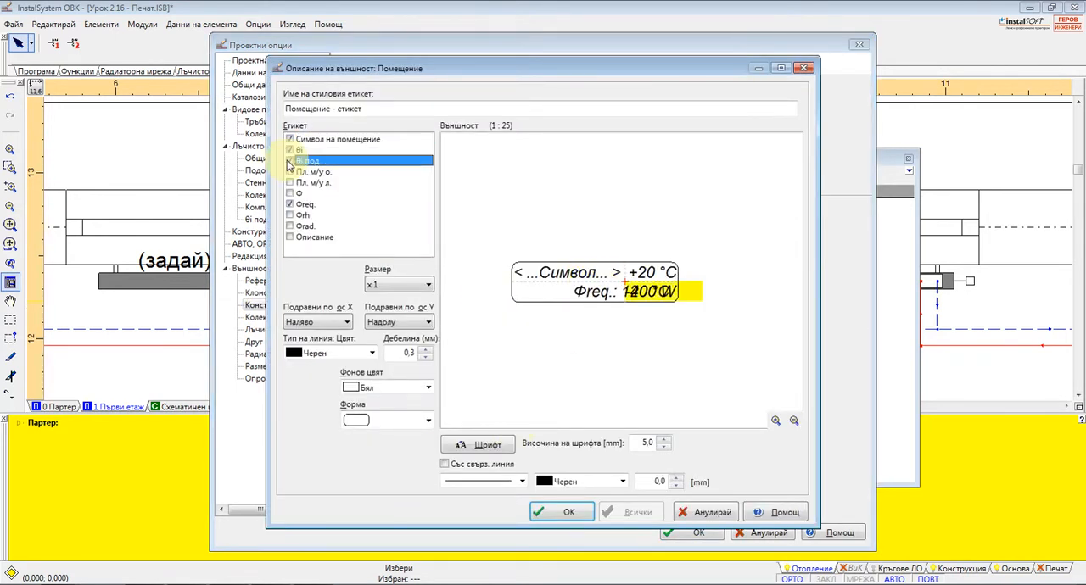
left_click(289, 172)
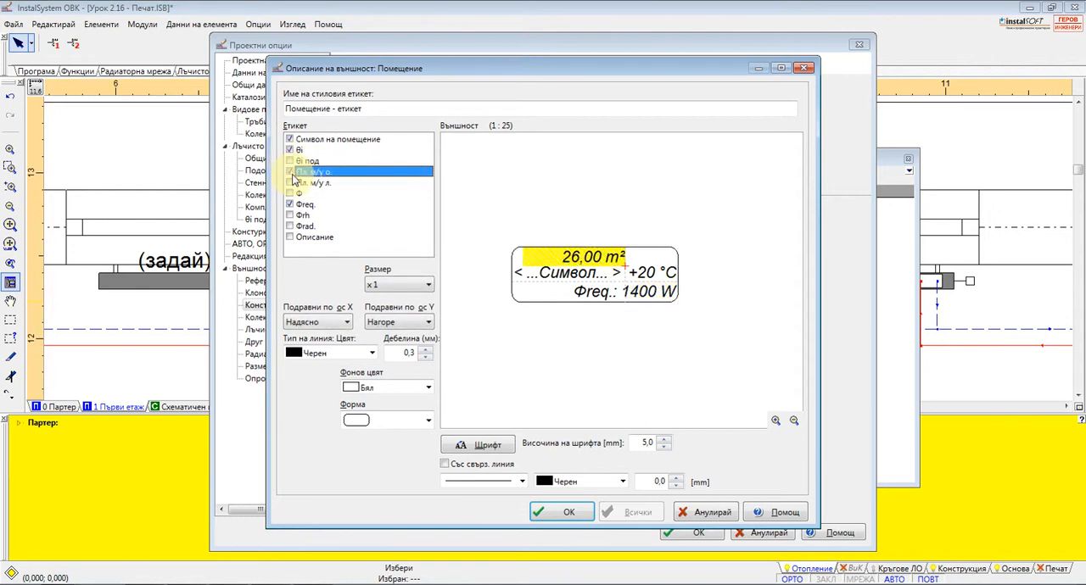
left_click(291, 184)
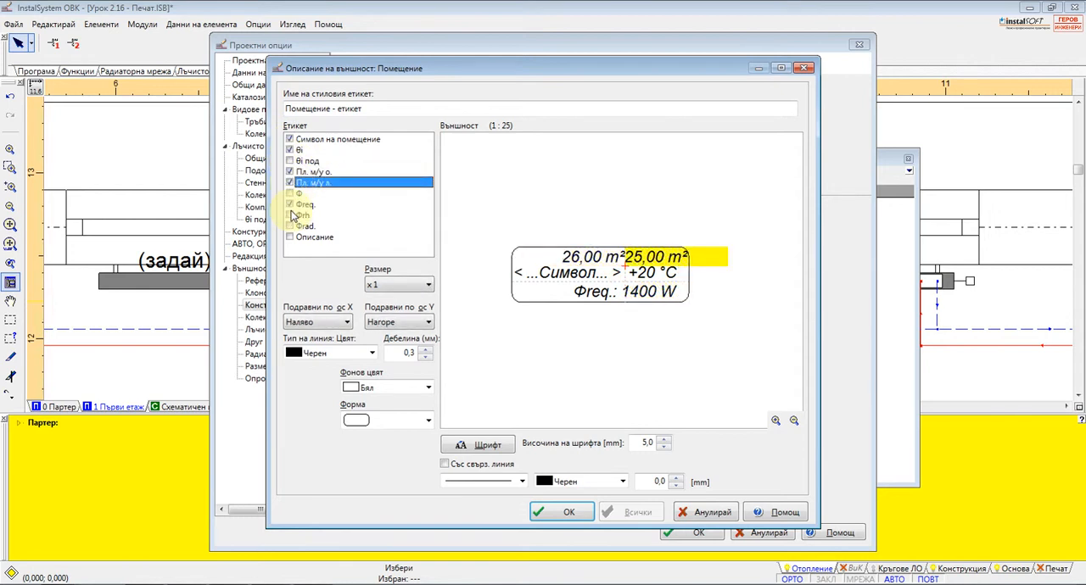
left_click(289, 238)
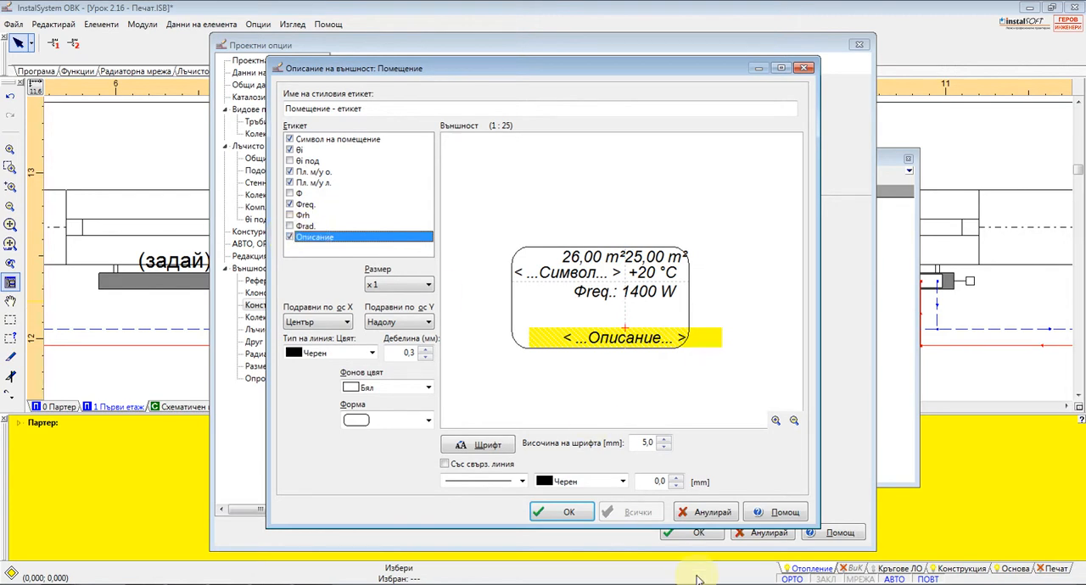
left_click(582, 513)
left_click(698, 533)
Examine the room labels on the plan and the appearance settings for collectors, radiant heating and other elements
scroll(497, 305, "down", 4)
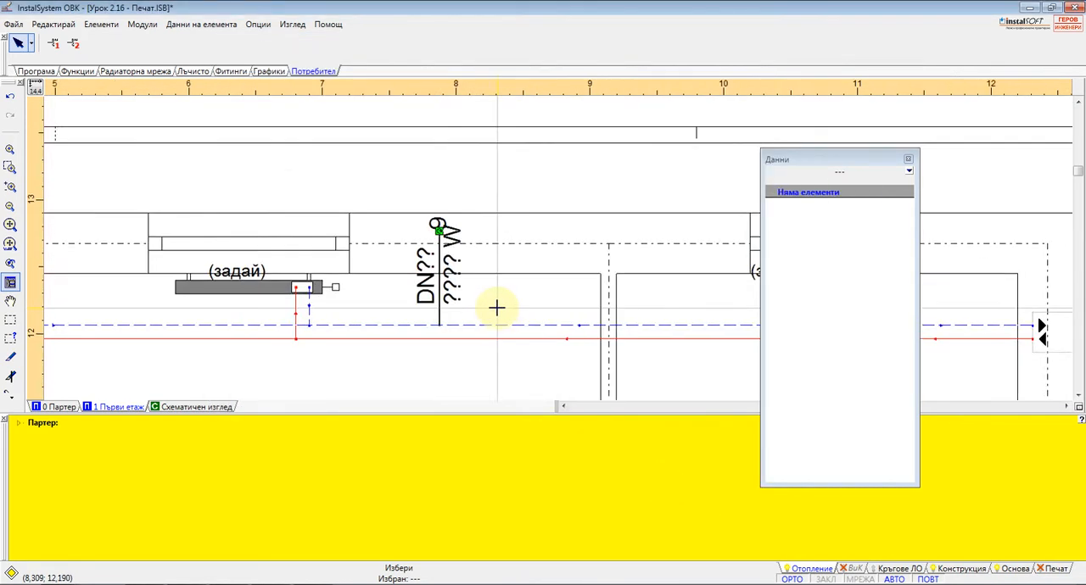
scroll(445, 223, "down", 4)
scroll(380, 280, "up", 3)
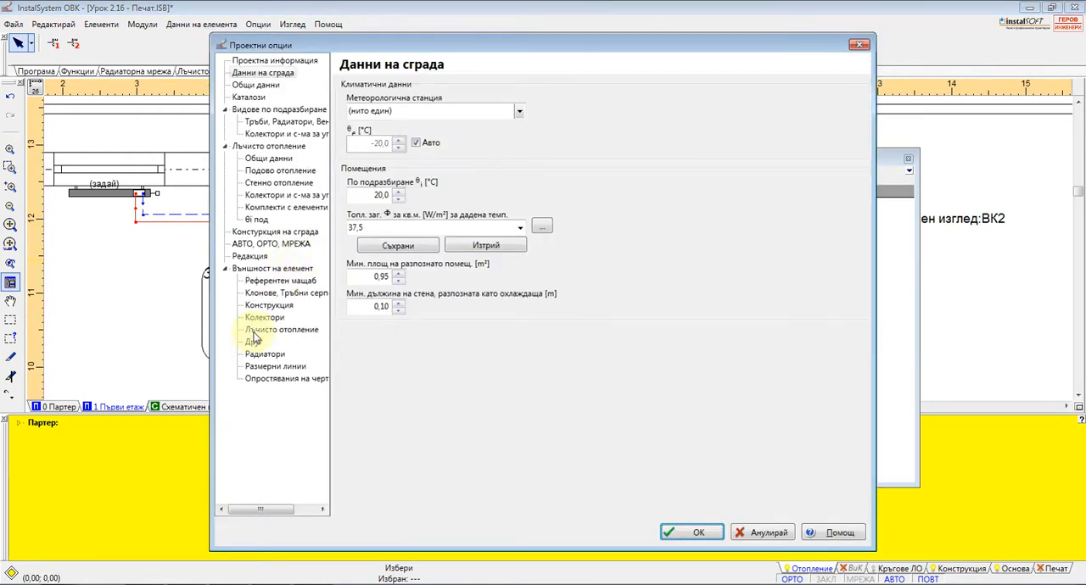
left_click(261, 292)
left_click(260, 318)
left_click(263, 329)
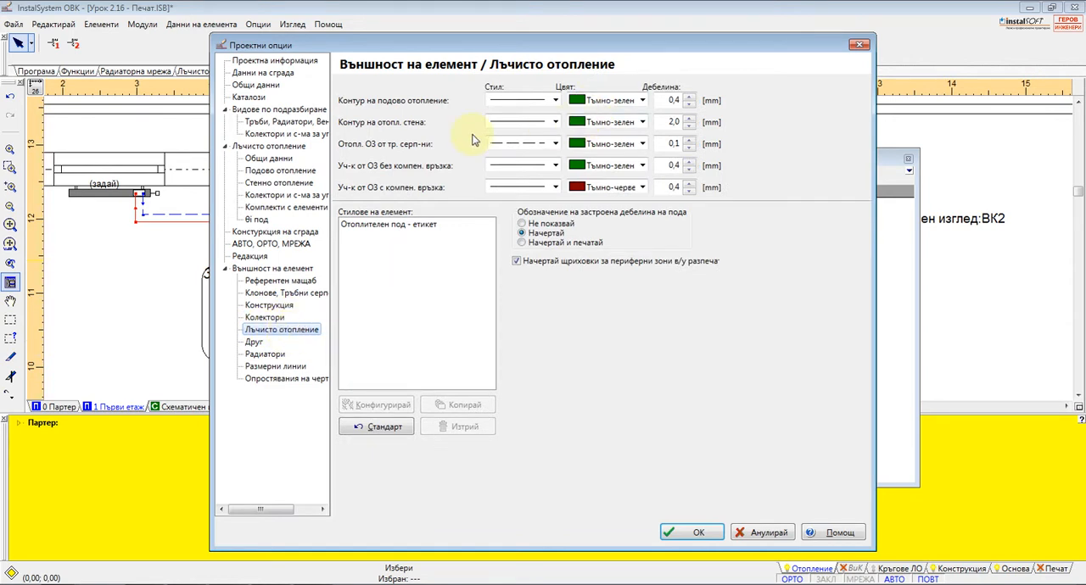
left_click(254, 342)
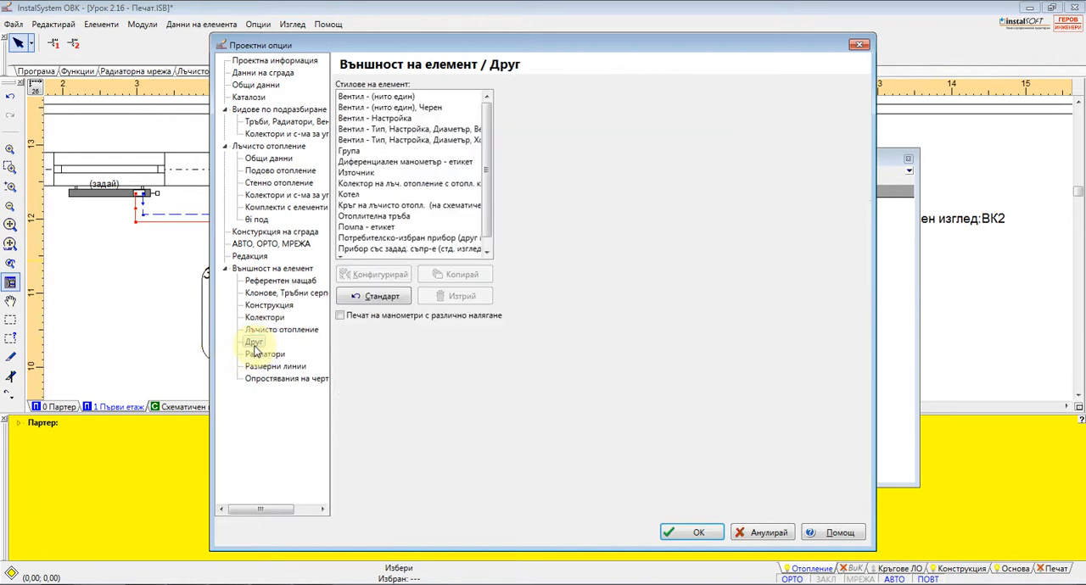
left_click(364, 140)
left_click(357, 162)
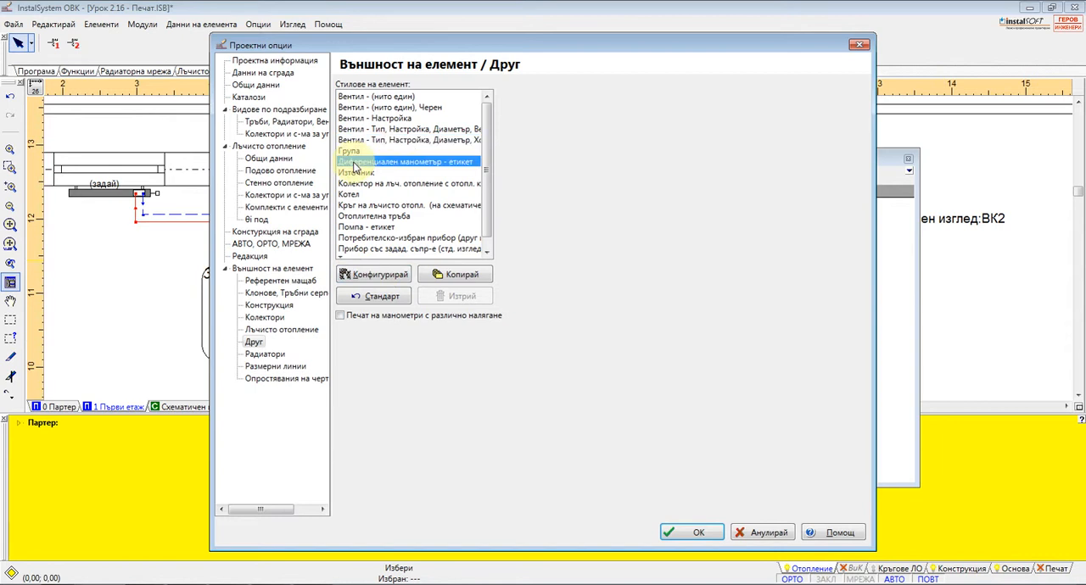
Try to add Тип, Настройка and Напор/Серводвигател to the label of the valve style Вентил - (нито един)
left_click(351, 96)
left_click(381, 280)
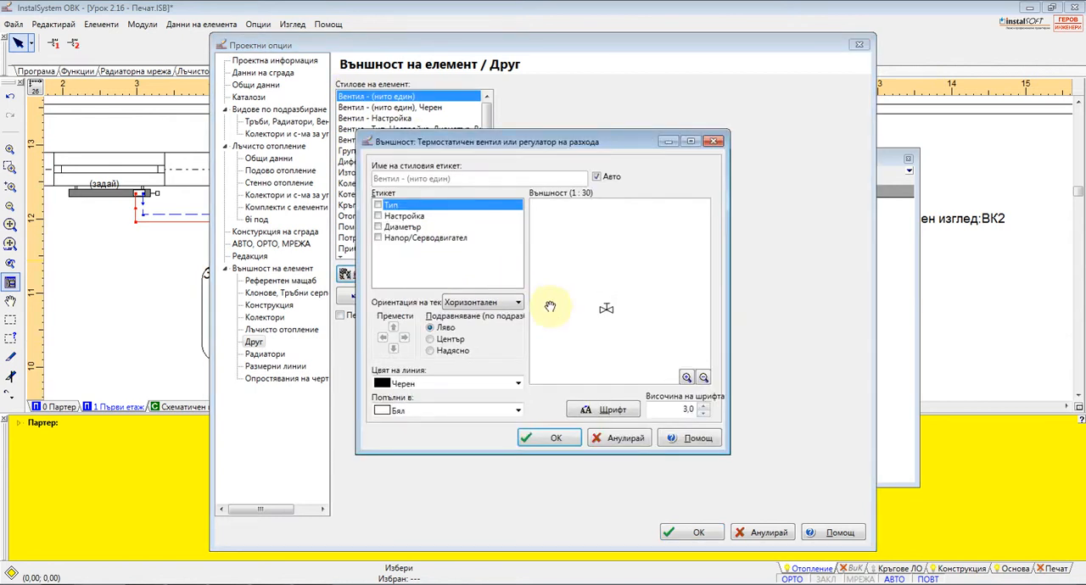
left_click(377, 215)
left_click(381, 238)
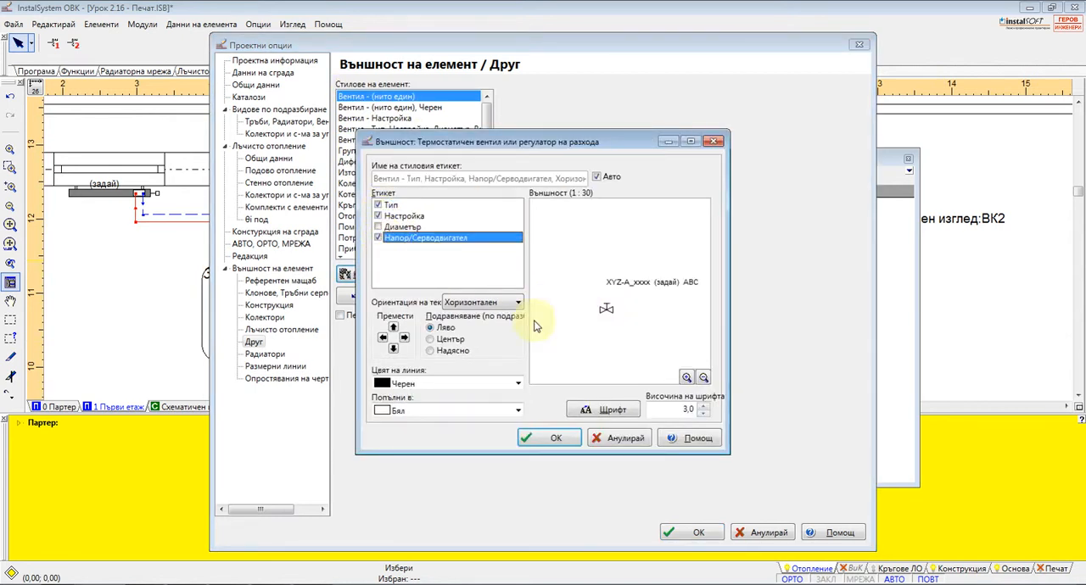
left_click(625, 441)
left_click(280, 379)
left_click(767, 533)
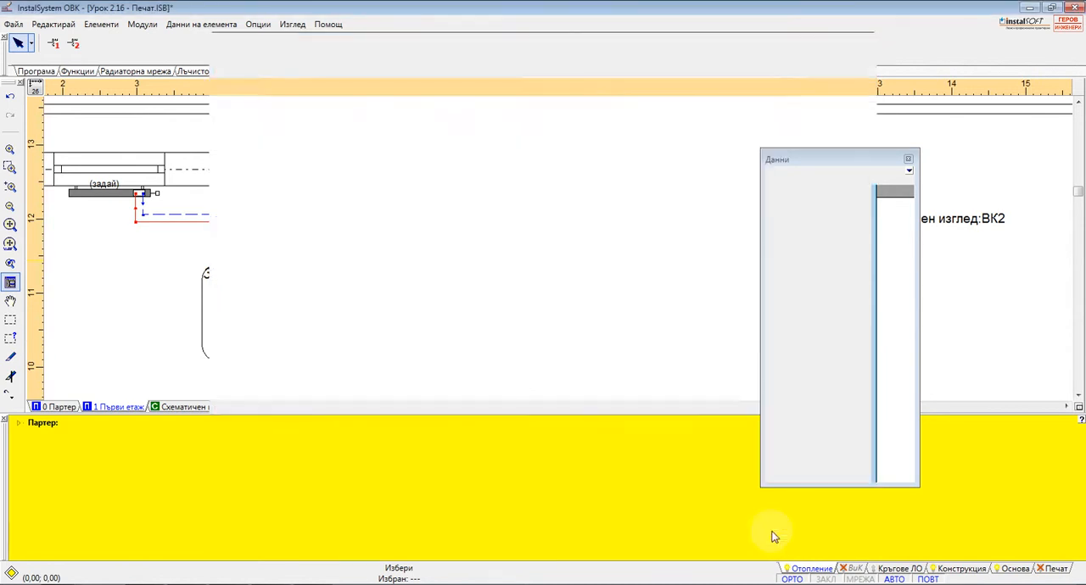
Open the Конфигурирай settings and examine the functions in the Елементи, Радиаторна мрежа, Прибори, Битово-фекална канализация and Графики toolbars and the Фитинги command category
left_click(258, 24)
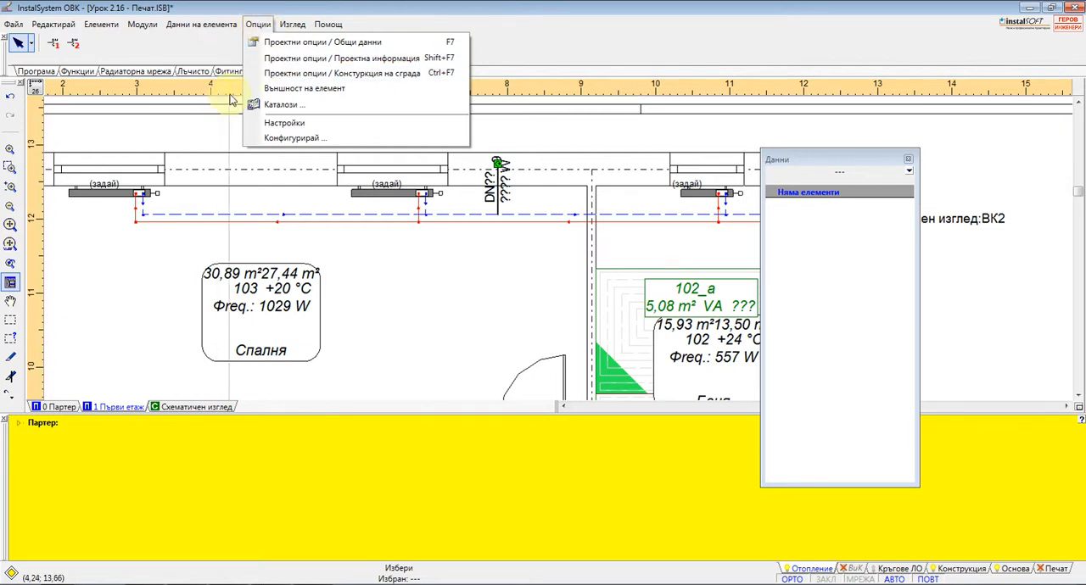
left_click(292, 138)
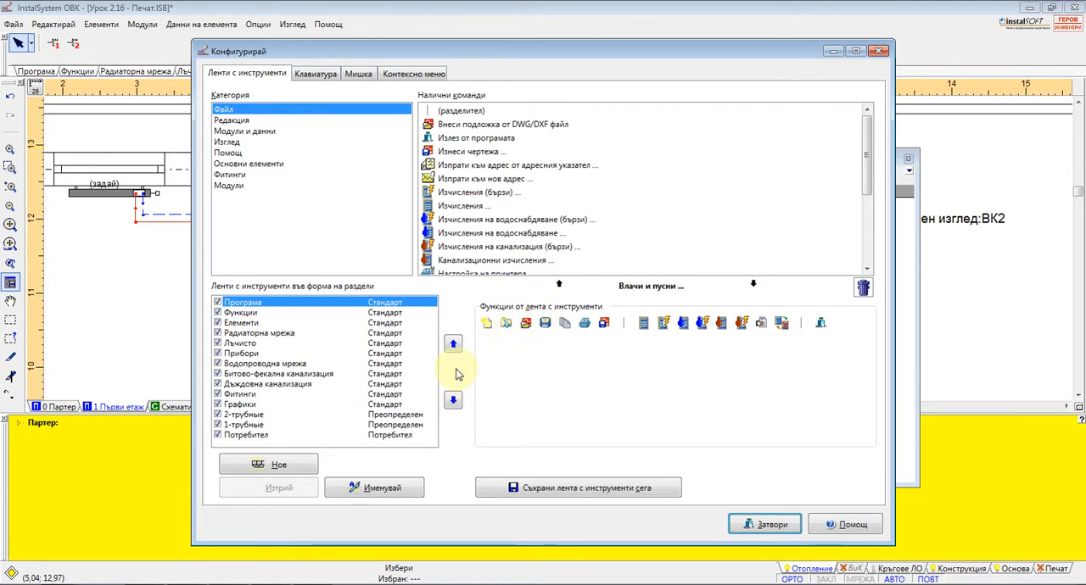
left_click(249, 324)
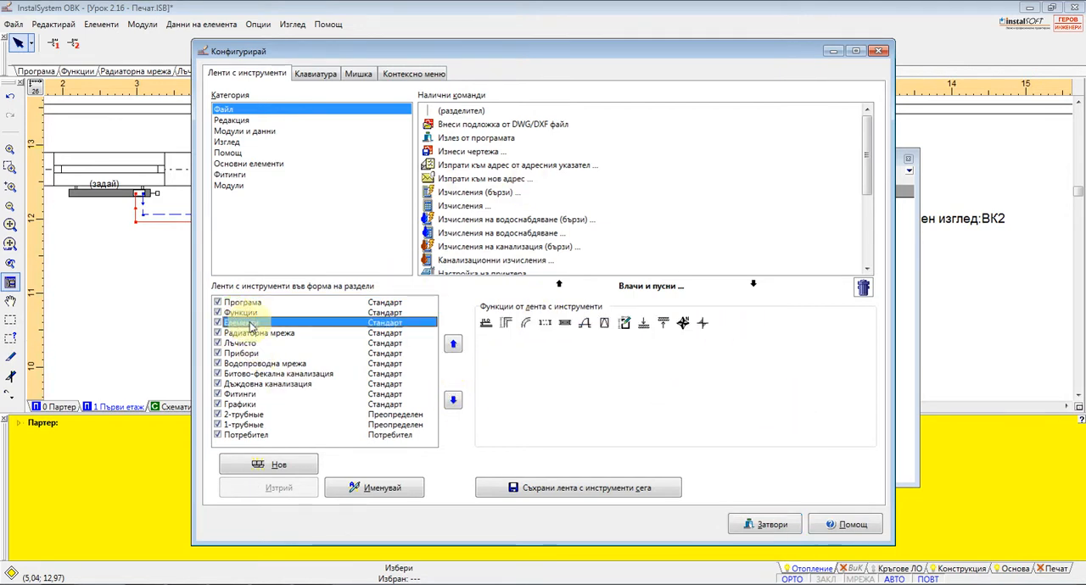
left_click(246, 334)
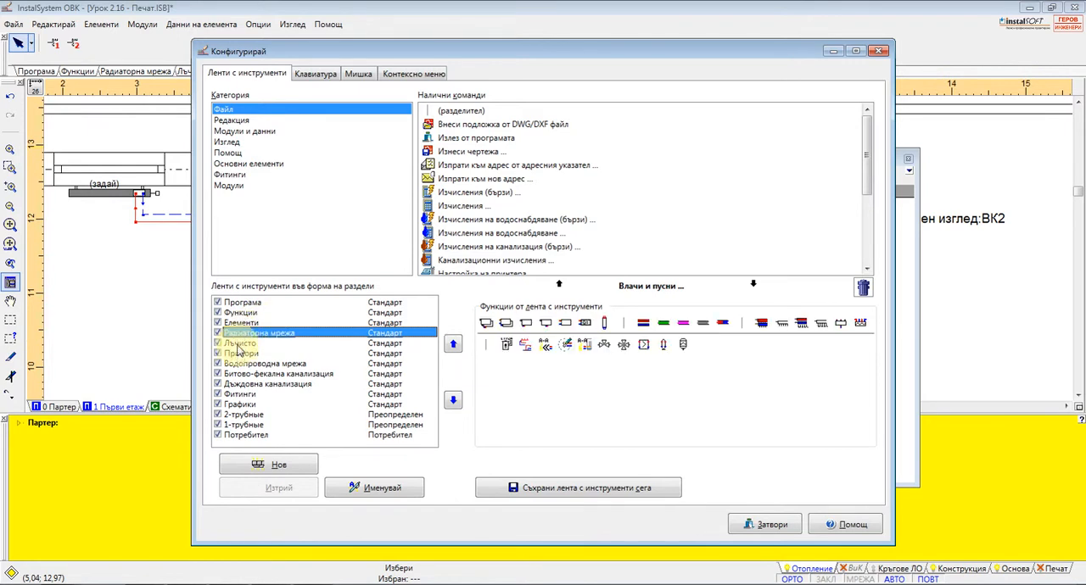
left_click(239, 353)
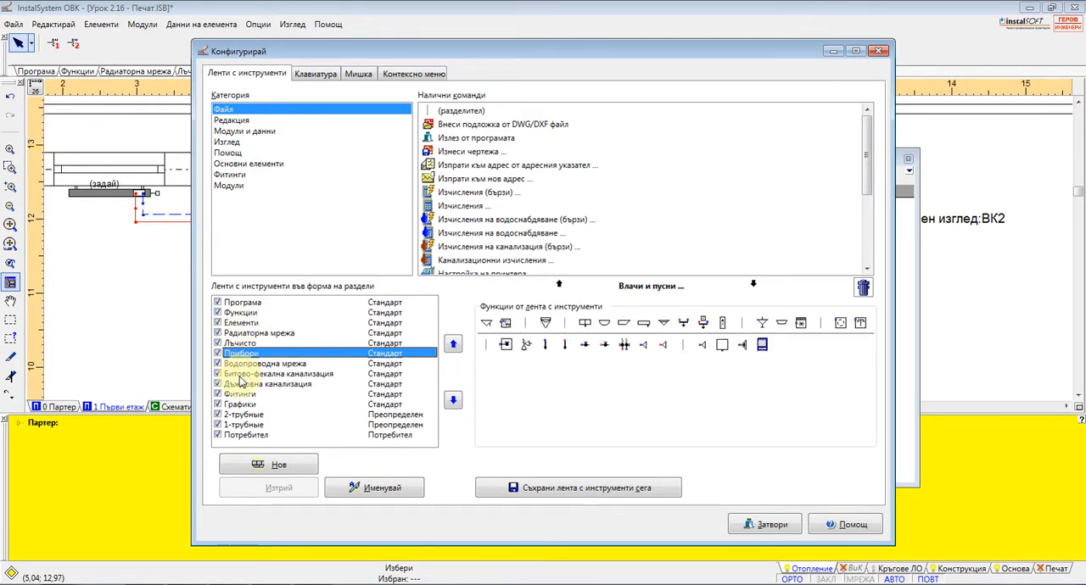
left_click(237, 374)
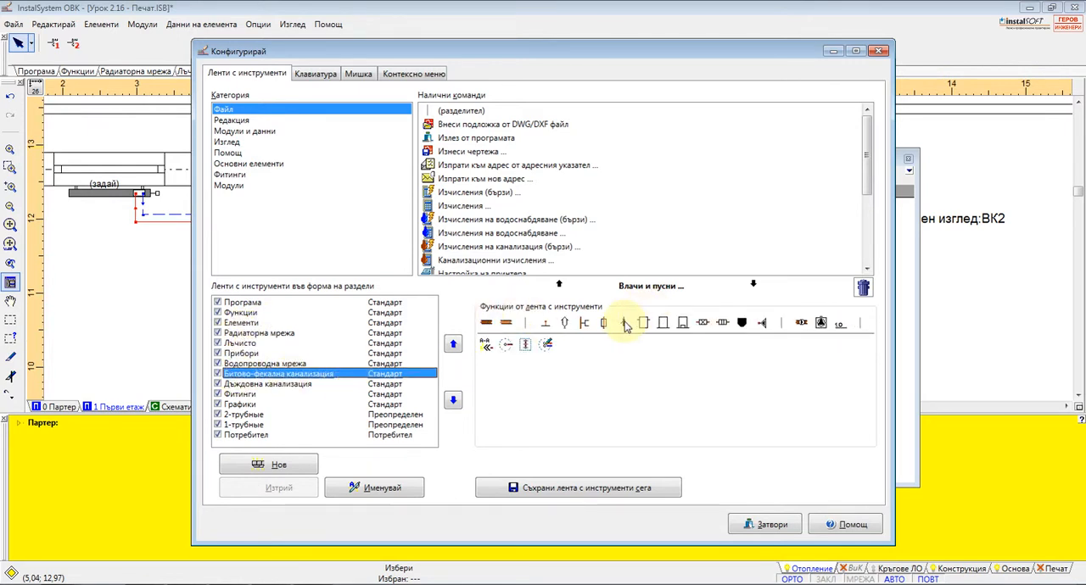
left_click(236, 175)
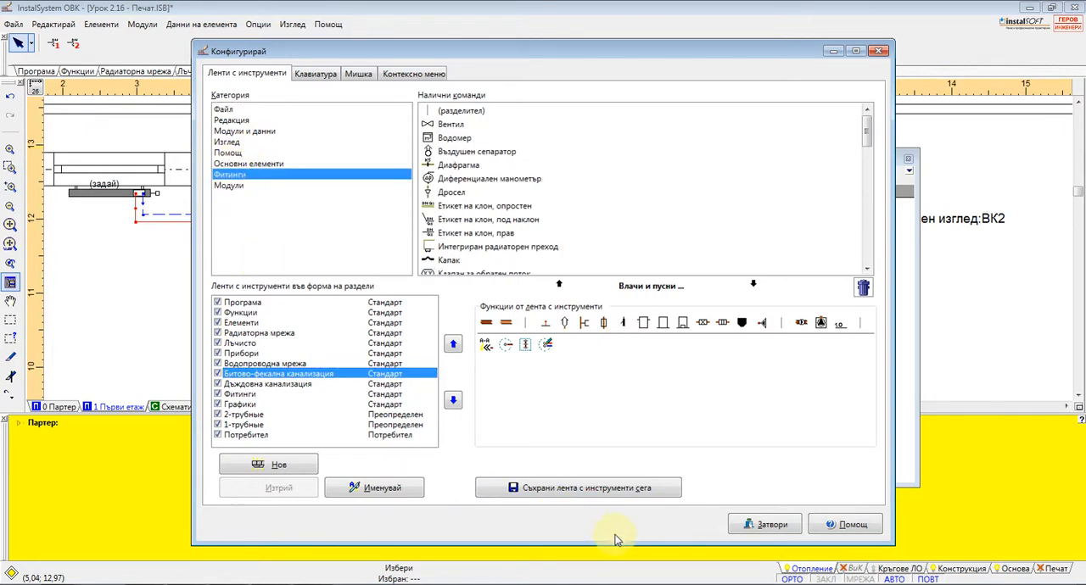
left_click(240, 405)
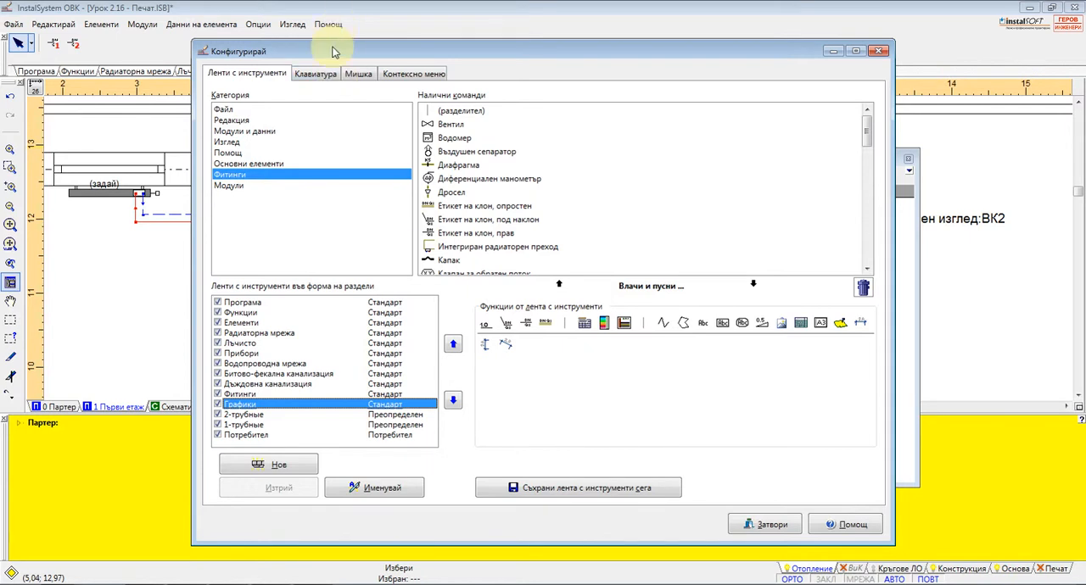
Add the Автоматично присъедини прибори command from the Редакция category to the context menu
left_click(315, 74)
left_click(407, 75)
left_click(297, 120)
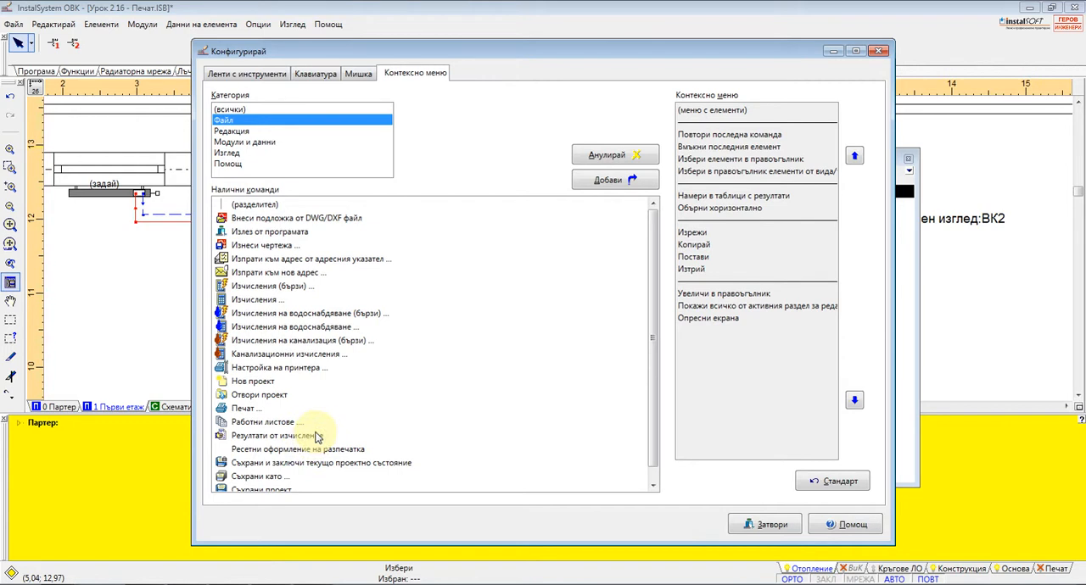
left_click(242, 132)
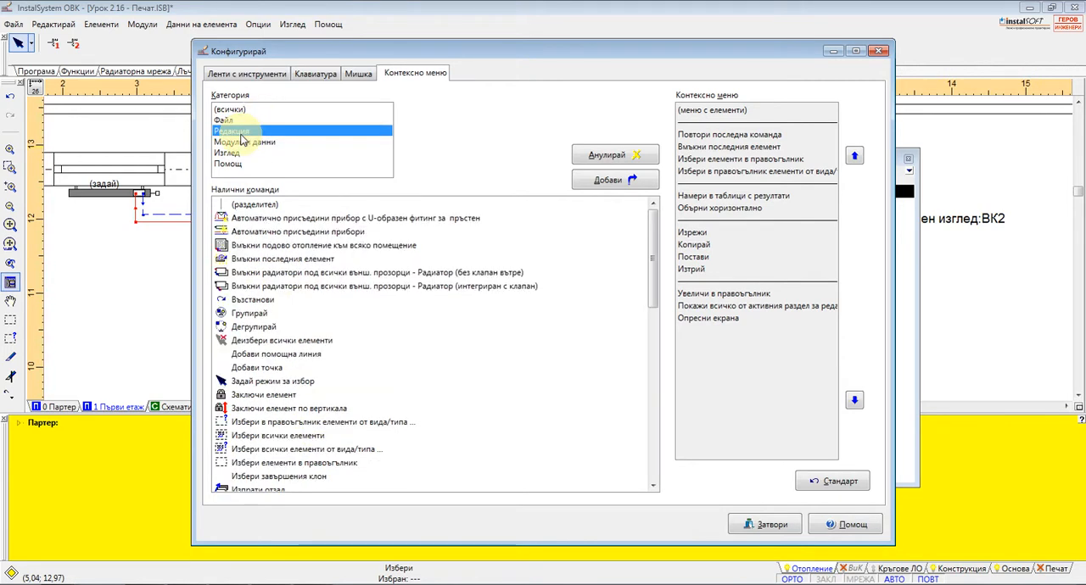
mouse_move(657, 256)
left_mouse_down()
mouse_move(655, 277)
mouse_move(654, 243)
left_mouse_up()
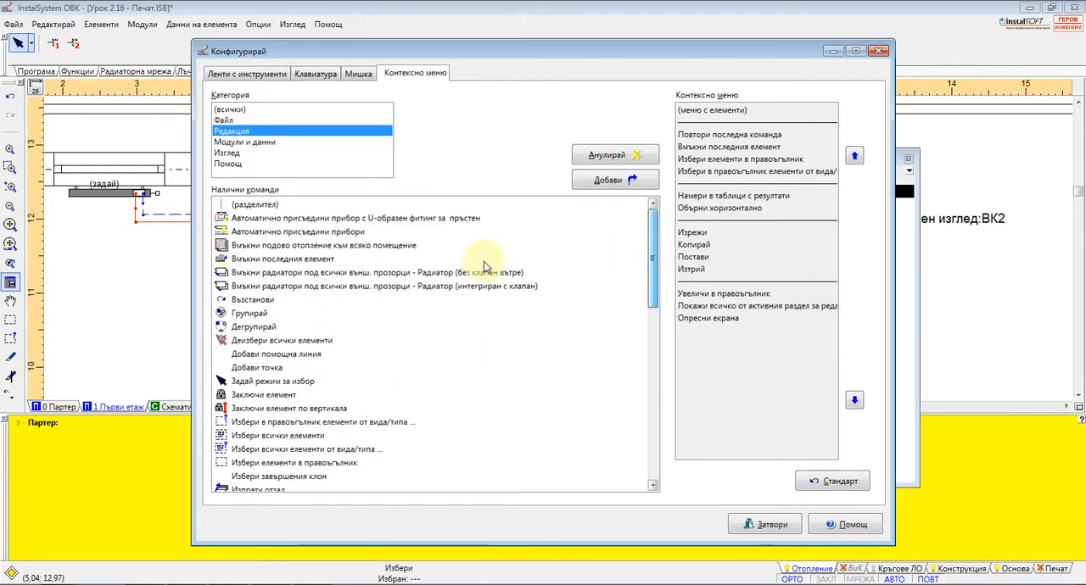
left_click(268, 233)
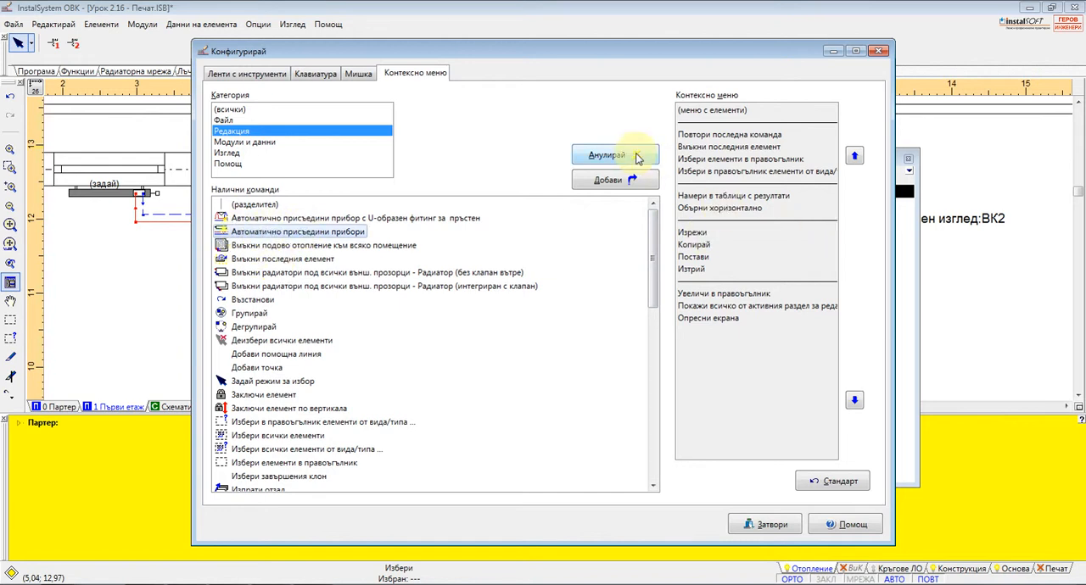
left_click(629, 181)
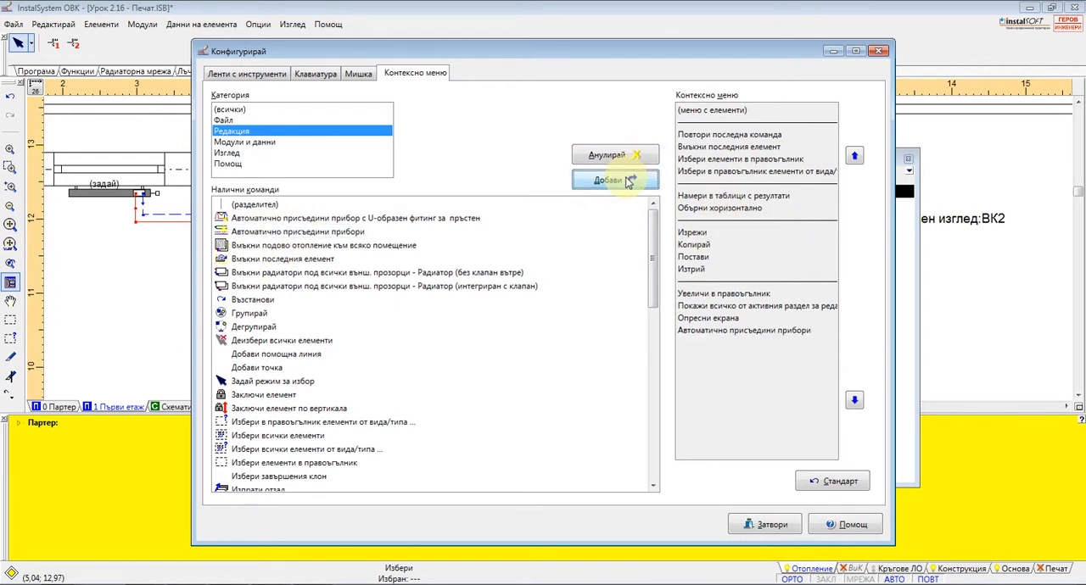
Add Вмъкни подово отопление към всяко помещение and the Радиатор (интегриран с клапан) window-radiator command to the context menu and close the configuration
left_click(272, 247)
left_click(632, 181)
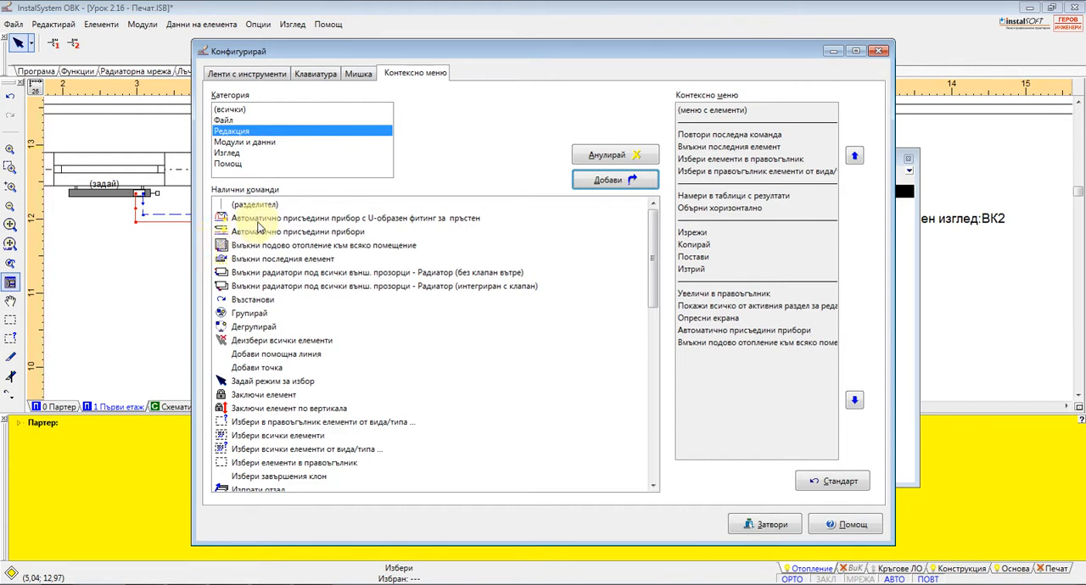
left_click(258, 289)
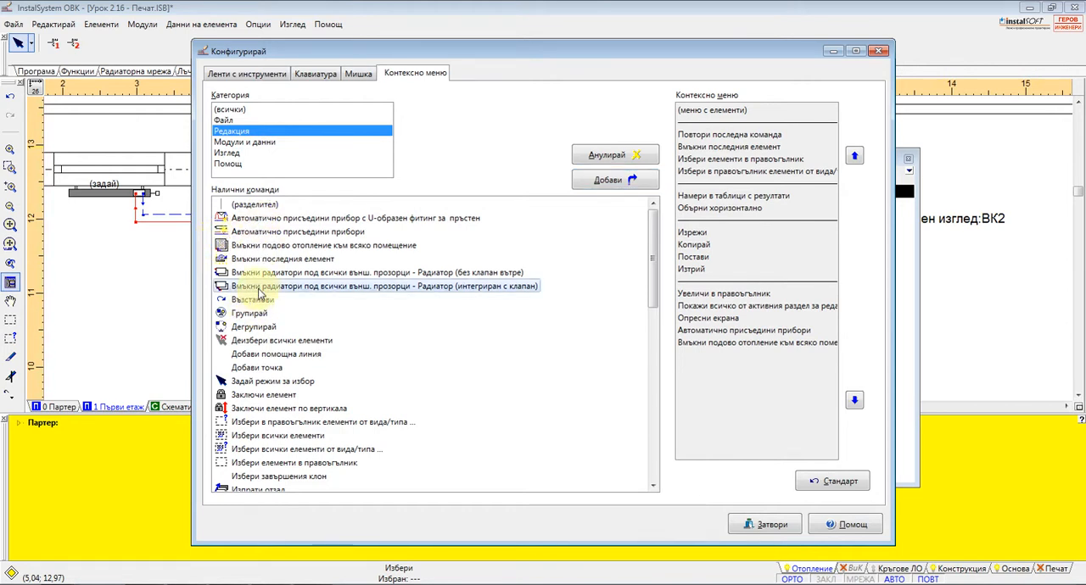
left_click(614, 180)
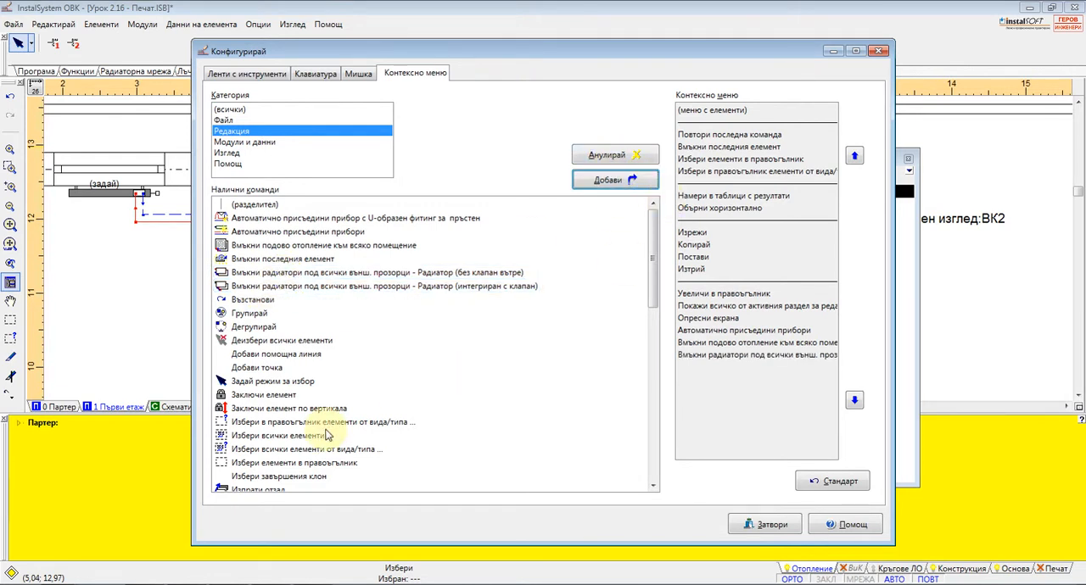
mouse_move(654, 274)
left_mouse_down()
mouse_move(659, 458)
mouse_move(650, 441)
left_mouse_up()
left_click(763, 525)
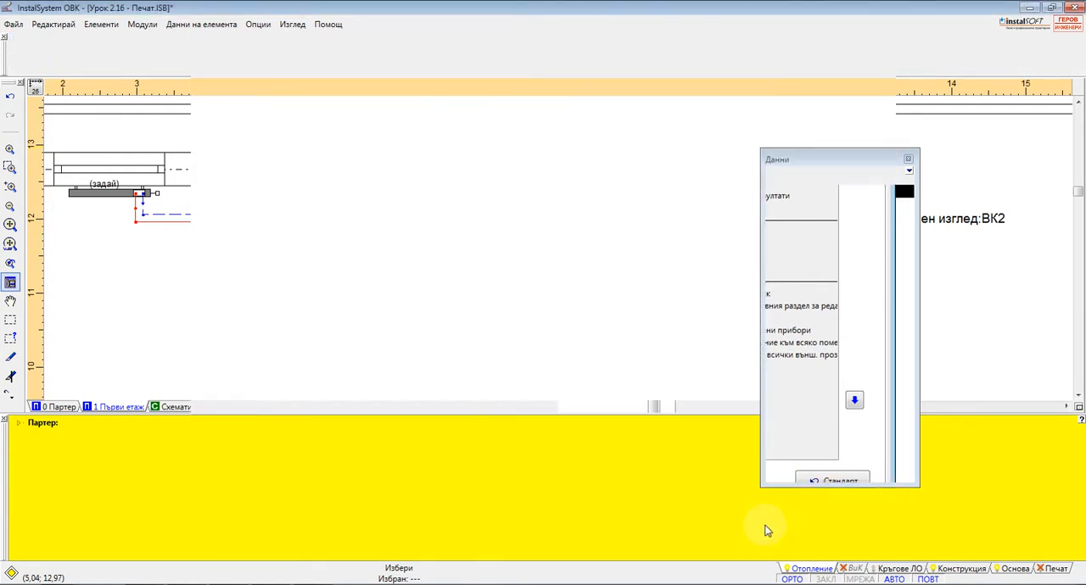
Check the newly added commands in the drawing's context menu
scroll(520, 294, "down", 2)
right_click(374, 164)
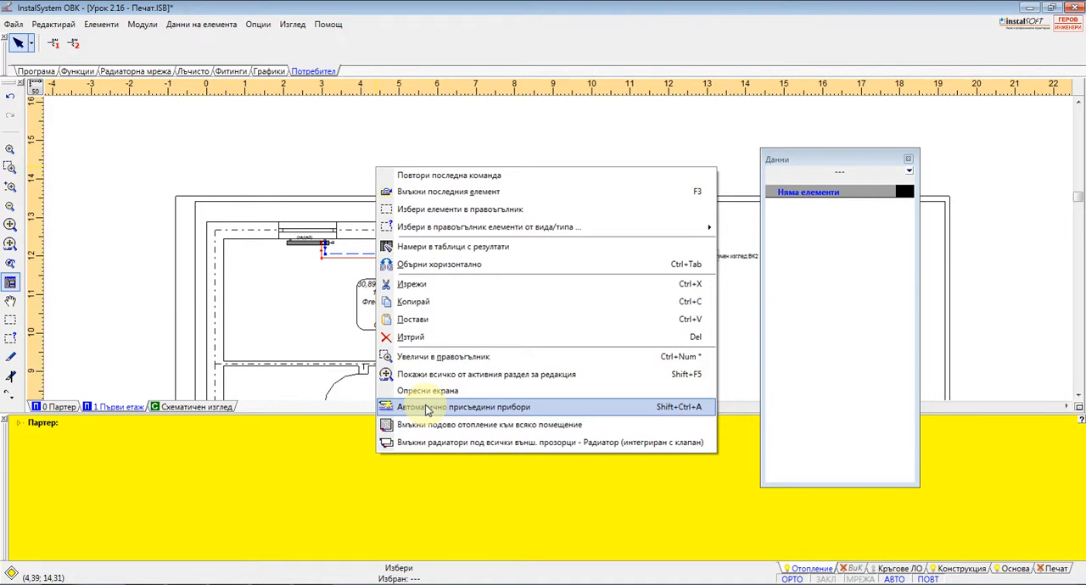
left_click(428, 408)
Review the full set of Изглед commands and show the calculation results (Резултати от изчисление)
left_click(295, 25)
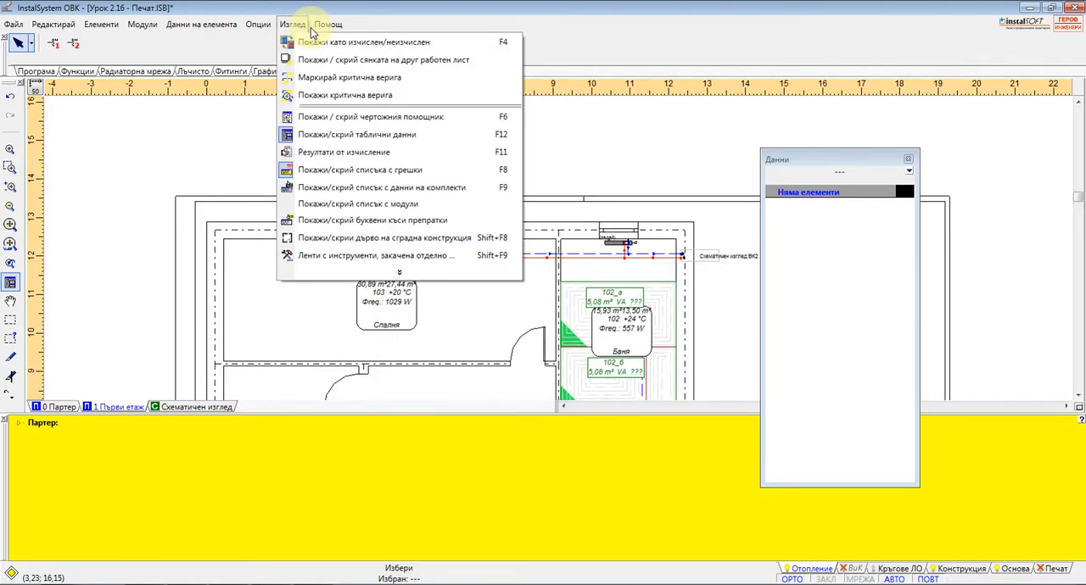
left_click(397, 275)
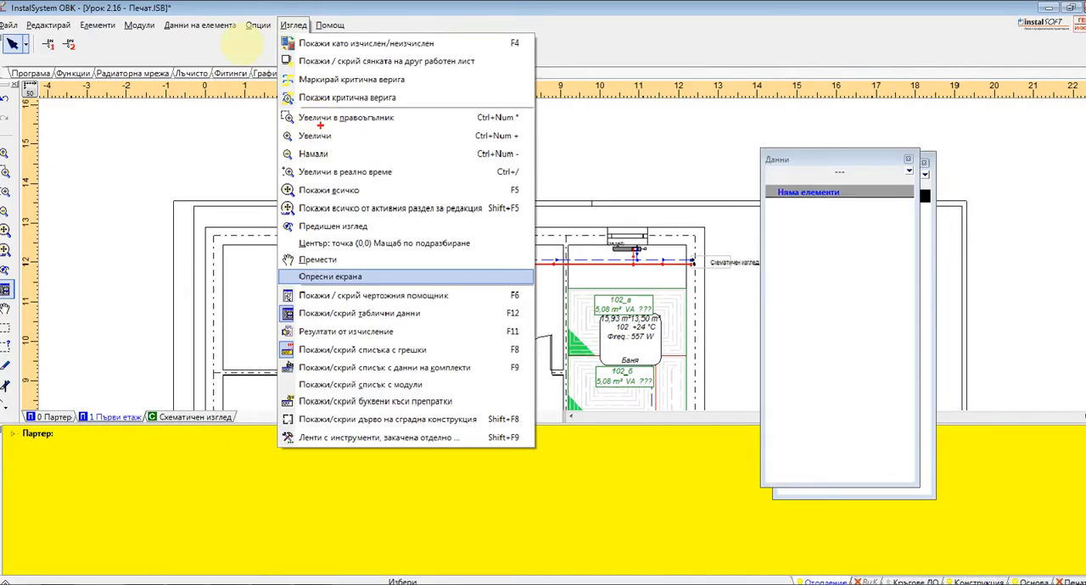
left_click(237, 86)
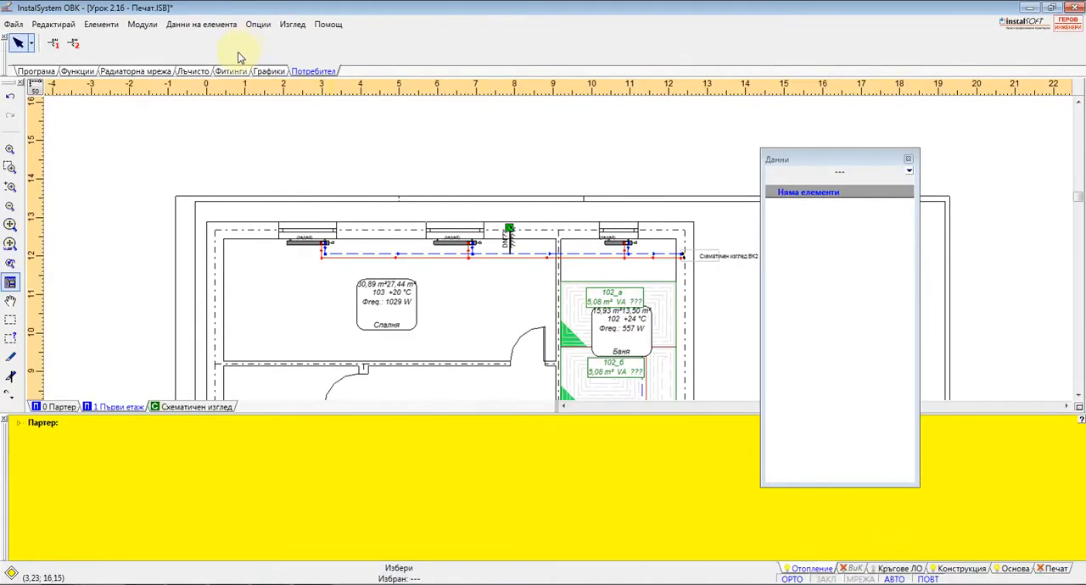
left_click(292, 25)
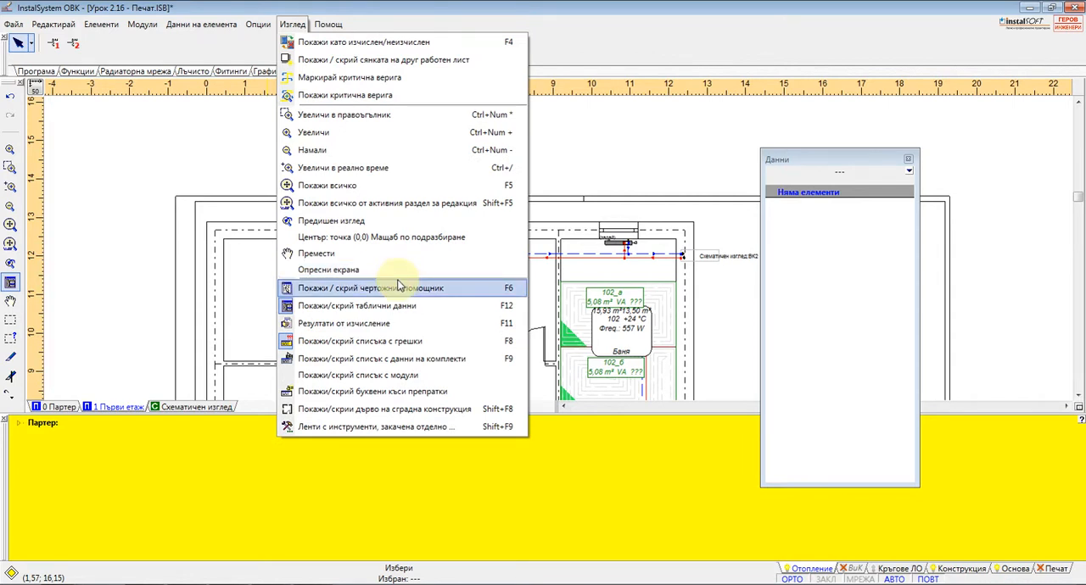
left_click(386, 323)
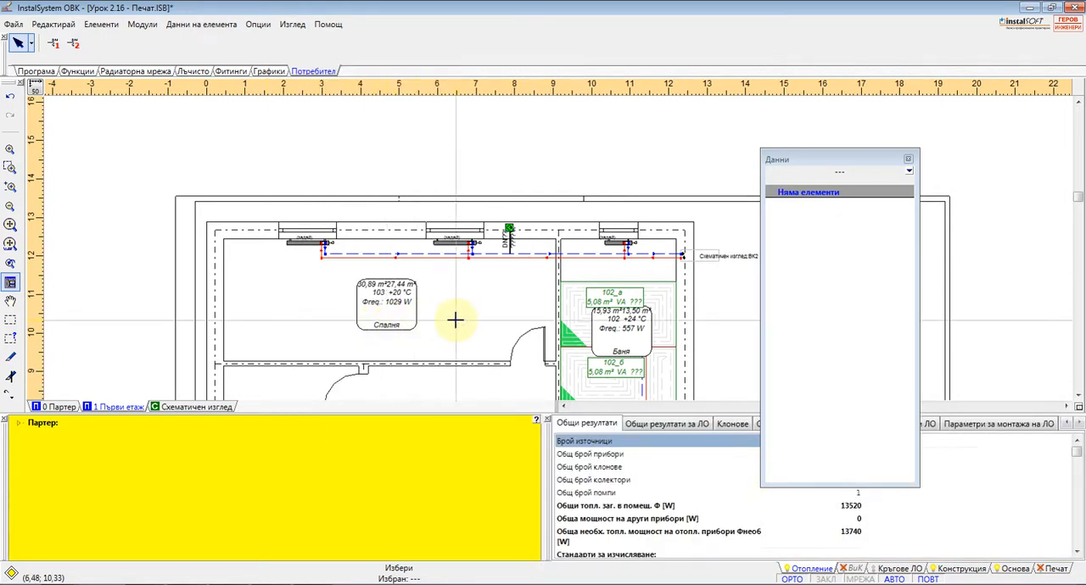
Close the Данни window, move the calculation results above the error list, and close both of those lists
left_click(906, 158)
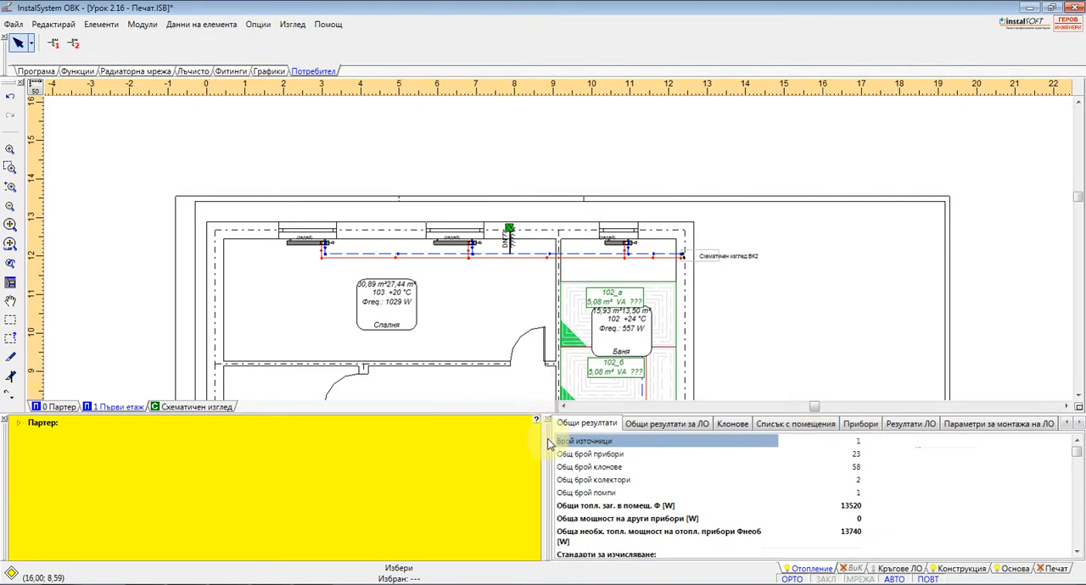
left_click_drag(547, 441, 314, 433)
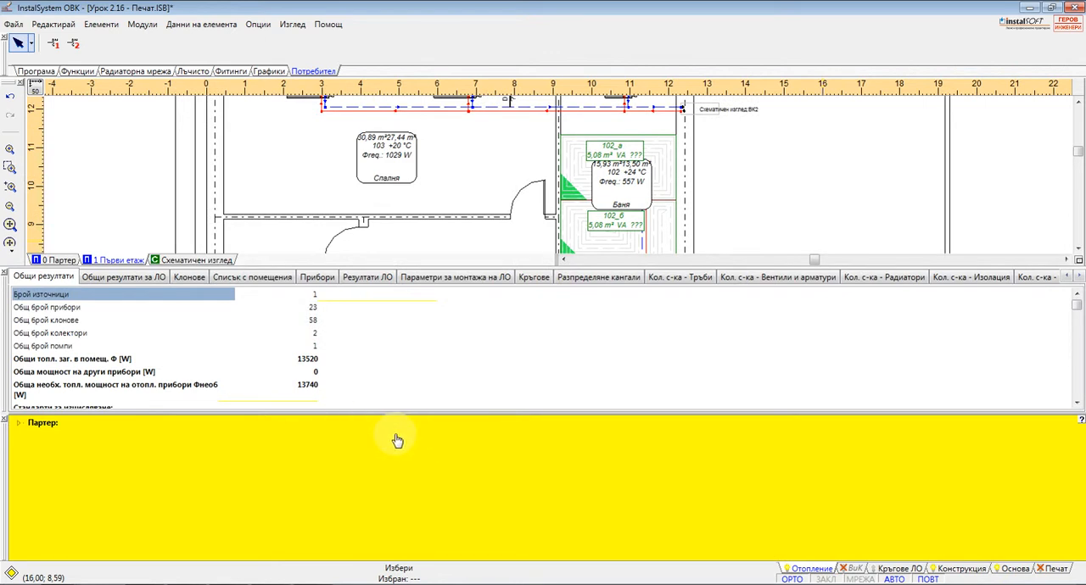
left_click(5, 421)
left_click(5, 421)
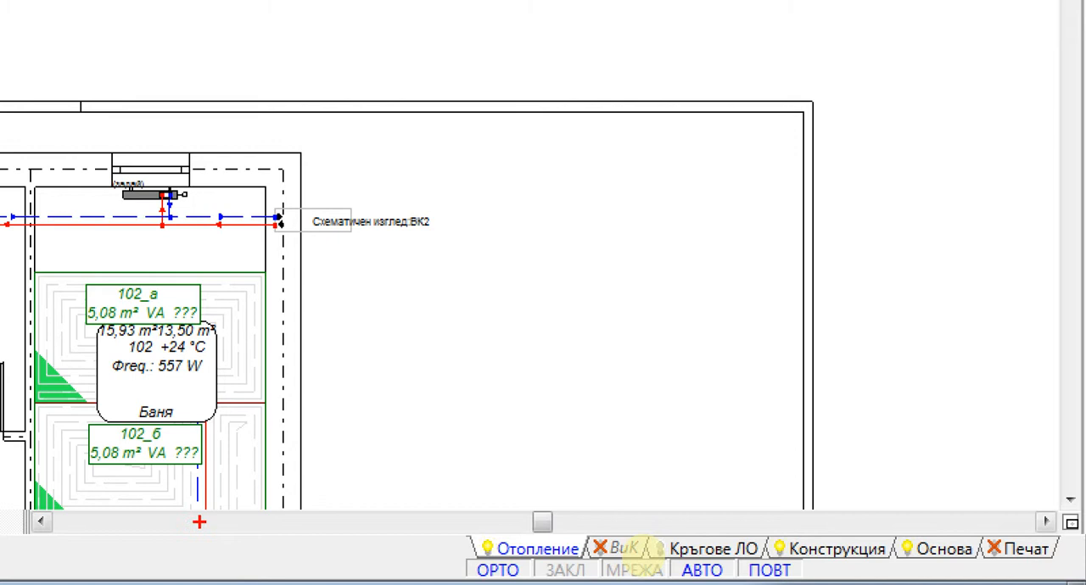
mouse_move(434, 498)
left_mouse_down()
mouse_move(474, 570)
mouse_move(937, 579)
mouse_move(1071, 547)
mouse_move(853, 487)
mouse_move(477, 488)
mouse_move(437, 498)
left_mouse_up()
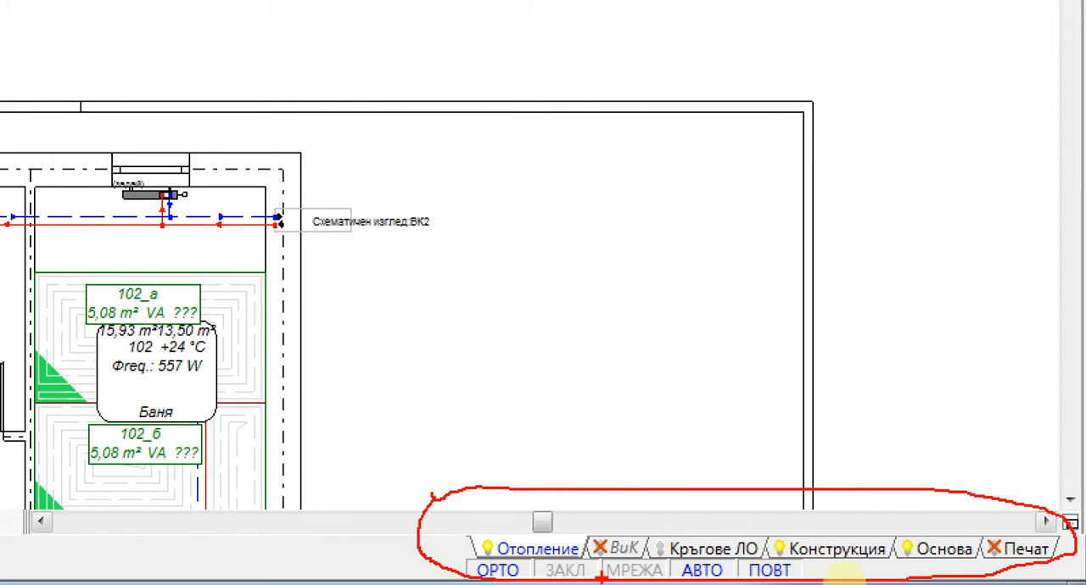
left_click_drag(475, 556, 578, 556)
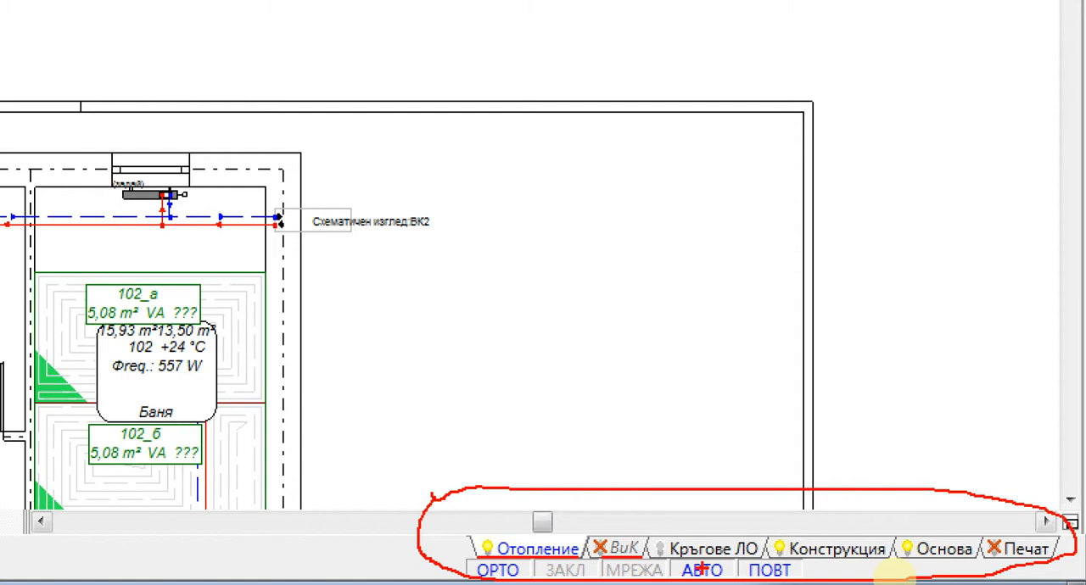
left_click_drag(660, 558, 766, 557)
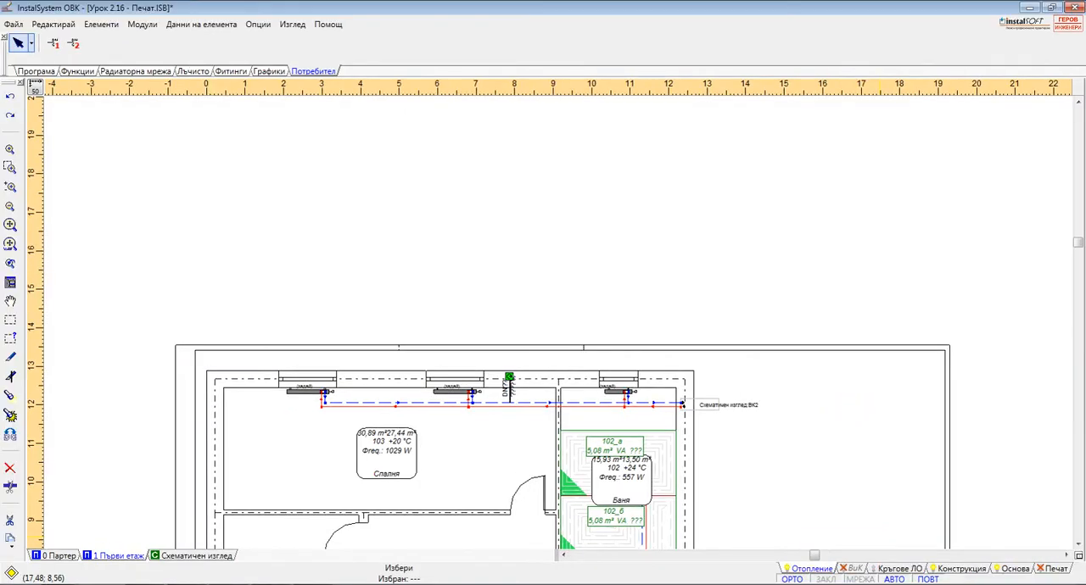
Make Кръгове ЛО the active editing section for the Първи етаж worksheet
left_click(920, 571)
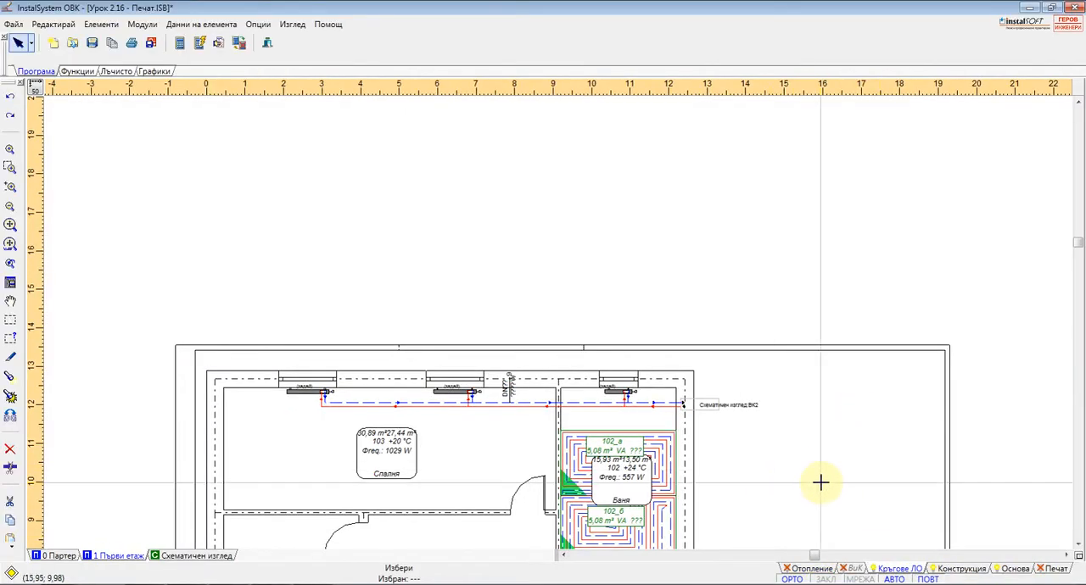
middle_click_drag(819, 480, 724, 315)
scroll(594, 352, "up", 3)
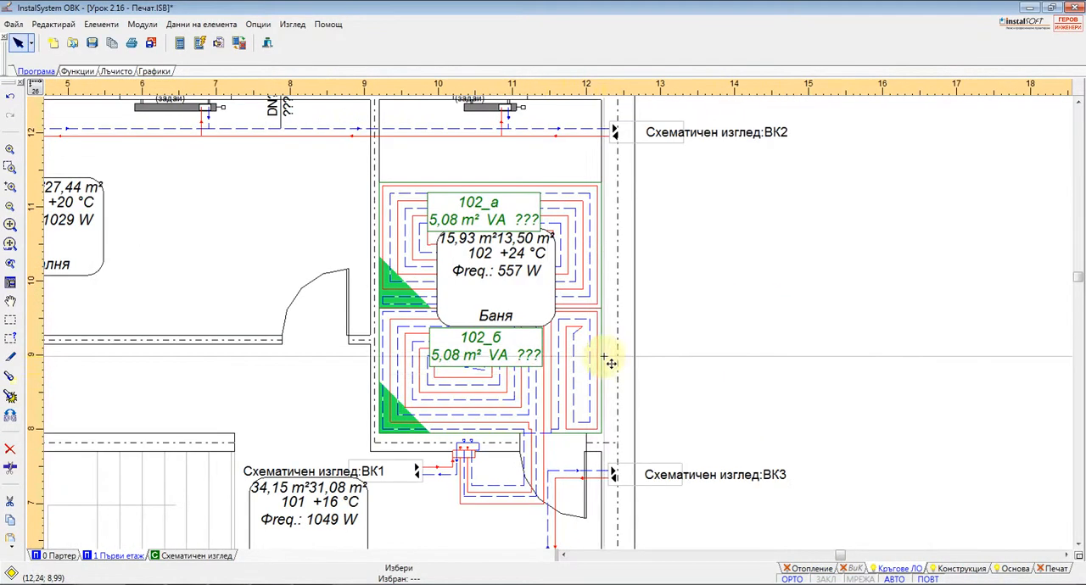
Open the 0 Партер worksheet and select the heating loop in bathroom 003 to examine the pipe layout
left_click(56, 555)
scroll(434, 251, "up", 3)
scroll(434, 251, "up", 1)
left_click(436, 178)
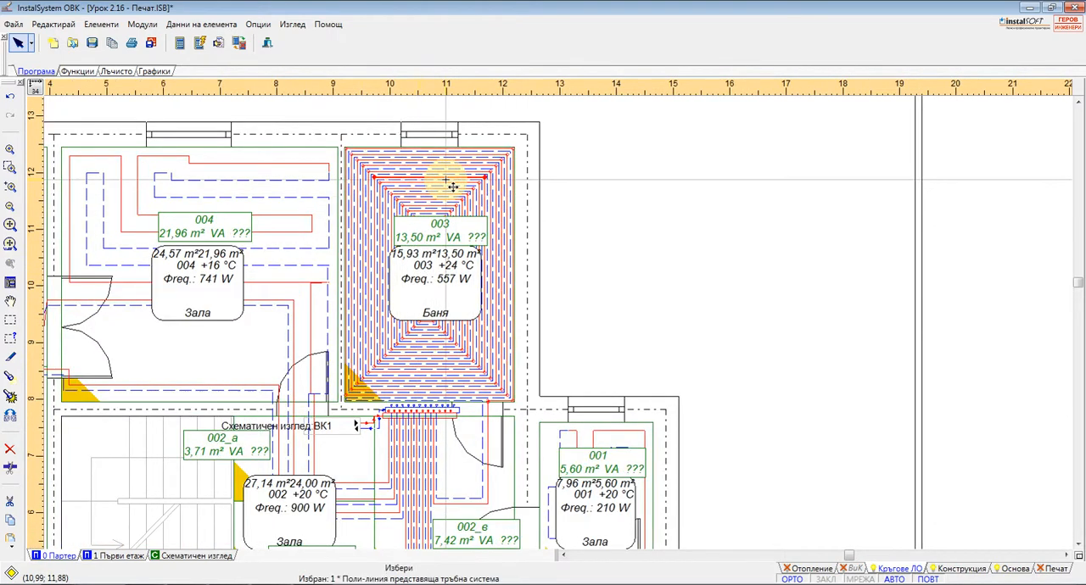
scroll(381, 305, "down", 2)
scroll(388, 271, "up", 1)
scroll(379, 357, "down", 1)
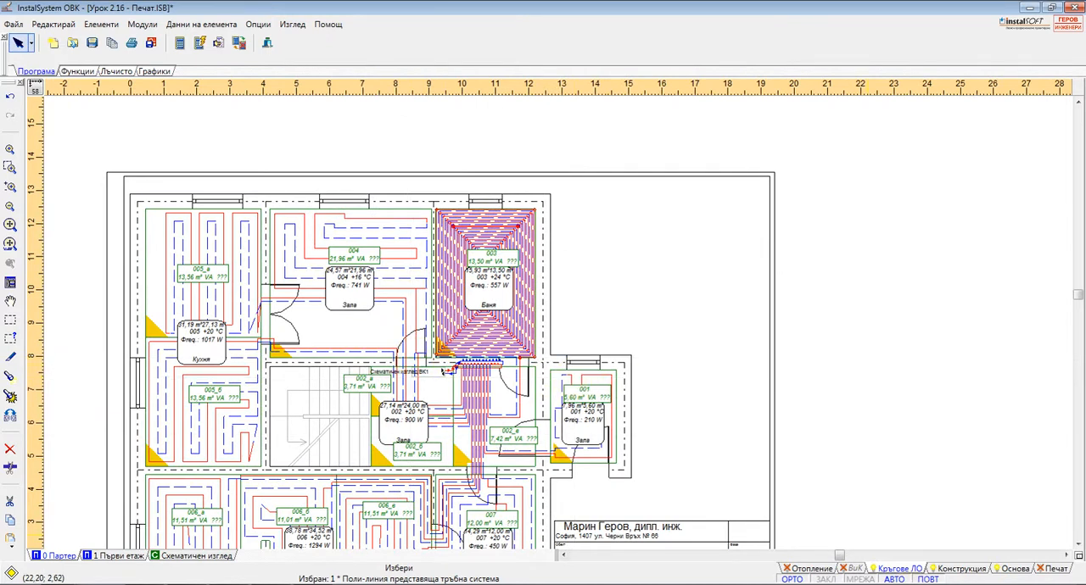
Make Конструкция the active editing section to view the ground floor's building structure
left_click(957, 570)
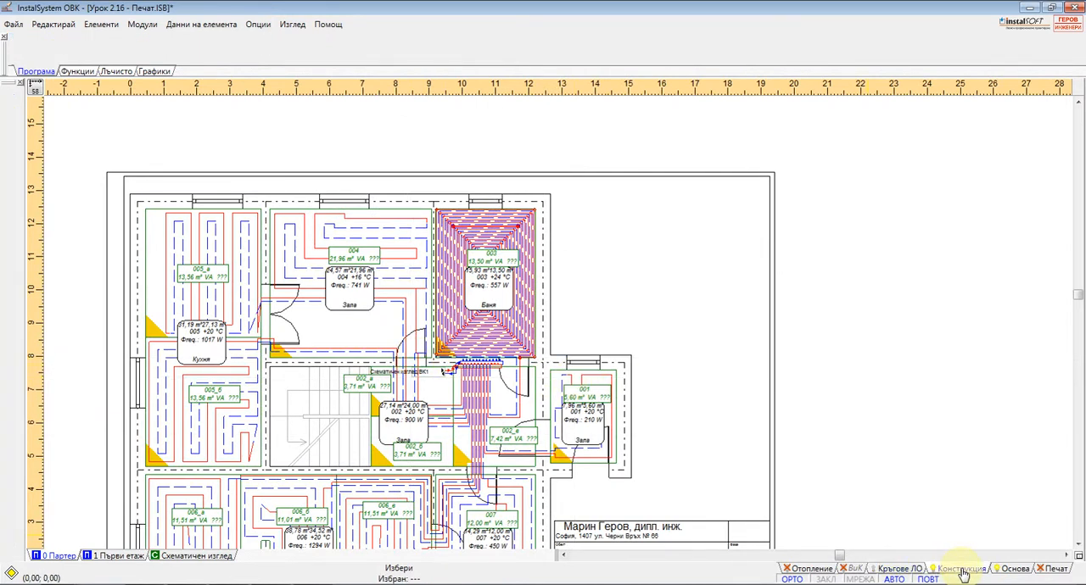
scroll(526, 374, "down", 2)
scroll(528, 384, "up", 2)
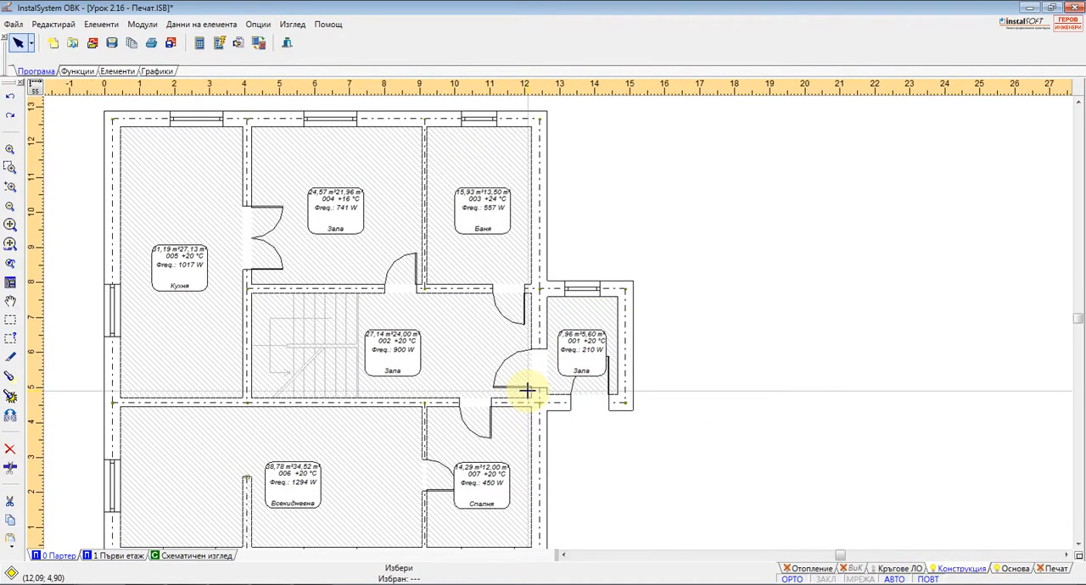
Make Основа the active editing section and select the DWG/DXF base drawing at the ground floor staircase
scroll(560, 340, "up", 2)
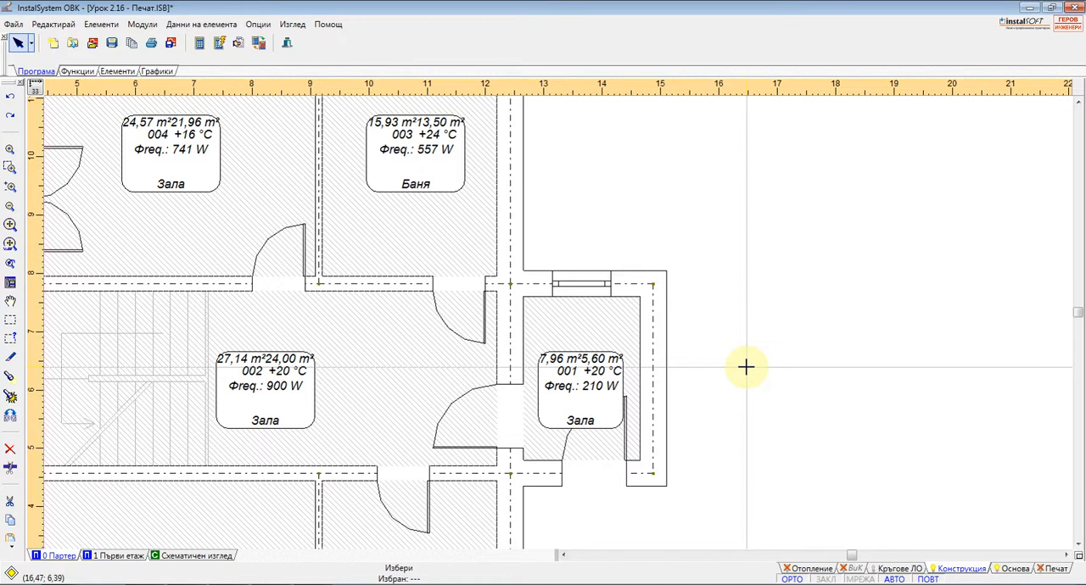
left_click(1015, 569)
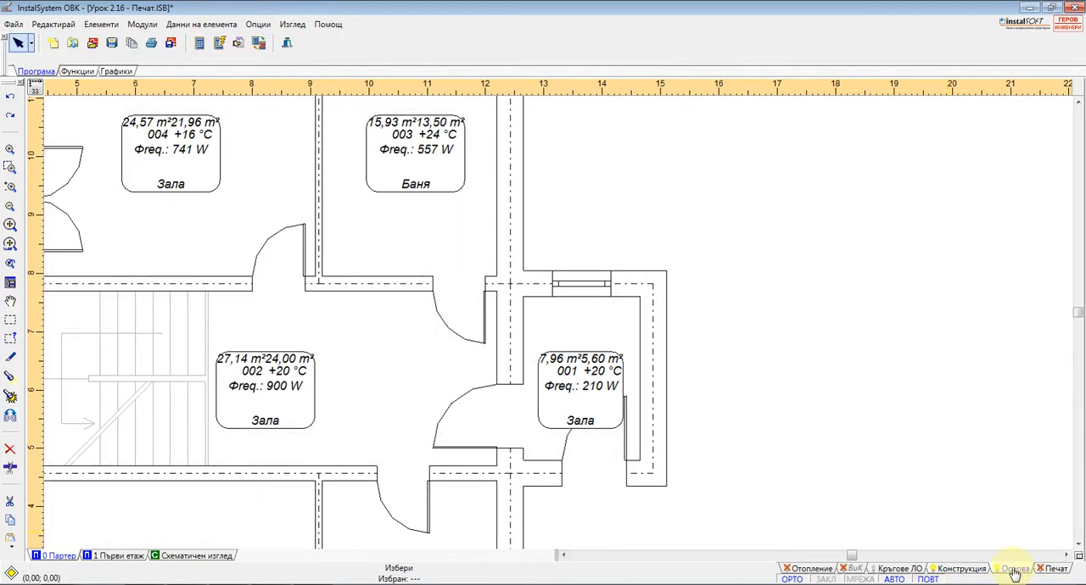
scroll(664, 451, "down", 3)
scroll(495, 342, "down", 2)
scroll(417, 381, "up", 2)
left_click(429, 366)
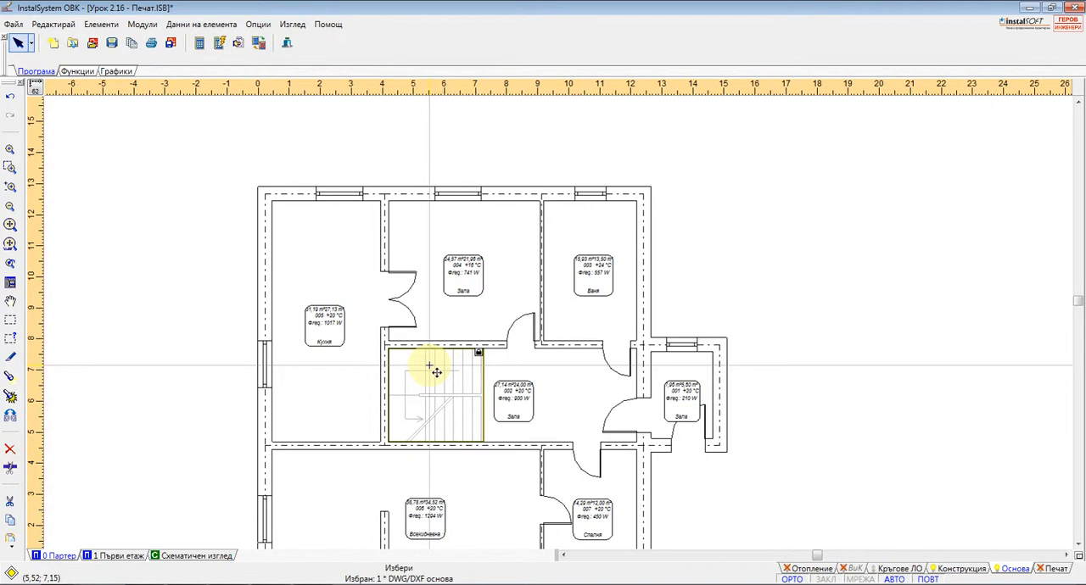
Make Печат the active editing section and open the Данни window to examine the print layout's settings
left_click(1058, 573)
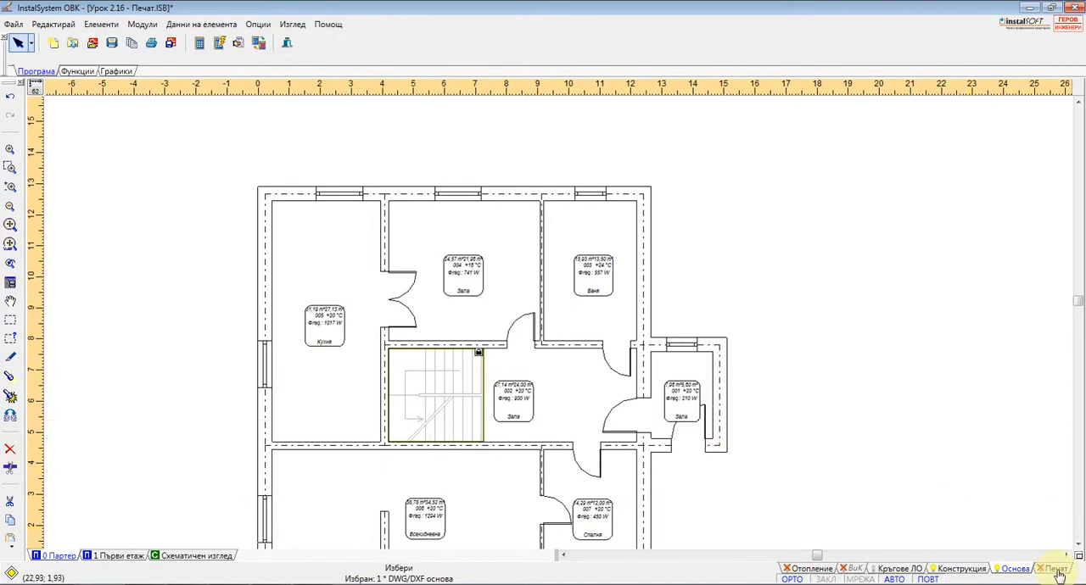
scroll(516, 160, "down", 2)
scroll(774, 422, "up", 1)
scroll(774, 421, "up", 1)
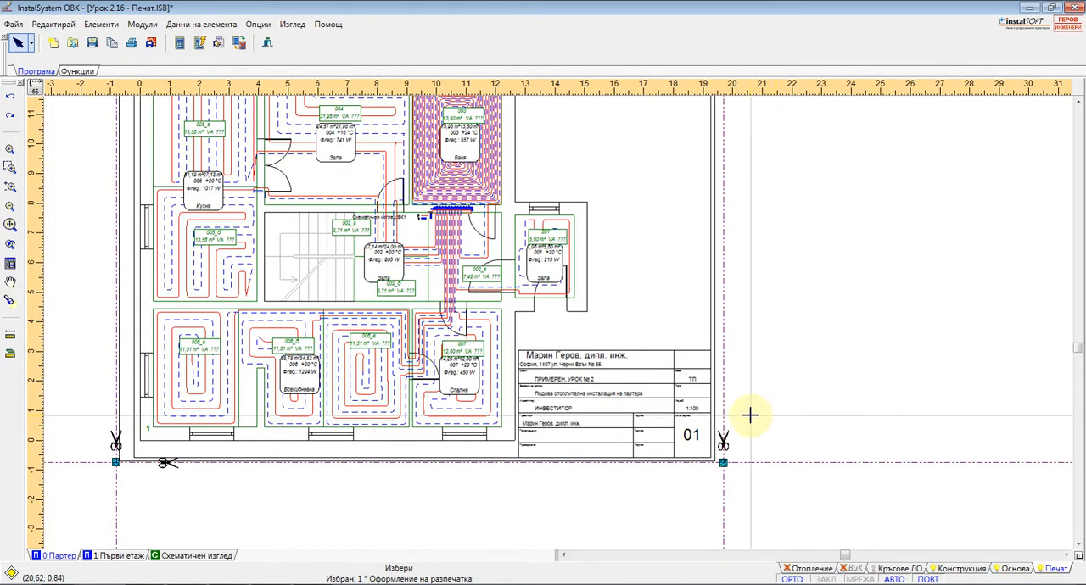
key("F12")
scroll(436, 310, "down", 1)
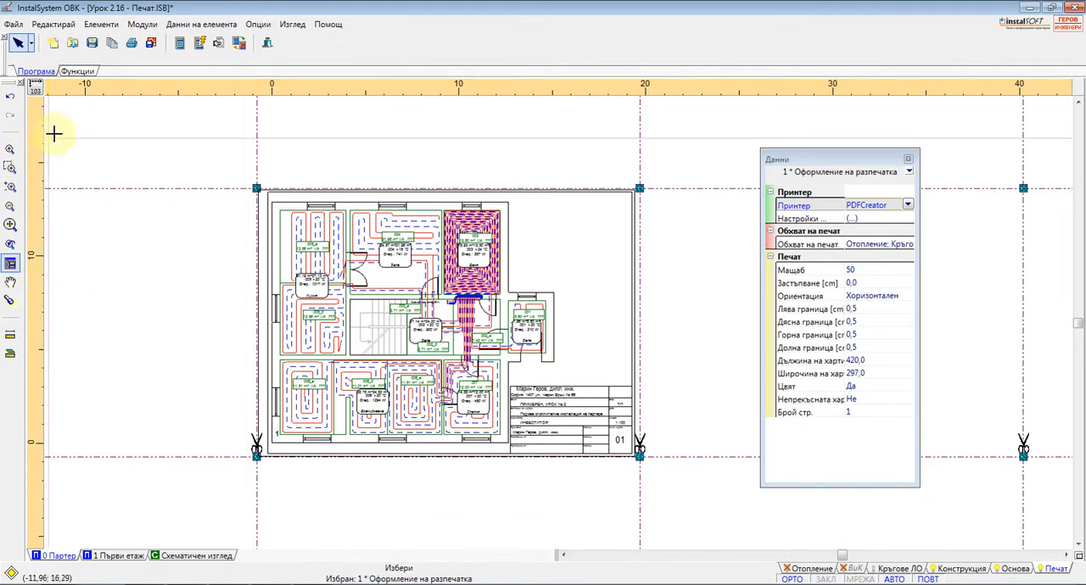
Compare the function tools of the Печат, Кръгове ЛО and Конструкция sections, and display the element tools of Конструкция
left_click(84, 74)
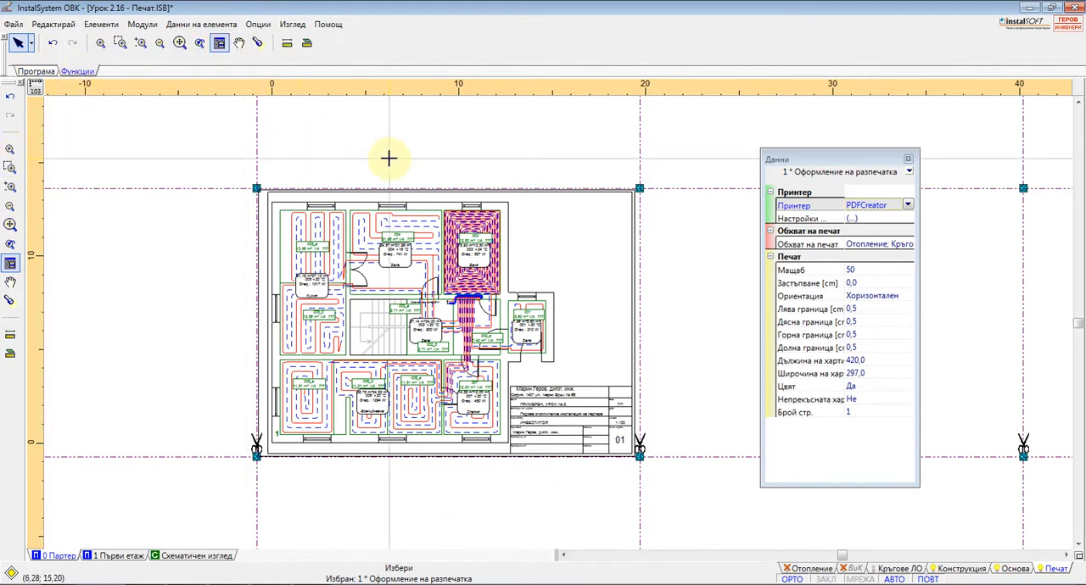
left_click(899, 568)
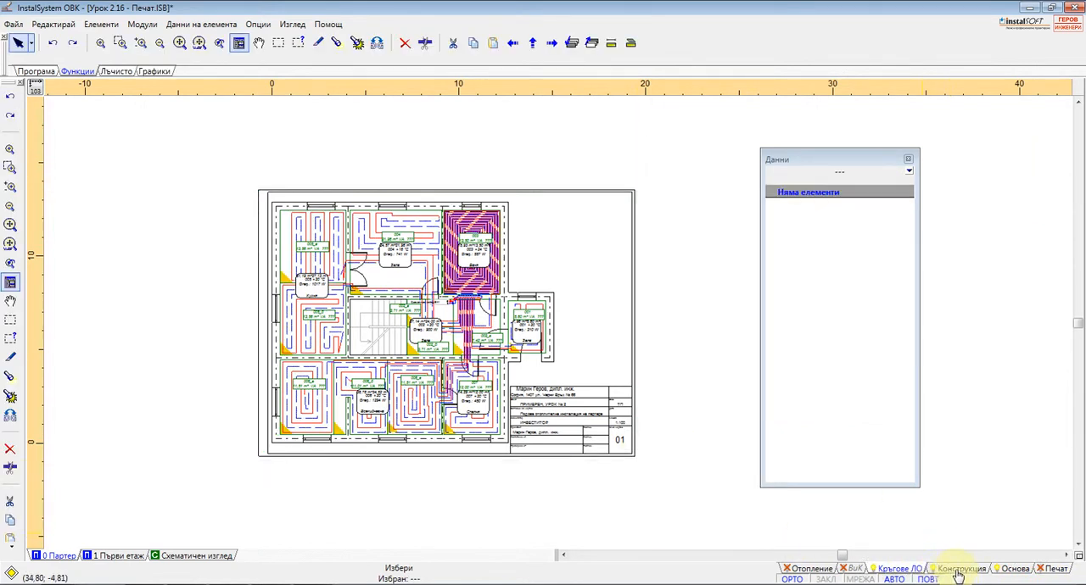
left_click(958, 572)
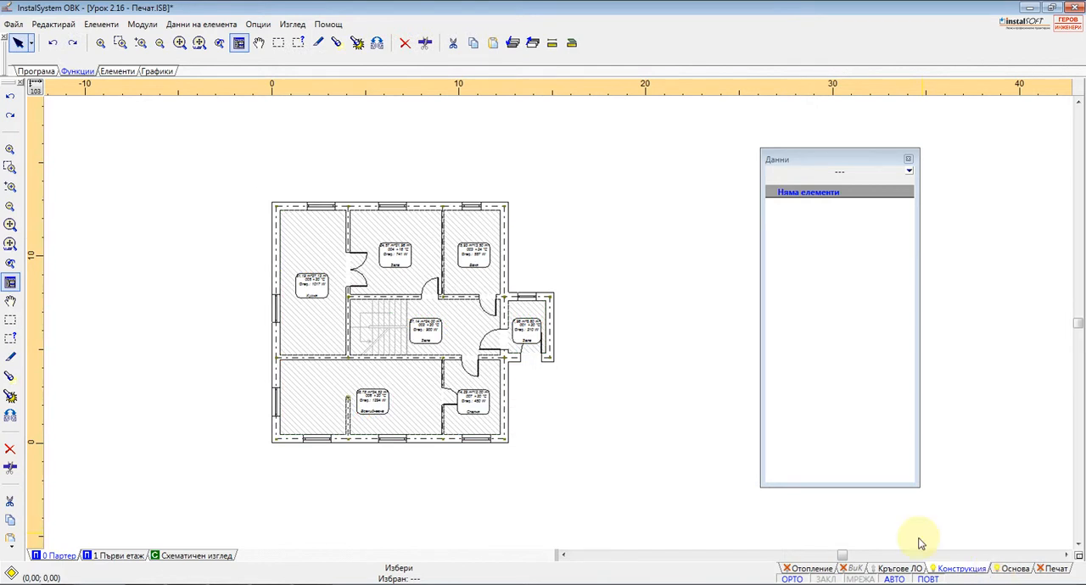
left_click(117, 71)
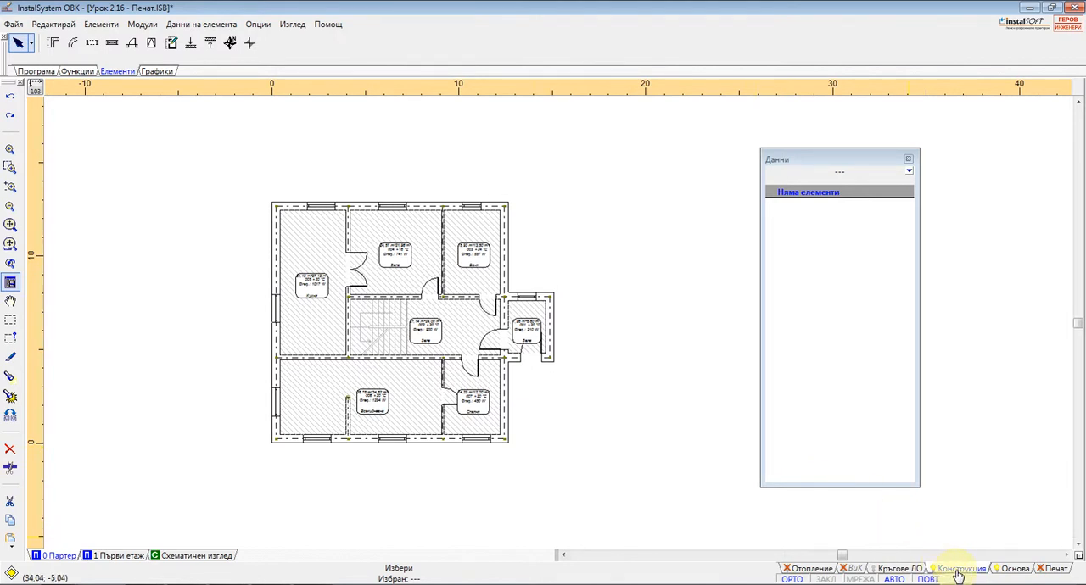
Display the Радиаторна мрежа tools of the Отопление section and the Лъчисто tools of the Кръгове ЛО section
left_click(816, 568)
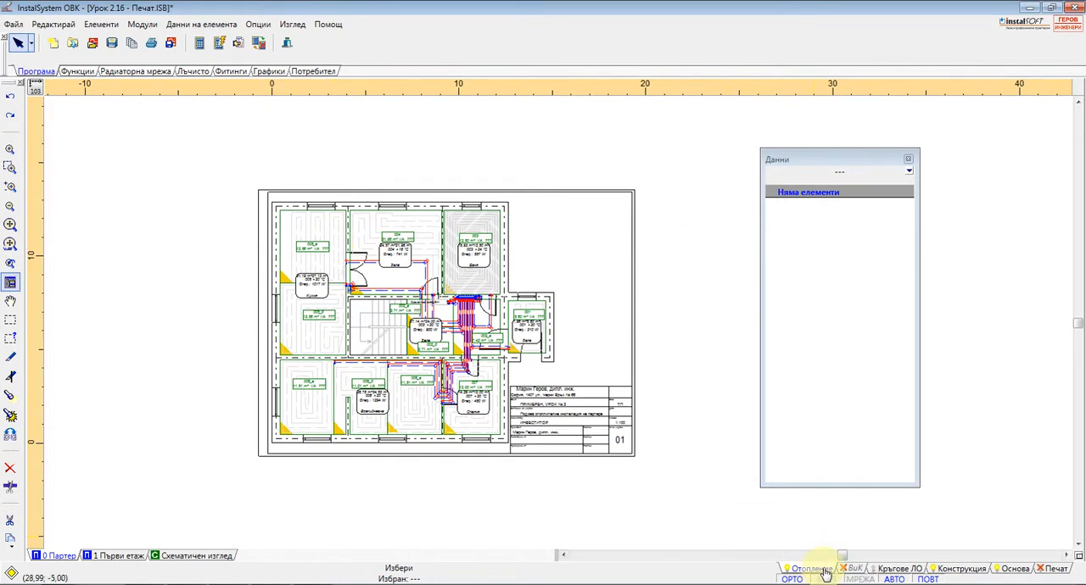
left_click(119, 72)
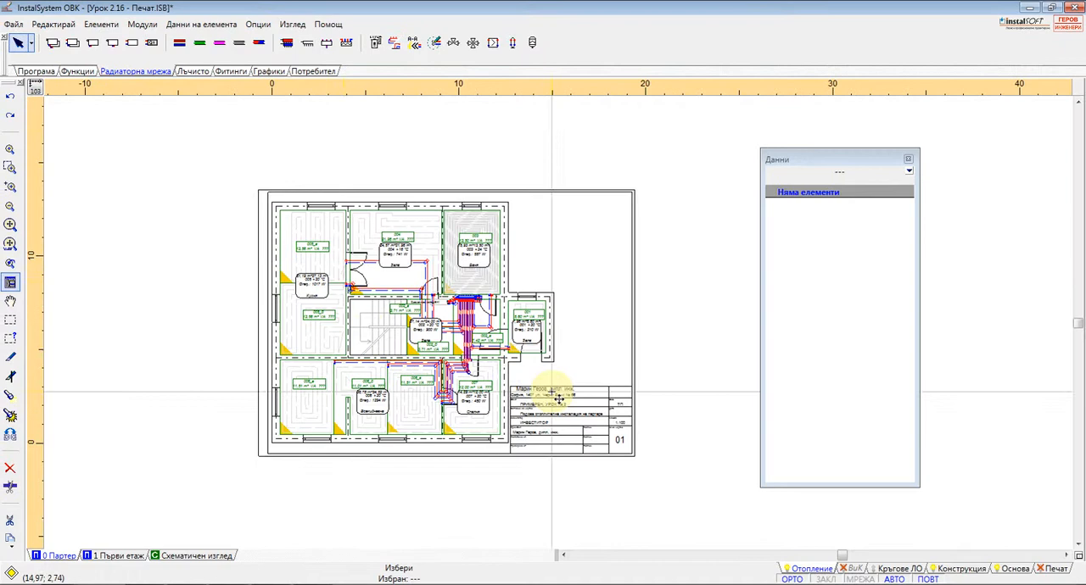
left_click(882, 566)
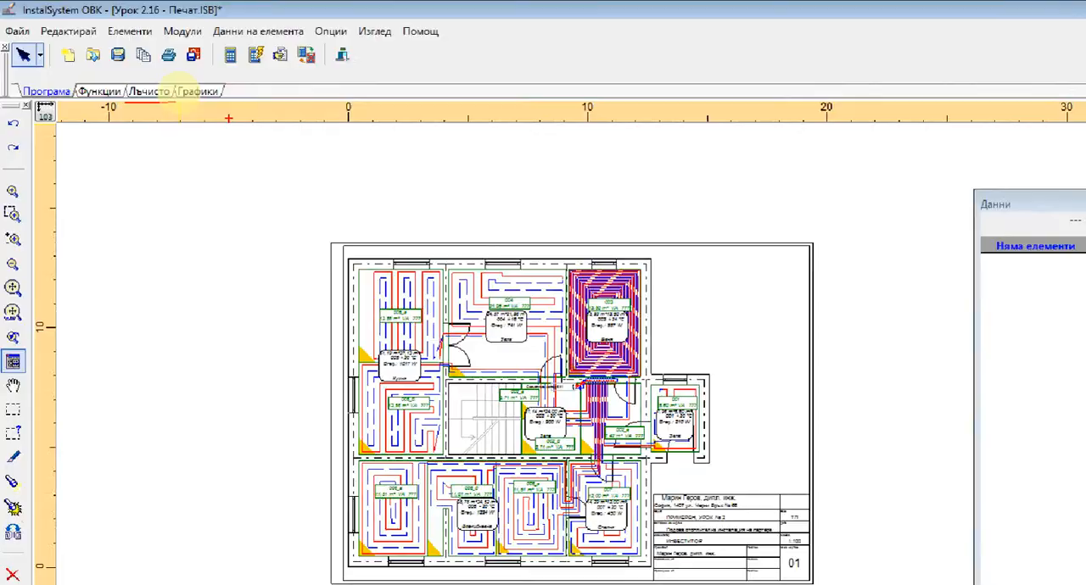
left_click(176, 102)
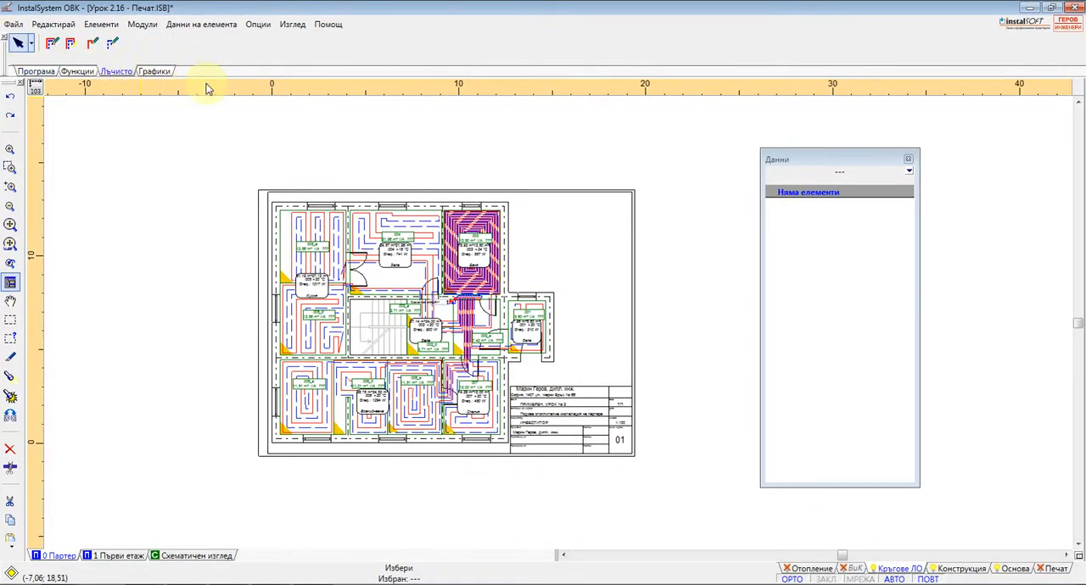